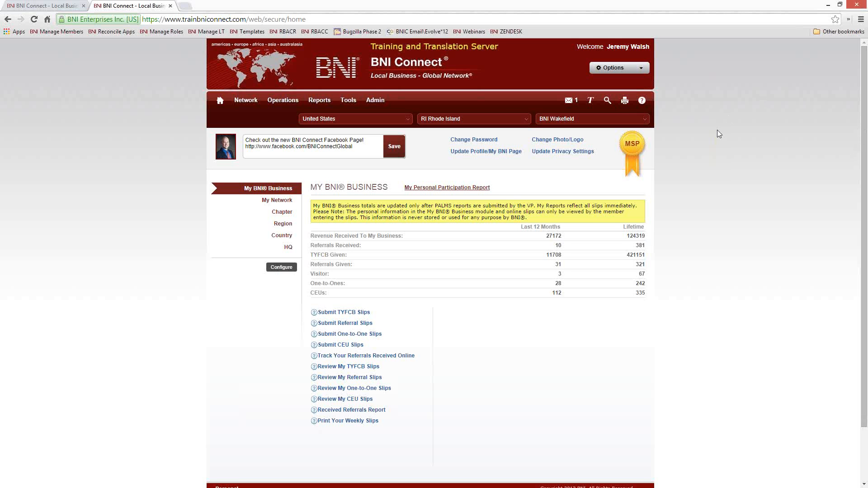
Open the ZENDESK bookmark's BNI Connect Global Support site in a new tab and switch to it
right_click(512, 36)
left_click(535, 42)
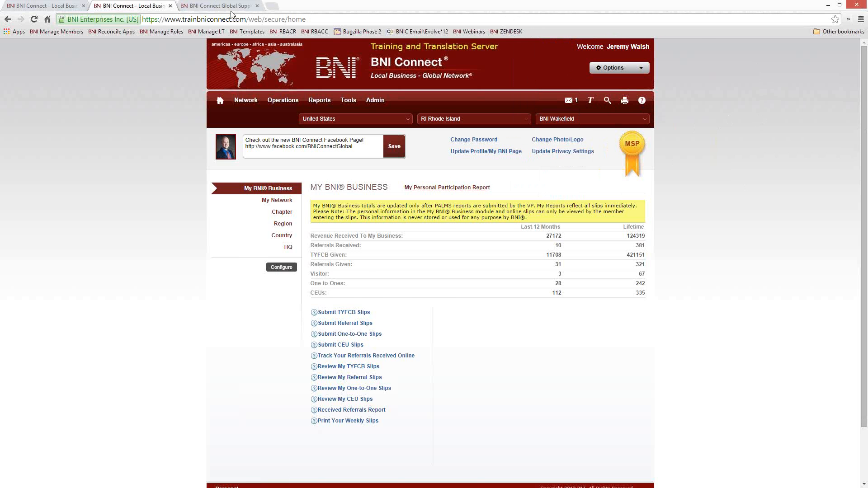
left_click(217, 6)
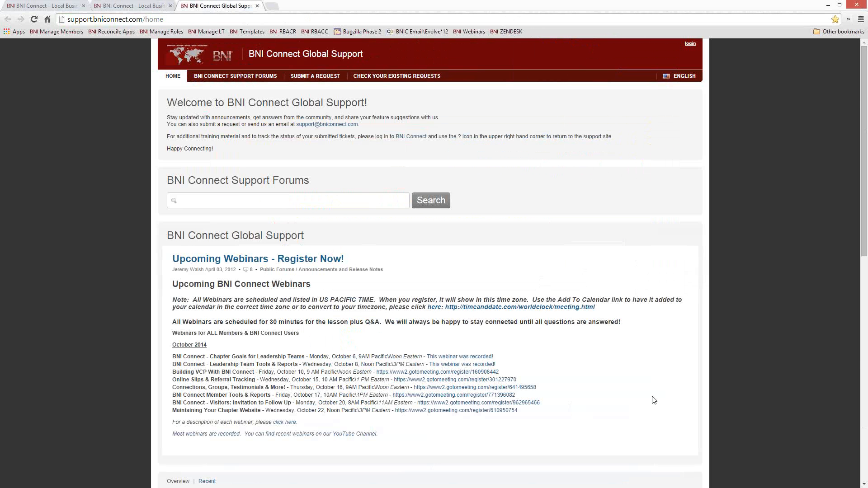
Open the Recorded Member Webinars – September 2014 page and browse its embedded session videos
scroll(651, 398, "down", 2)
scroll(595, 340, "down", 5)
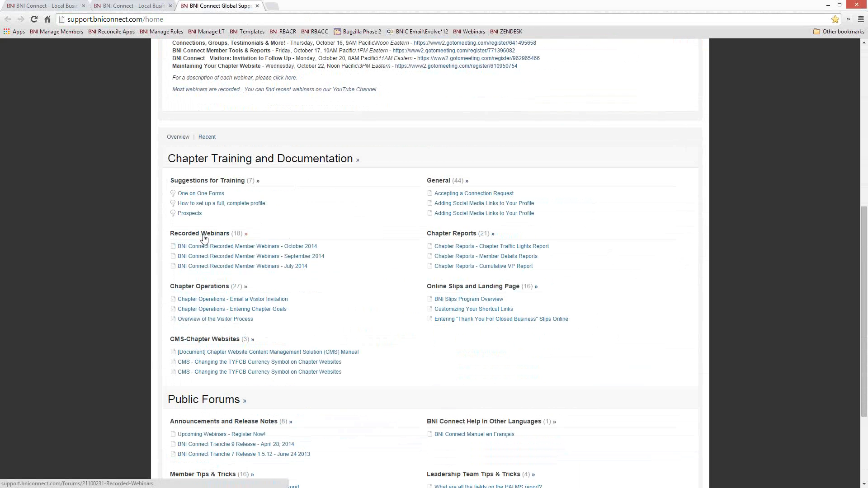
left_click(299, 256)
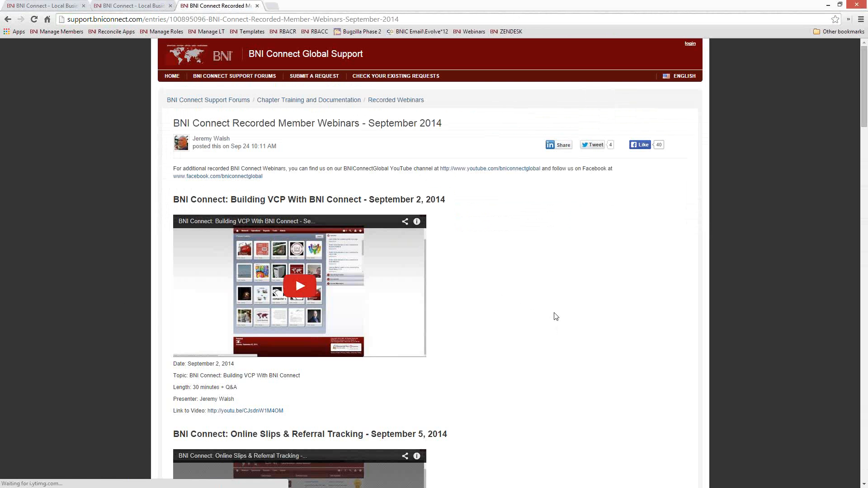
scroll(556, 317, "down", 3)
scroll(557, 317, "down", 10)
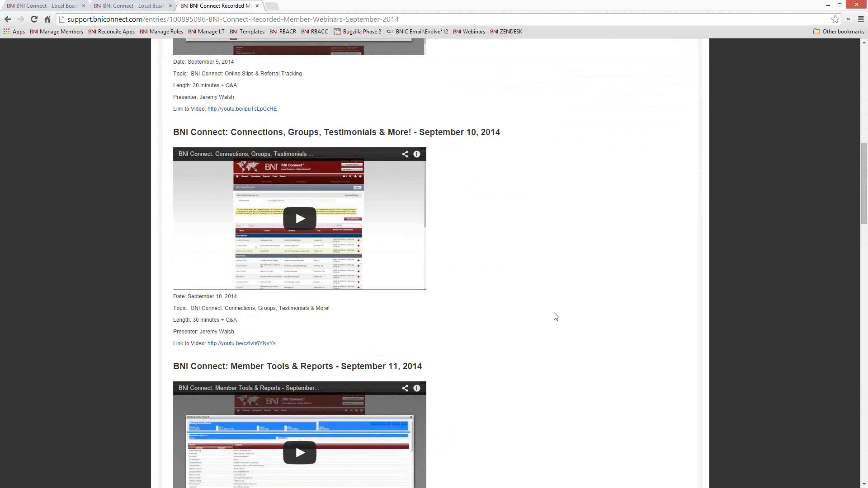
scroll(557, 317, "down", 6)
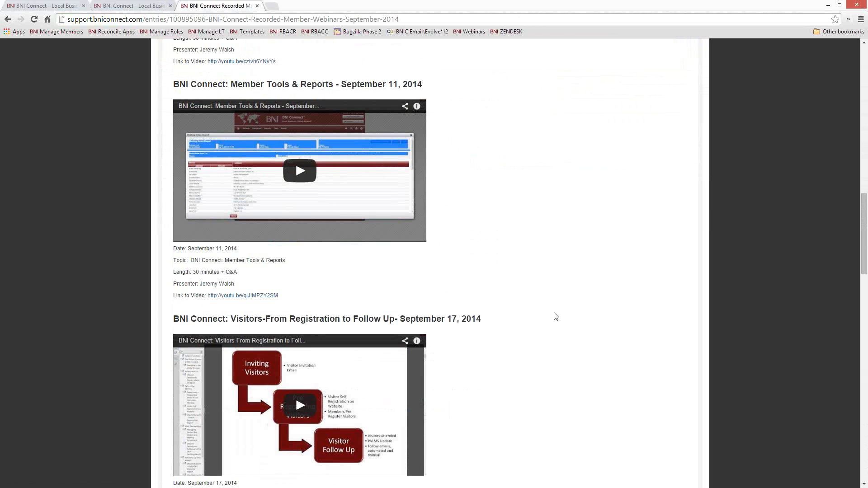
scroll(556, 317, "down", 6)
scroll(554, 322, "up", 20)
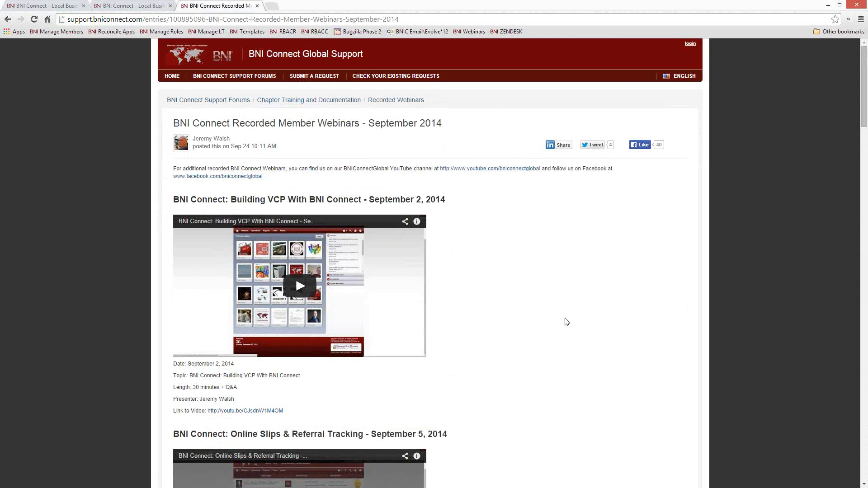
left_click(361, 17)
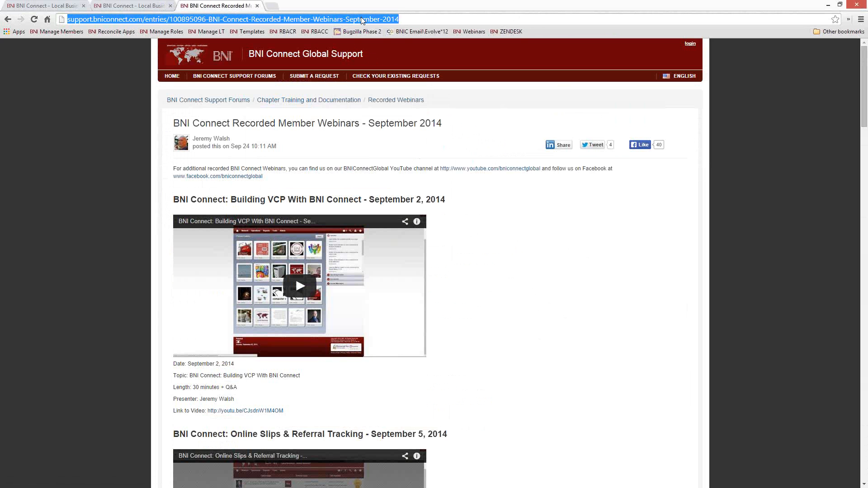
Visit youtube.com/bniconnectglobal, browse the channel's webinar videos, then close that tab
type("youtube.com/bniconnectglobal")
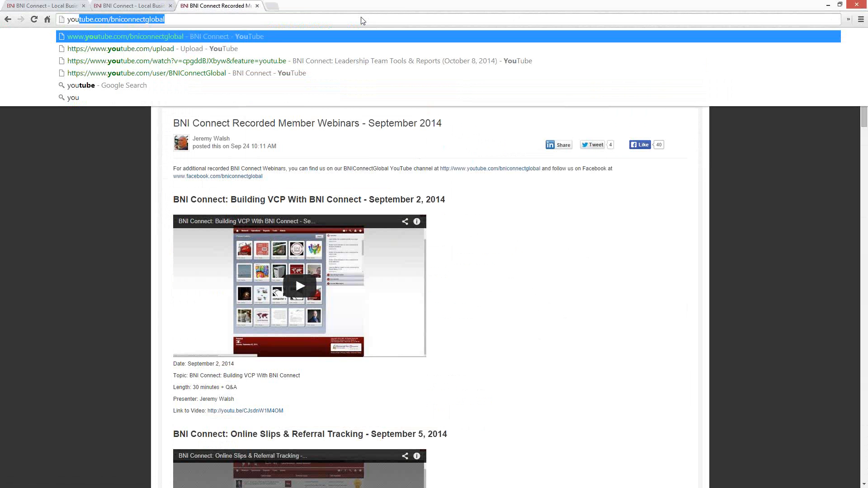
key("End")
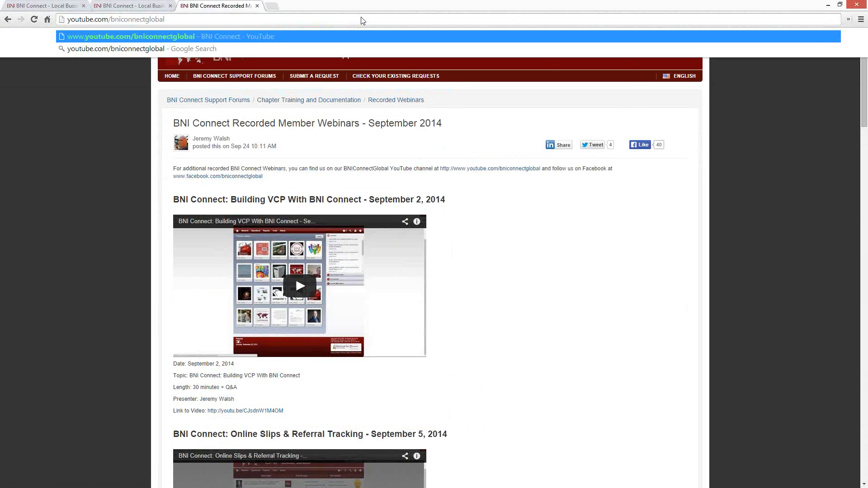
key("Return")
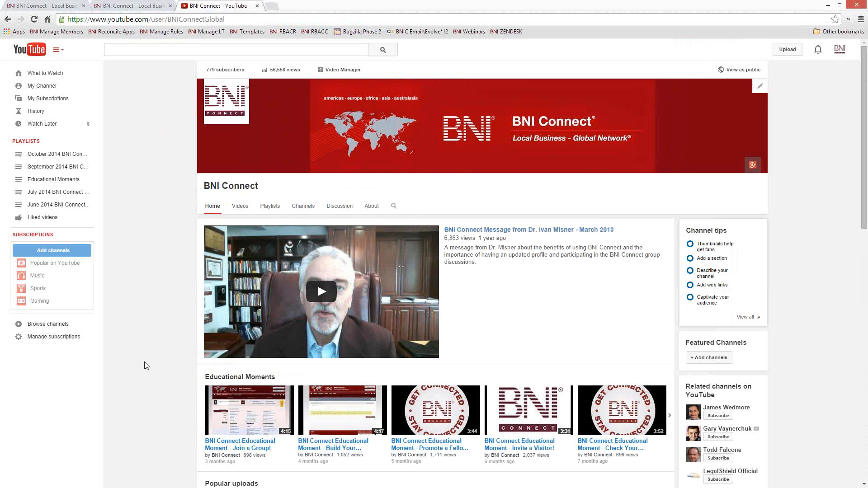
scroll(140, 390, "down", 1)
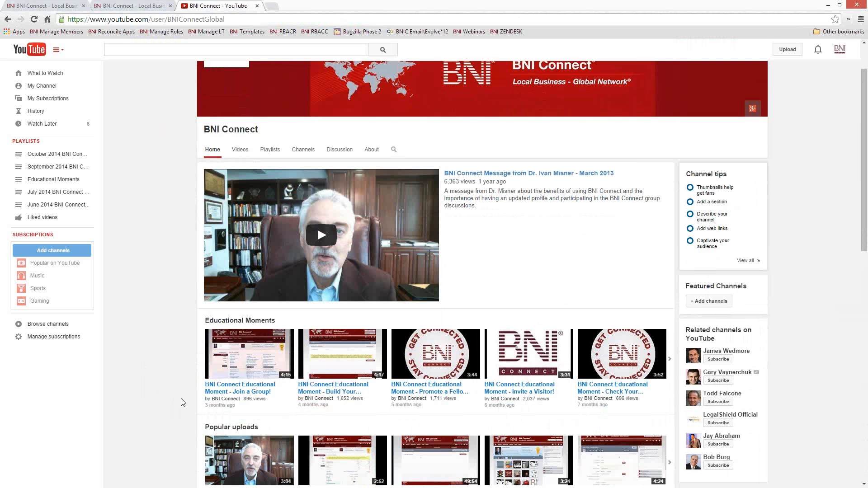
scroll(183, 393, "down", 3)
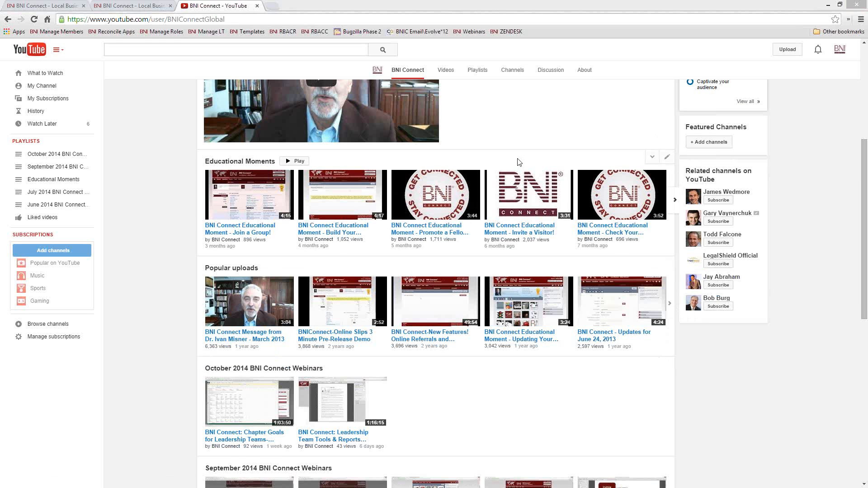
scroll(557, 134, "up", 5)
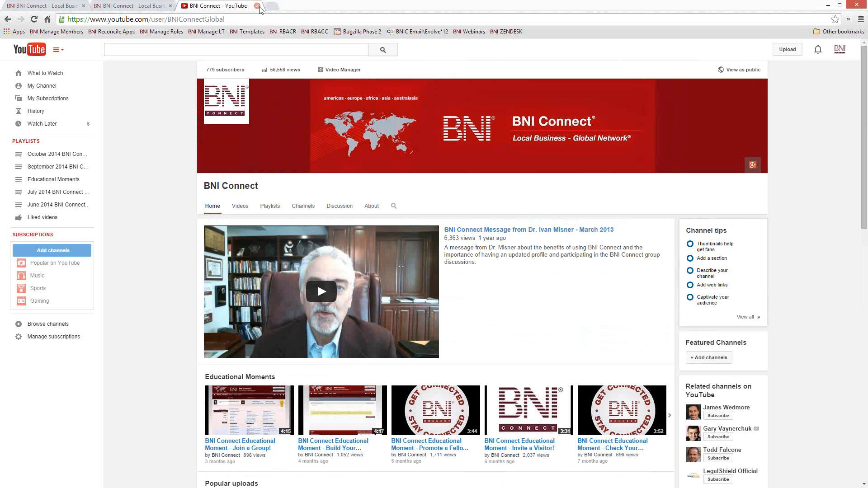
left_click(257, 6)
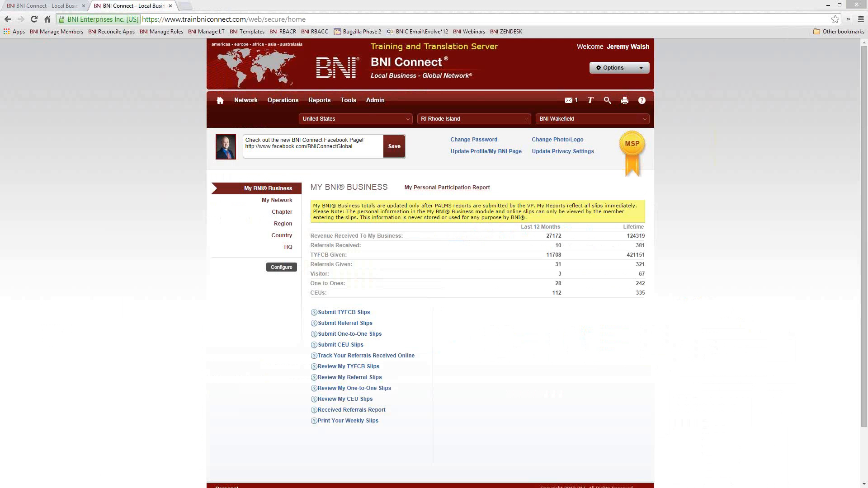
left_click(316, 32)
left_click_drag(404, 237, 312, 236)
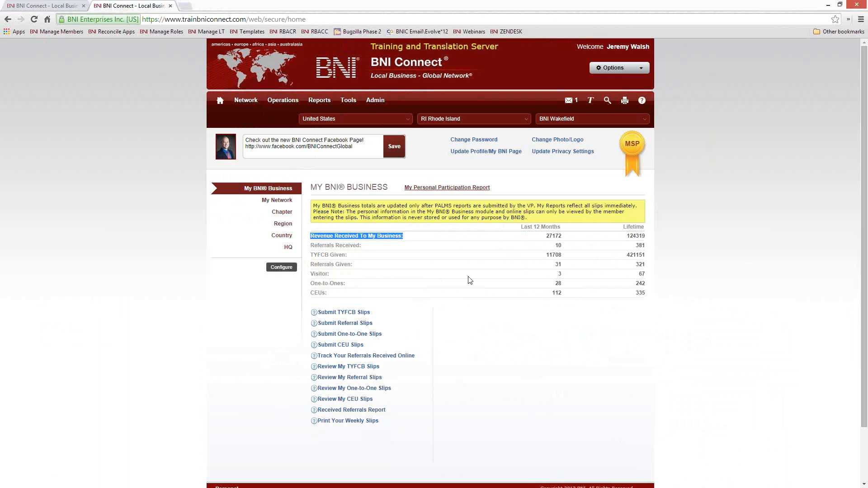
left_click(540, 271)
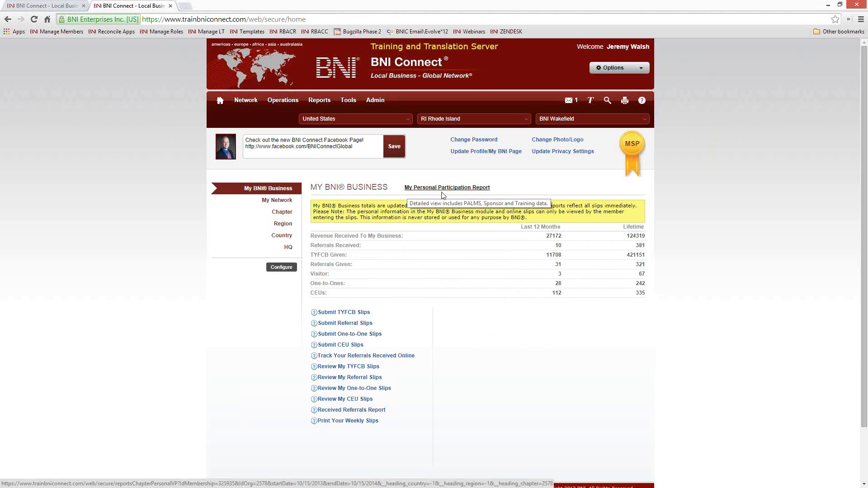
Open My Personal Participation Report and review meetings (27 of 28 present), totals and three training events
left_click(454, 187)
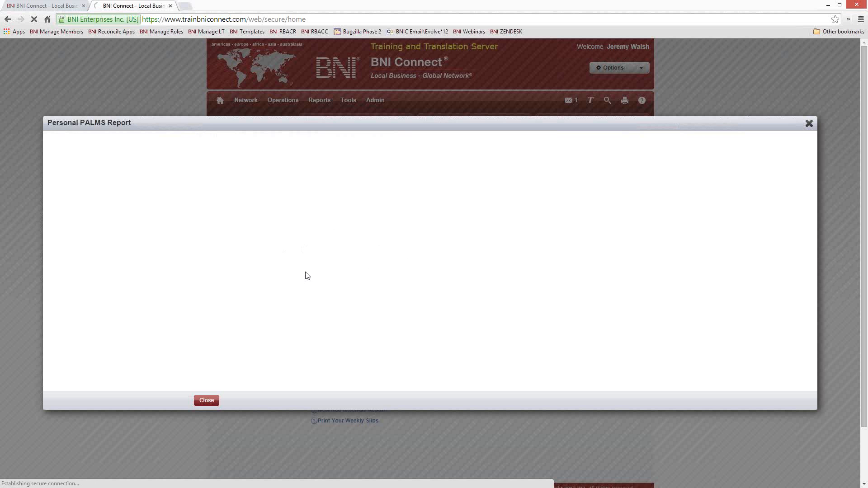
scroll(298, 304, "down", 1)
scroll(298, 304, "down", 4)
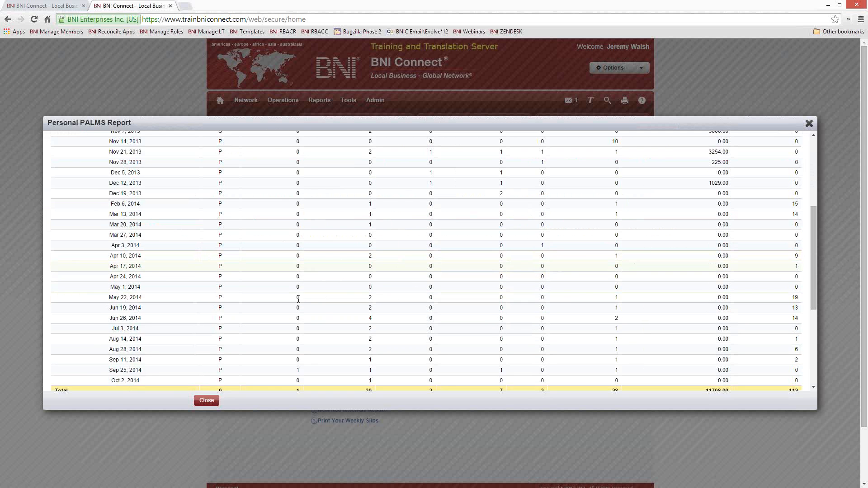
scroll(294, 265, "up", 2)
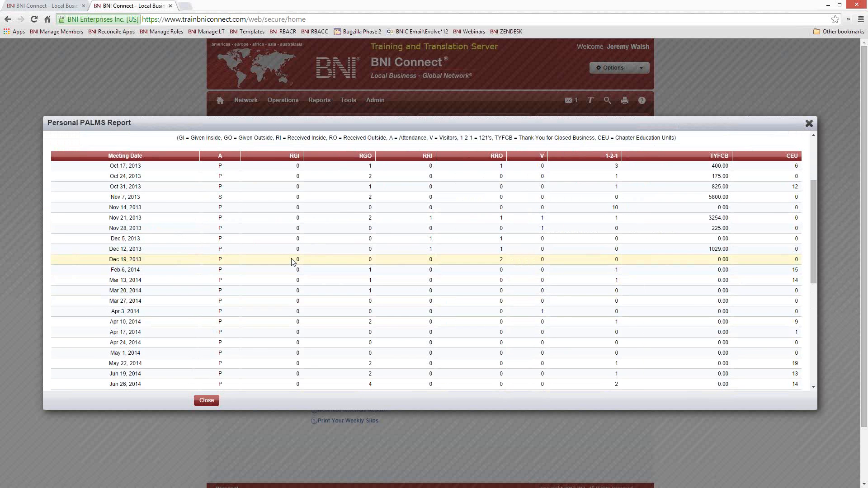
scroll(292, 263, "down", 4)
scroll(292, 262, "up", 3)
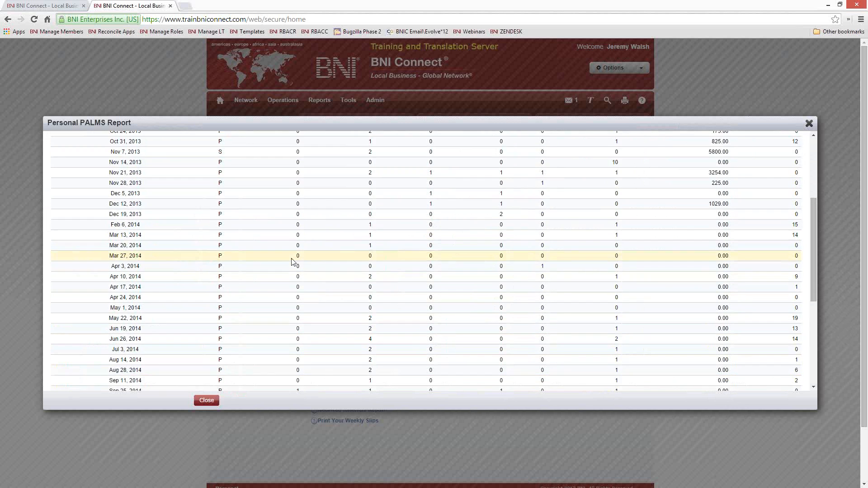
scroll(292, 262, "up", 3)
scroll(292, 261, "down", 3)
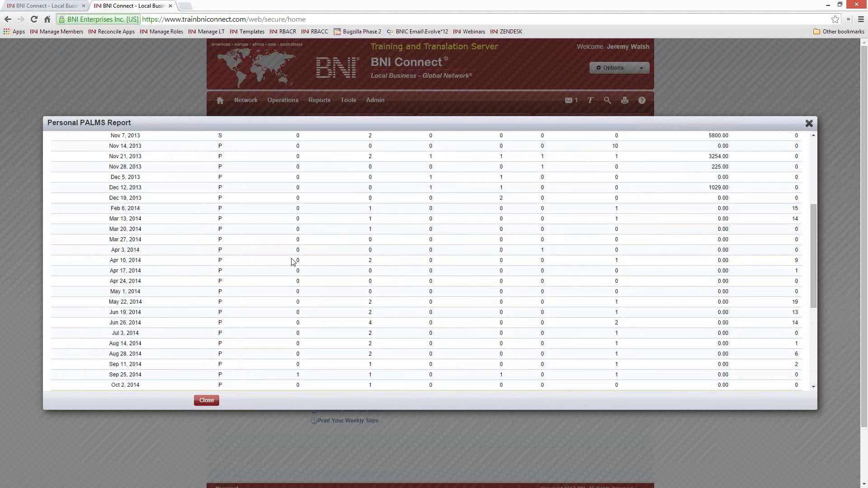
scroll(293, 260, "down", 3)
scroll(294, 257, "up", 1)
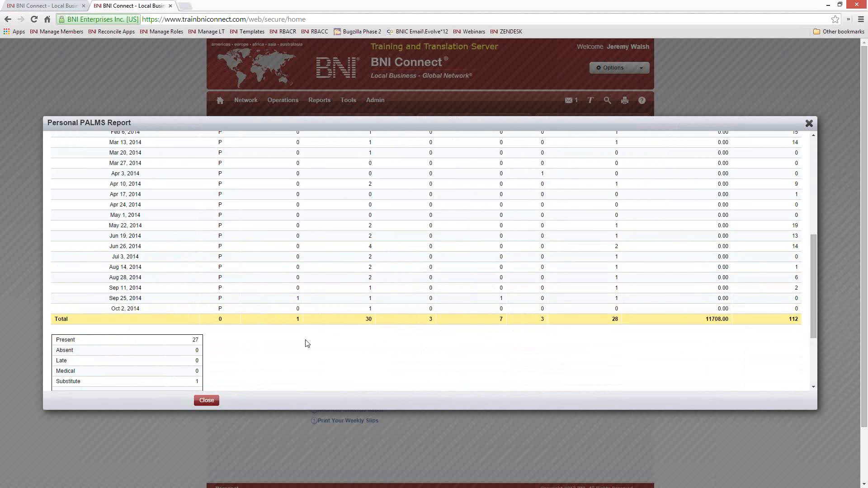
scroll(281, 316, "down", 2)
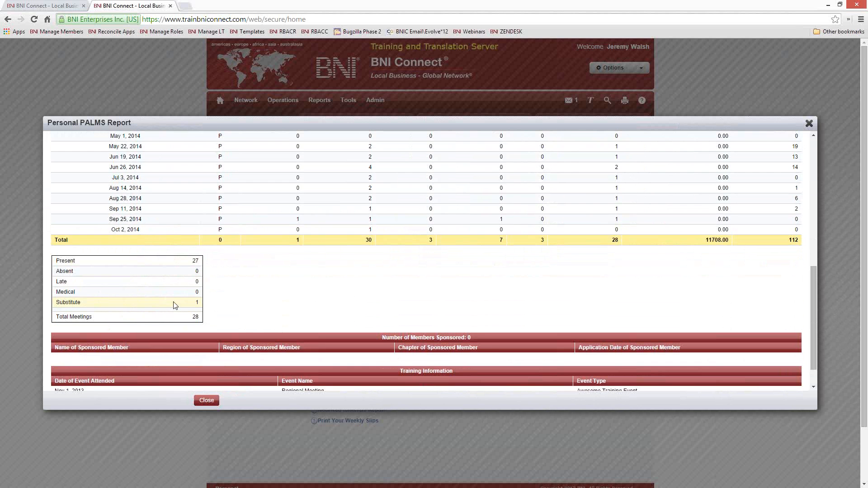
scroll(269, 296, "down", 3)
scroll(269, 295, "down", 1)
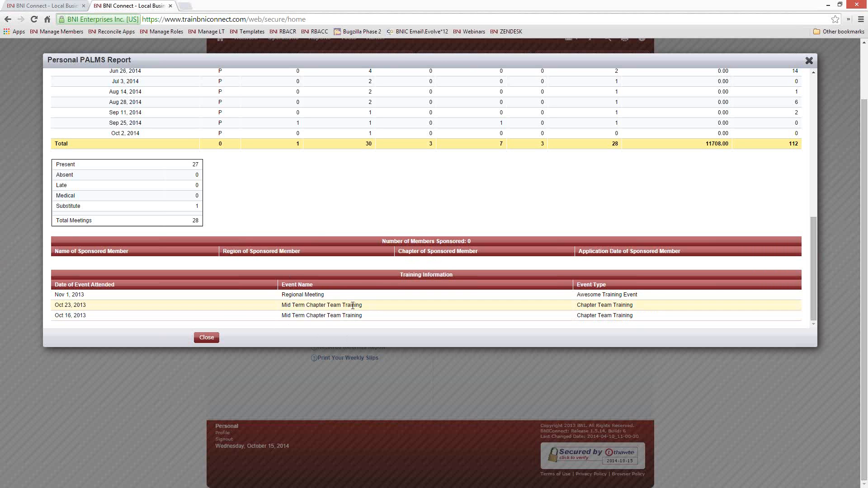
scroll(352, 305, "up", 15)
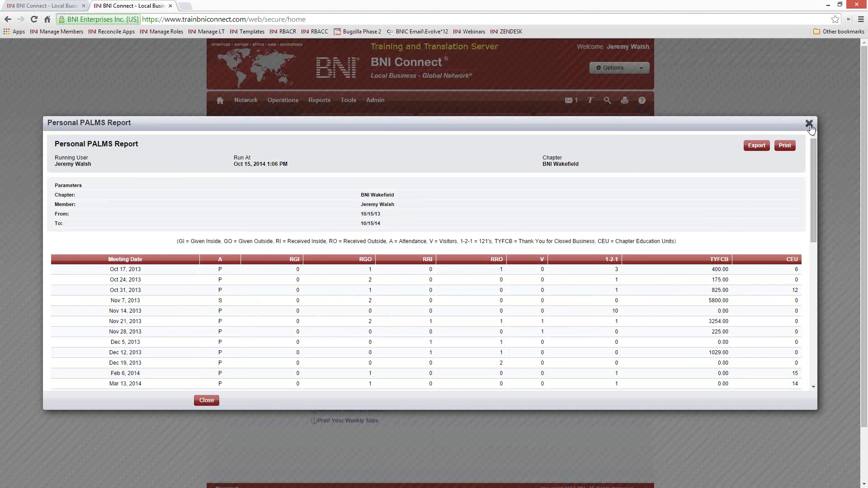
Close the Personal PALMS Report dialog to return to My BNI Business
left_click(810, 125)
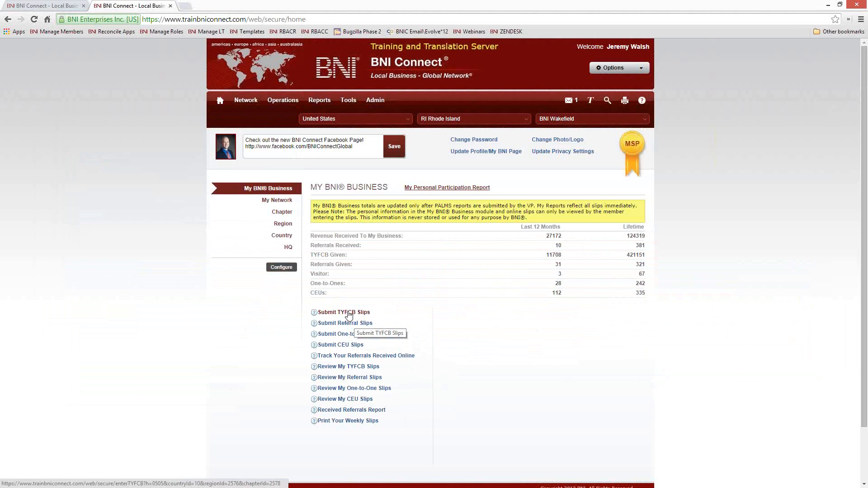
Fill a TYFCB slip for a chapter member: 2000, New, Tier 2, commenting on a computer system purchase
left_click(314, 315)
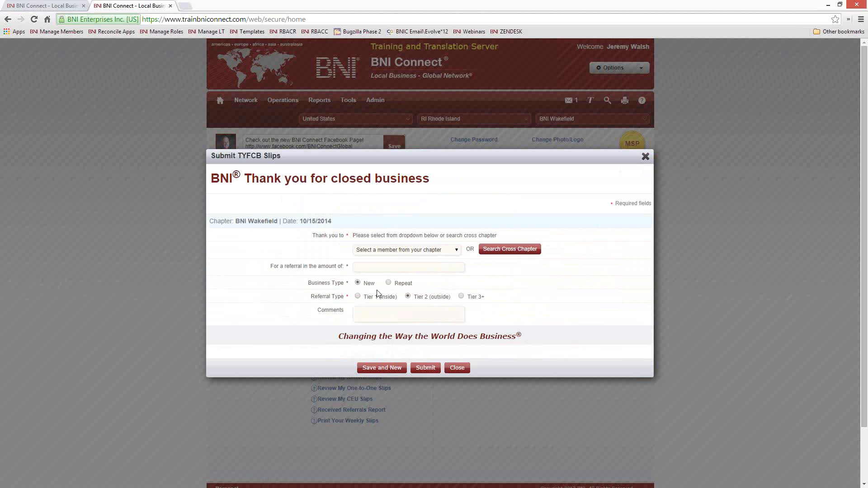
left_click(452, 252)
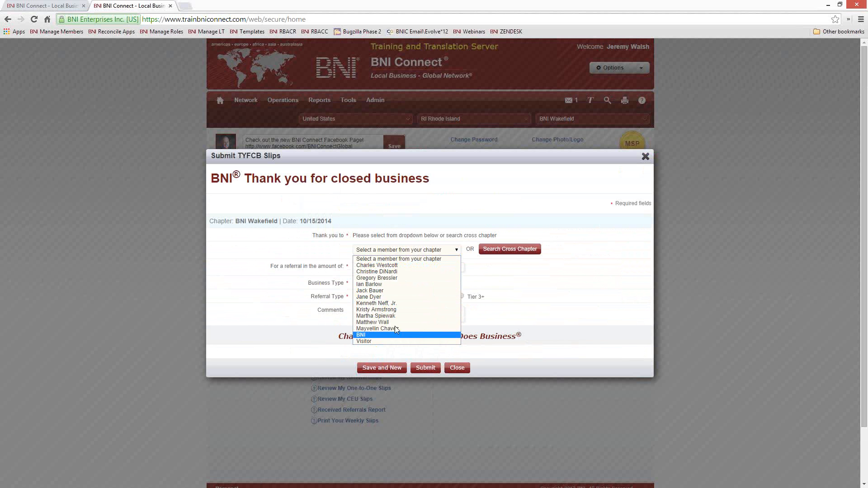
left_click(398, 291)
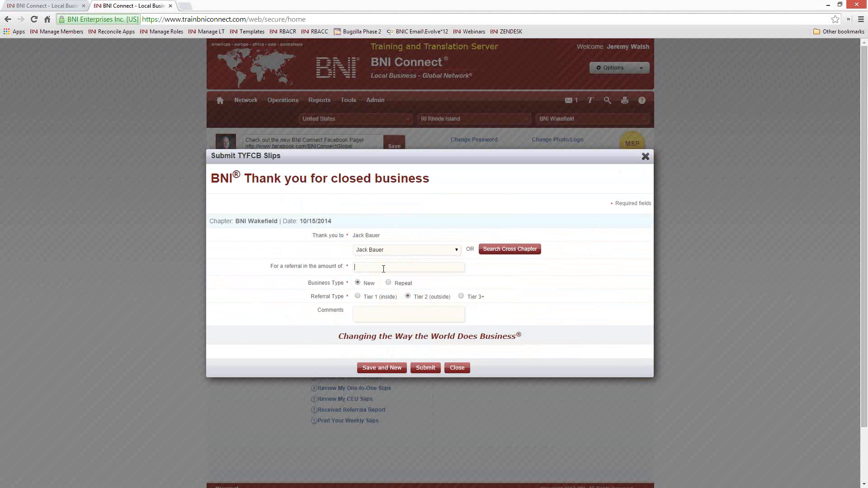
type("2000")
type("Referral to")
type(" Jane Doe for ")
type("purchase of a ne")
type("w computer system")
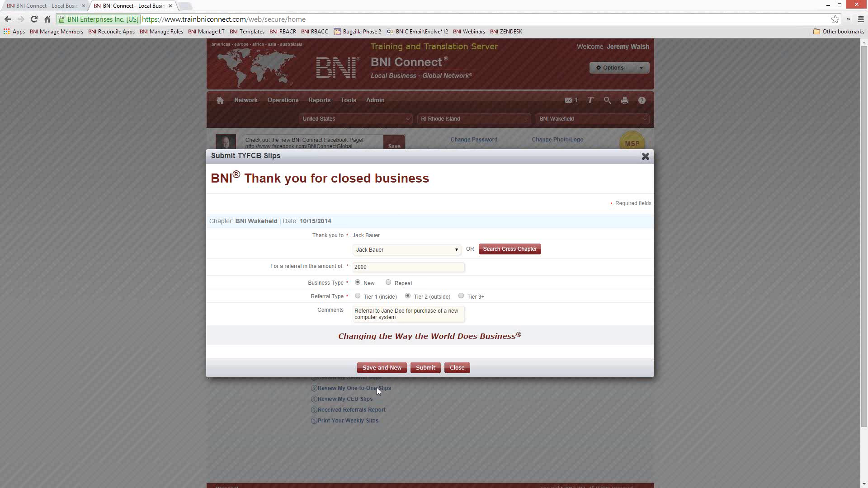
Save the 2000 slip with Save and New to get a blank TYFCB form
left_click(380, 369)
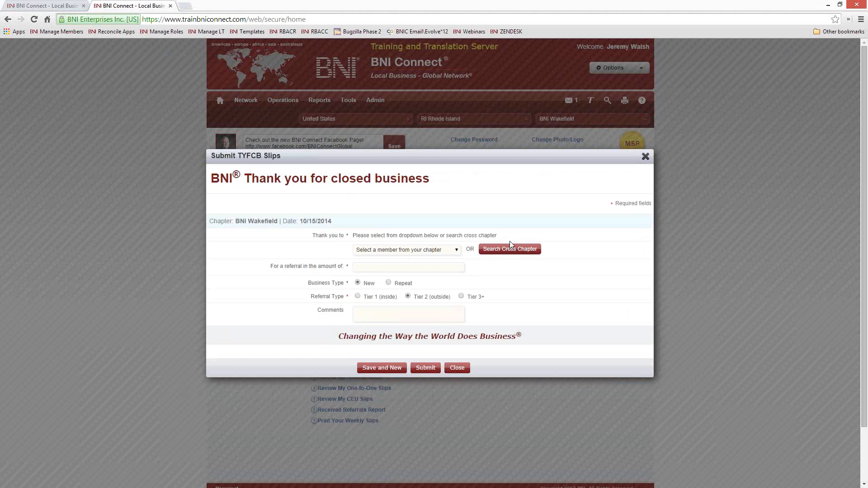
Search other chapters by first name and select the BNI City Biz member to thank
left_click(510, 249)
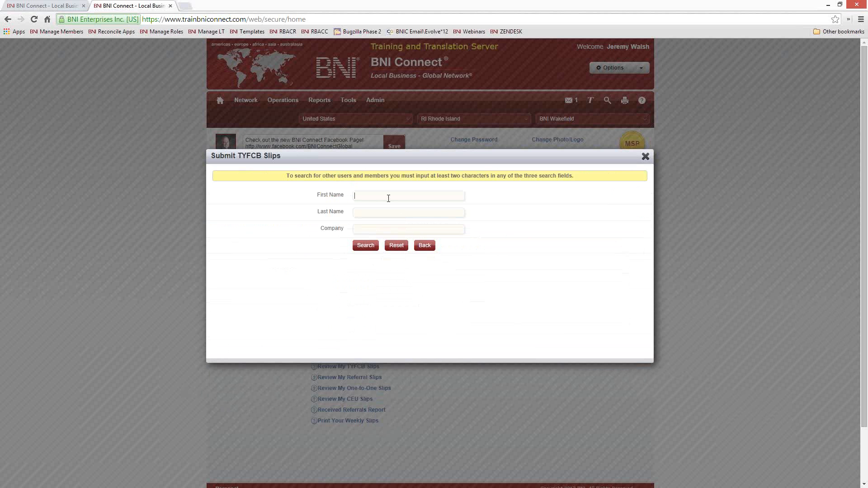
type("joe")
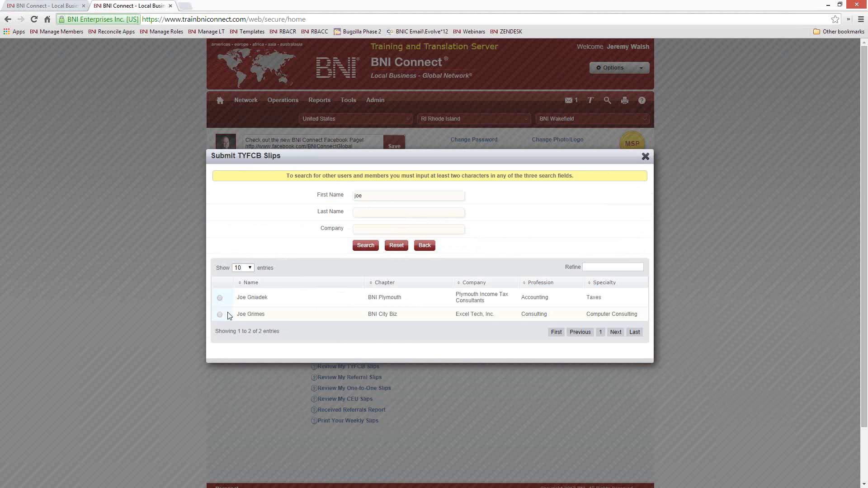
left_click(275, 315)
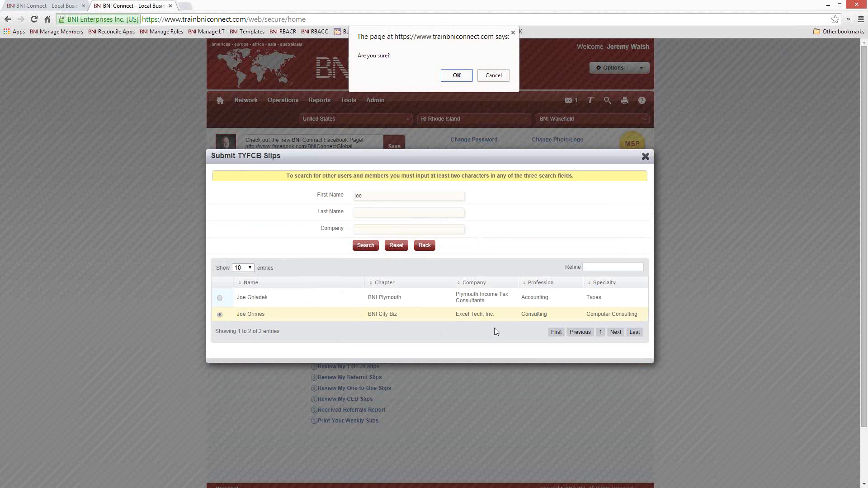
left_click(457, 75)
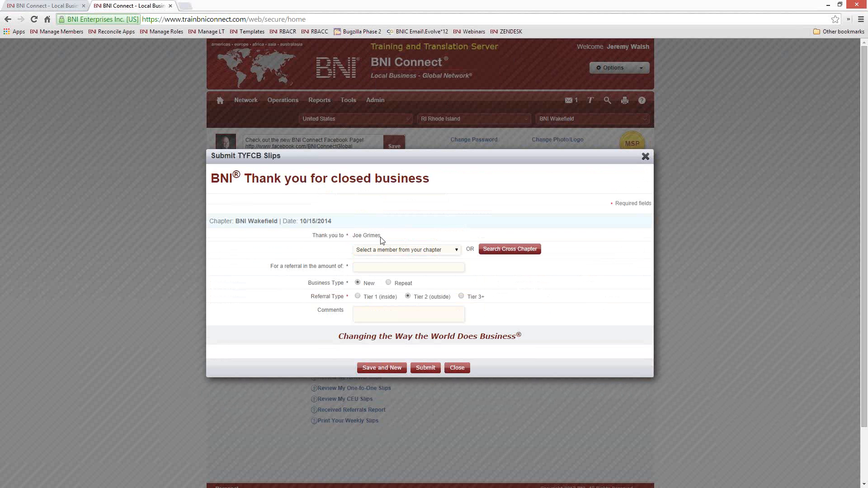
left_click_drag(382, 236, 353, 236)
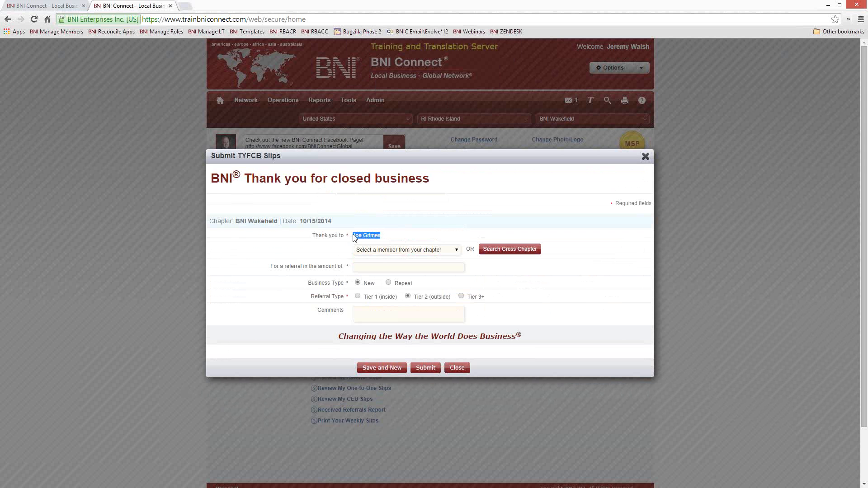
Enter 500 as Repeat business, note the Acme Insurance support contract, and submit the slip
left_click(374, 267)
type("500")
left_click(388, 282)
type("Acme Insurance support contract")
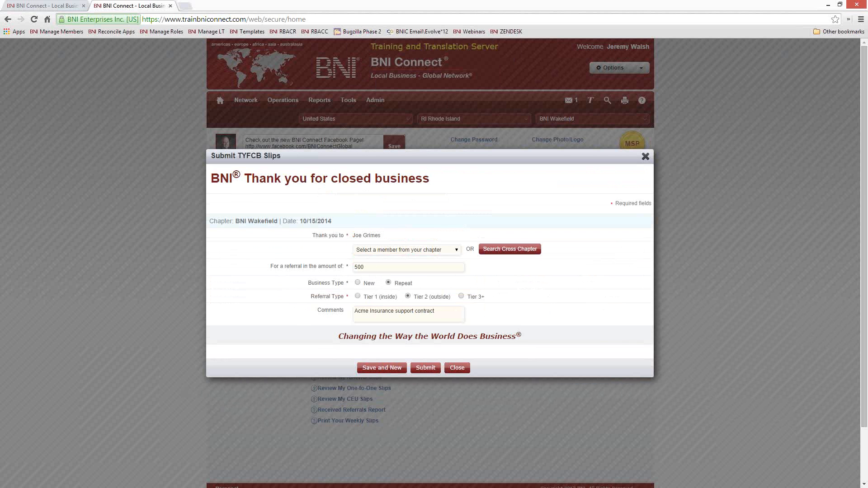
left_click(425, 368)
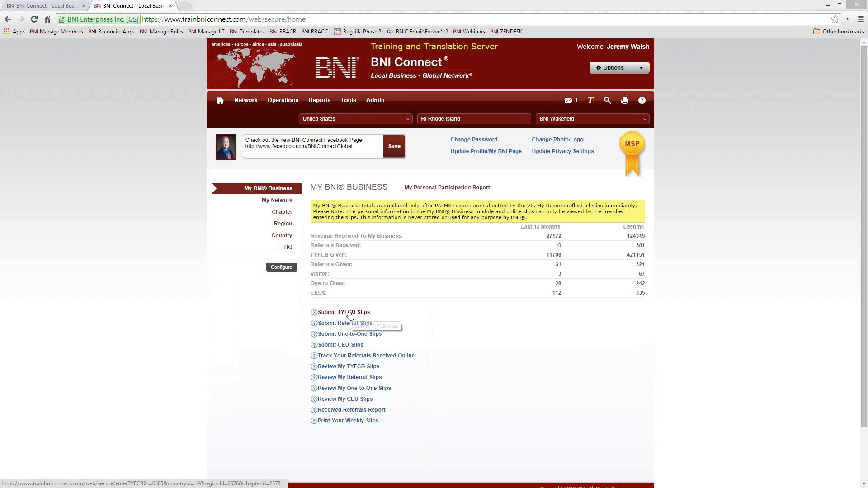
Open Review My TYFCB Slips and set the report Start Date to 04/01/2011
left_click(340, 370)
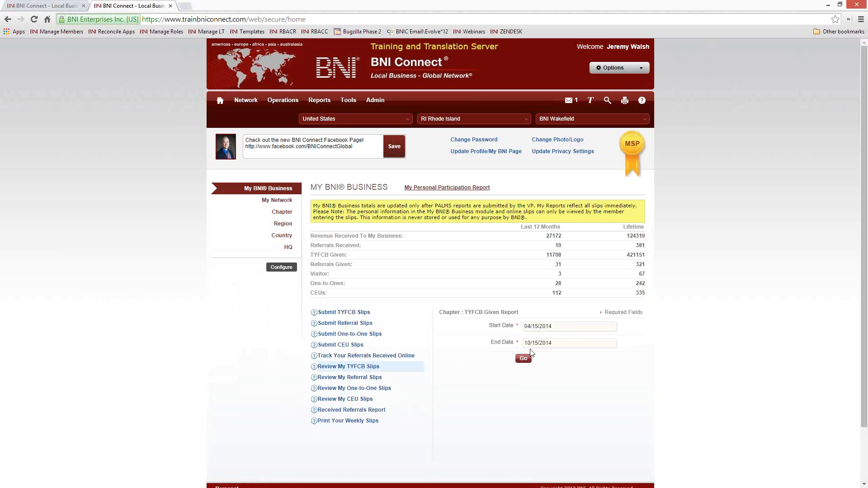
left_click(558, 324)
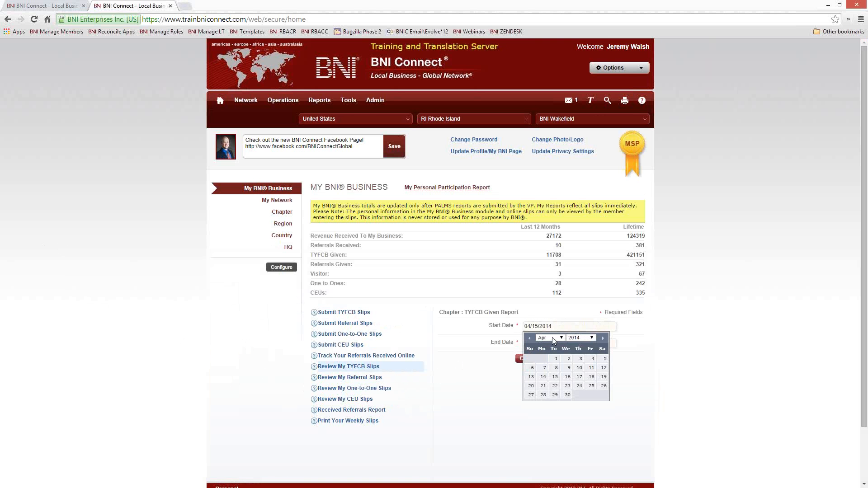
left_click(590, 338)
left_click(576, 379)
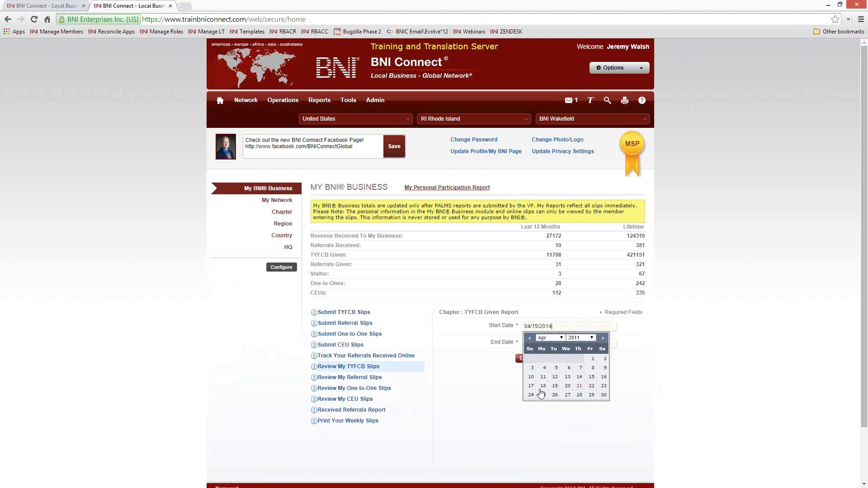
left_click(592, 358)
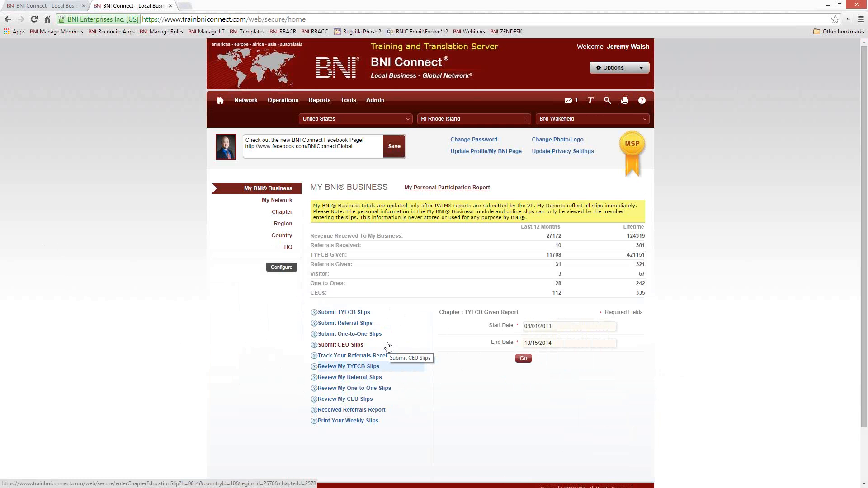
Run the report and highlight the new slips' 2000 and 500 amounts and the 2000 slip's comment
left_click(524, 359)
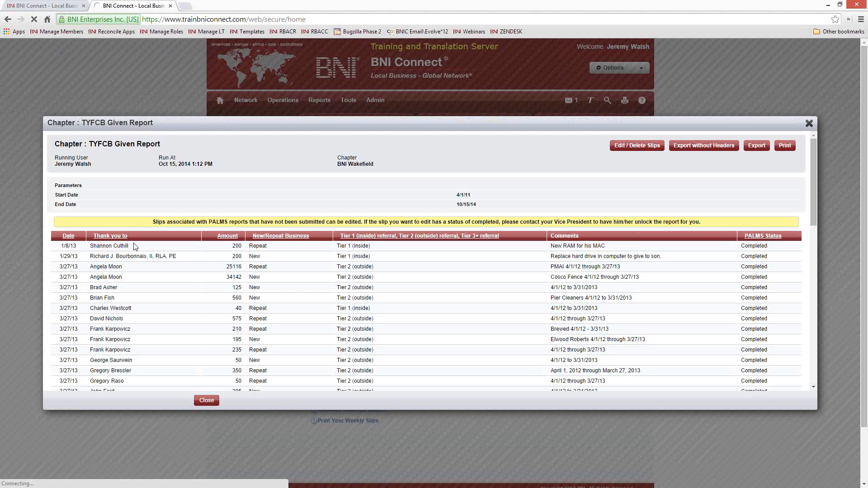
scroll(363, 297, "down", 3)
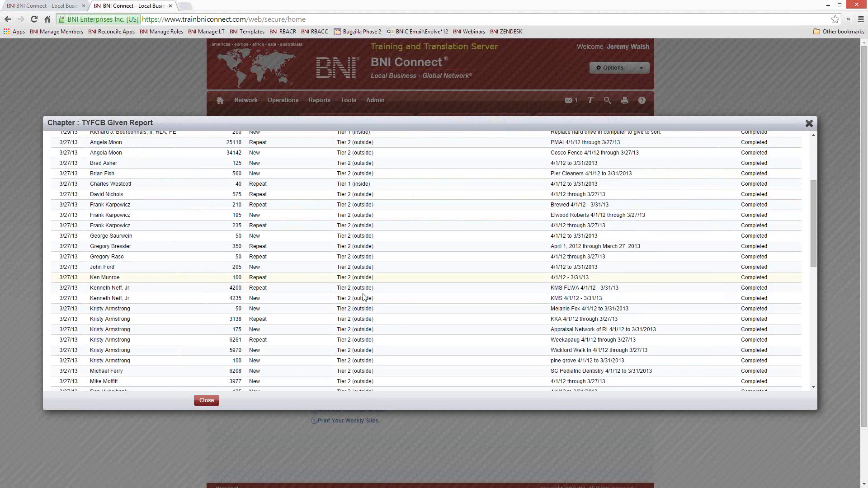
scroll(363, 296, "down", 15)
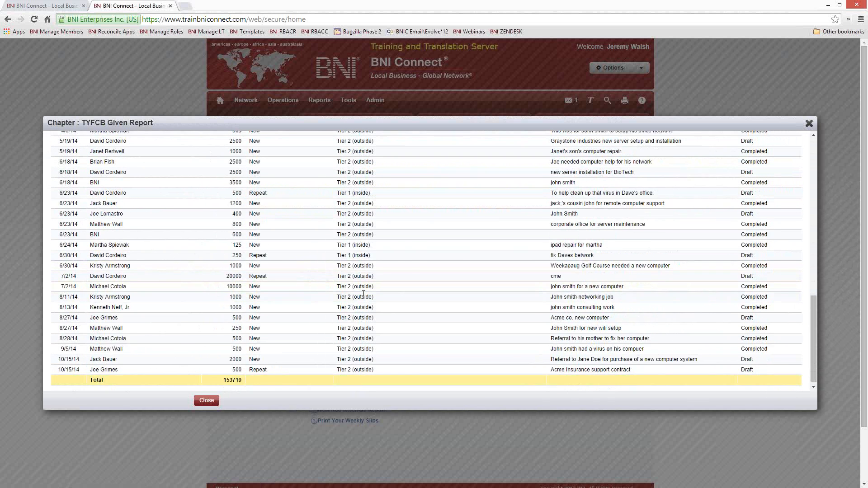
scroll(364, 294, "down", 2)
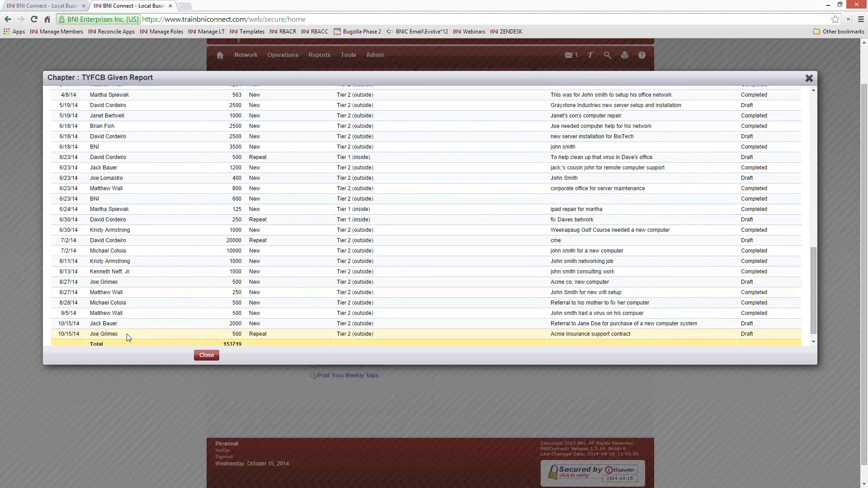
left_click_drag(91, 324, 116, 324)
left_click_drag(229, 324, 242, 323)
left_click_drag(96, 334, 123, 334)
left_click_drag(232, 333, 243, 333)
double_click(243, 334)
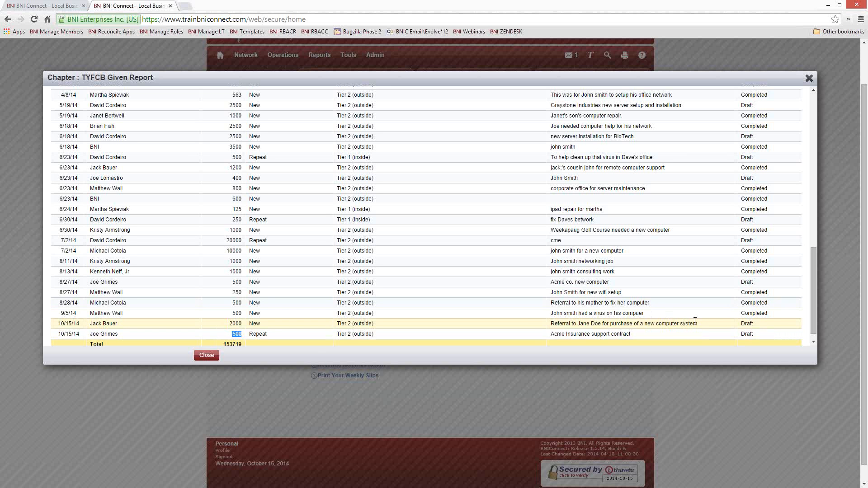
left_click_drag(701, 324, 548, 323)
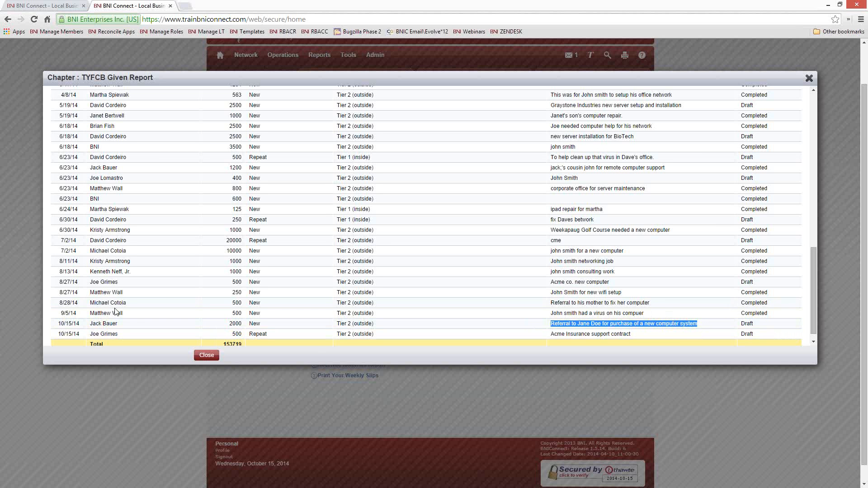
left_click(104, 326)
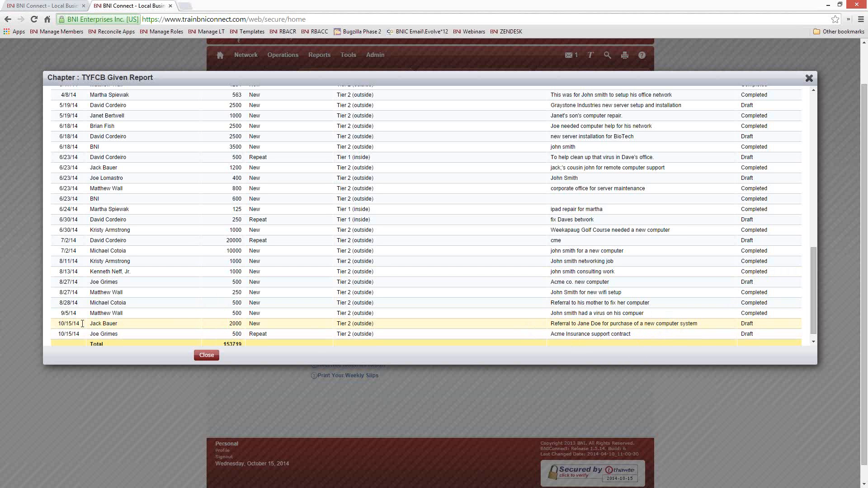
Highlight the new slips' 10/15/14 date and Draft statuses against a Completed status
left_click_drag(81, 324, 57, 324)
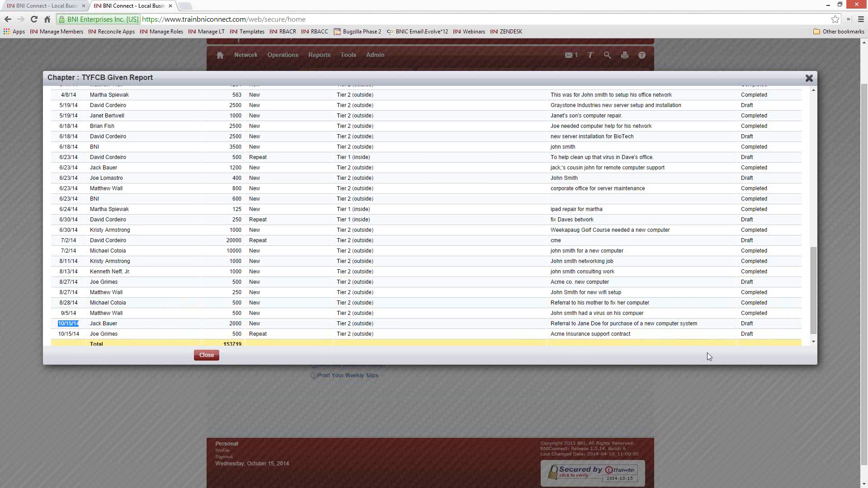
scroll(771, 311, "down", 1)
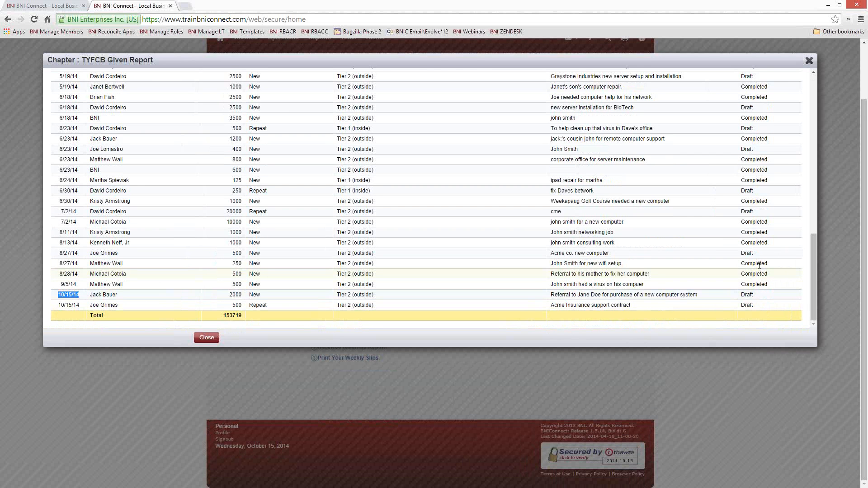
left_click_drag(760, 297, 741, 295)
double_click(747, 305)
left_click_drag(771, 265, 740, 266)
scroll(223, 261, "up", 15)
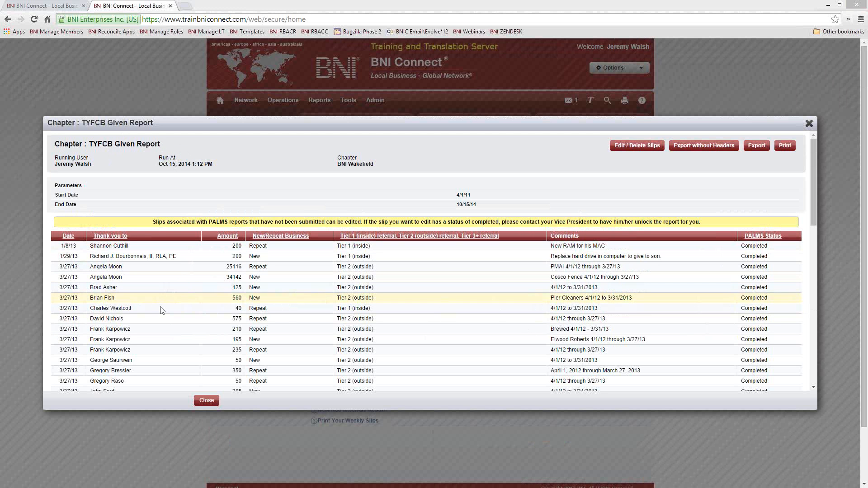
Sort the TYFCB Given report by the thanked member
left_click(110, 237)
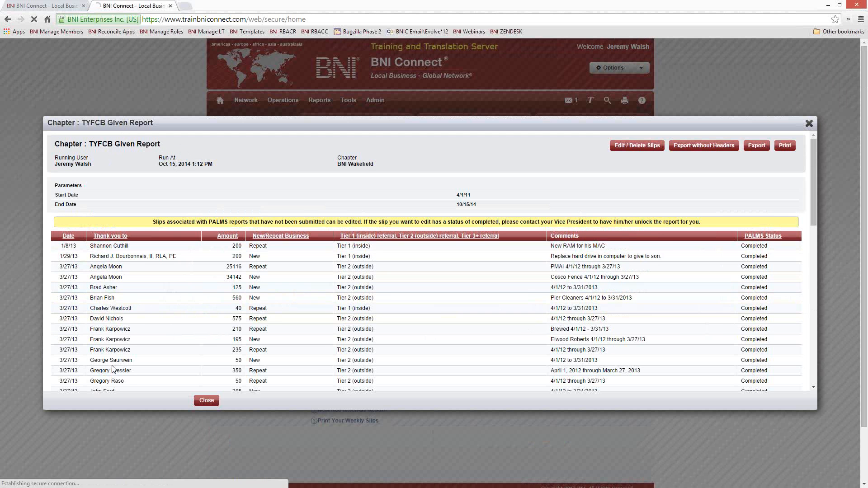
left_click(111, 236)
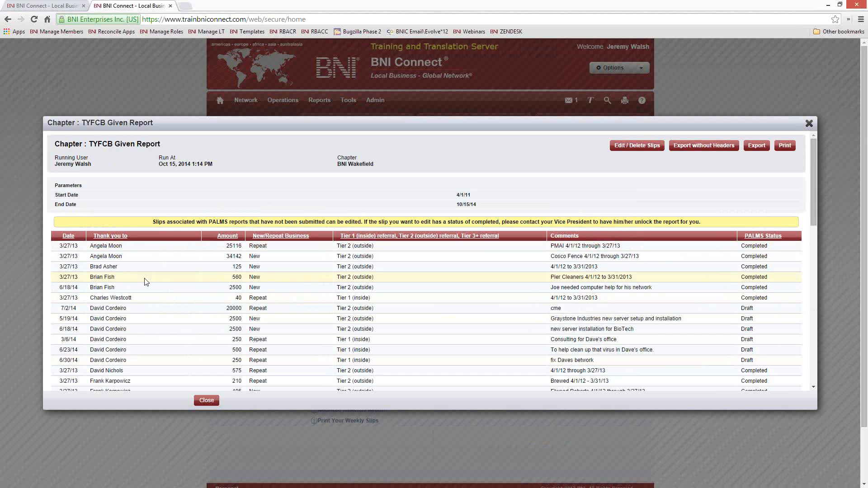
scroll(134, 232, "down", 2)
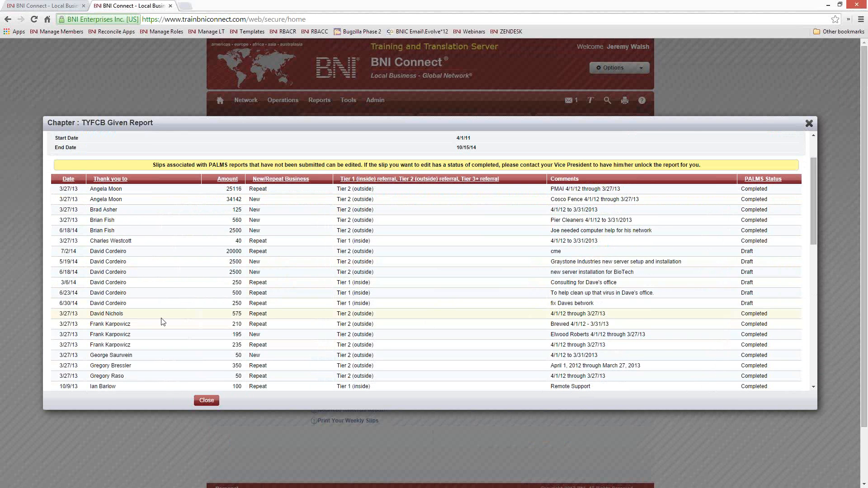
scroll(162, 321, "down", 2)
scroll(163, 317, "up", 1)
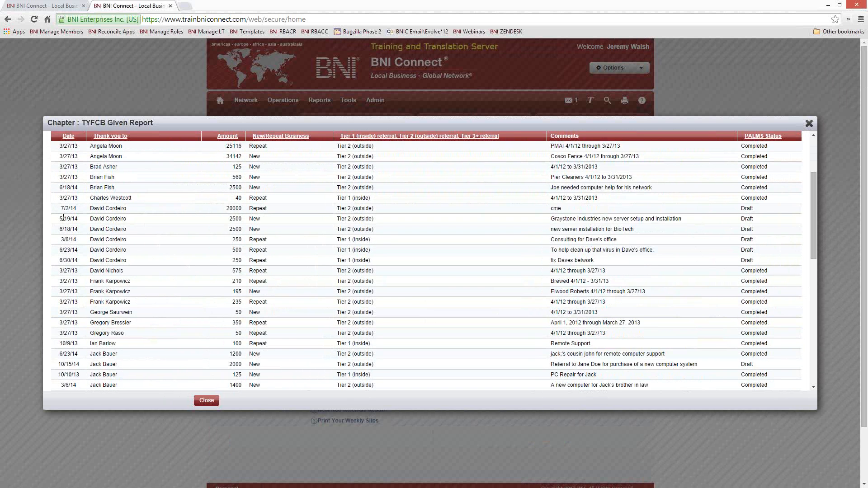
Point out a member's draft slips and the top amount 34142, then close the report
left_click_drag(59, 218, 149, 263)
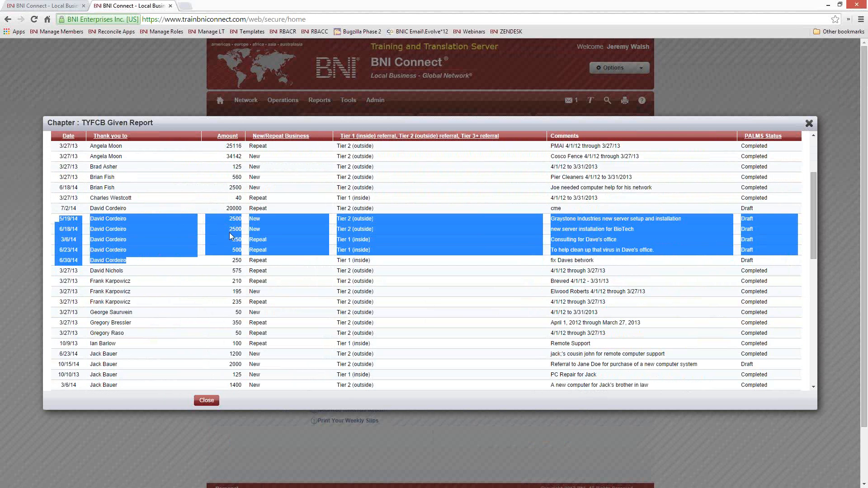
scroll(170, 259, "up", 1)
scroll(171, 261, "down", 3)
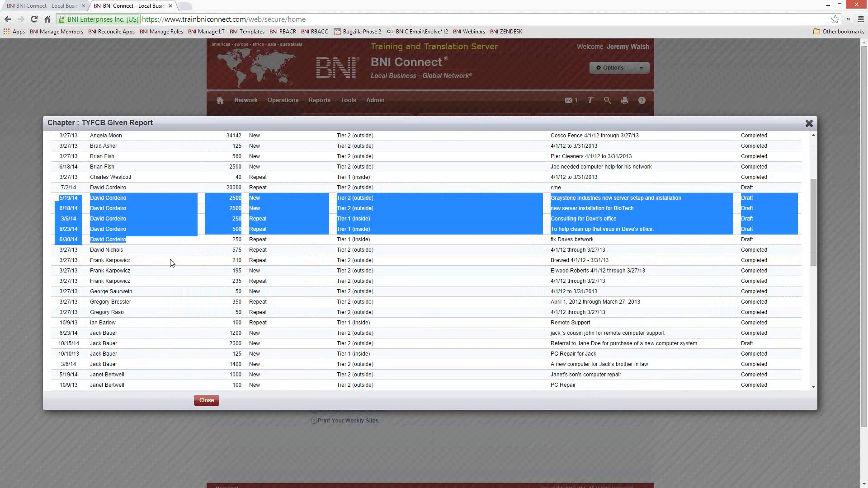
scroll(171, 263, "up", 5)
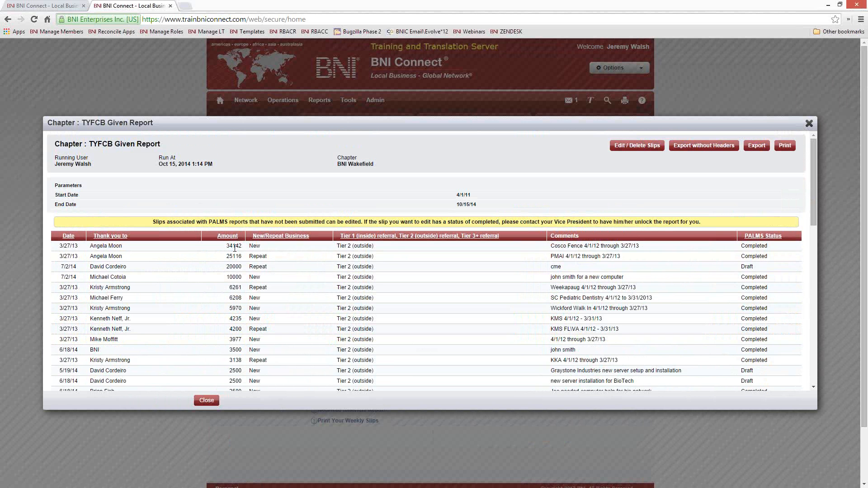
left_click_drag(247, 250, 225, 257)
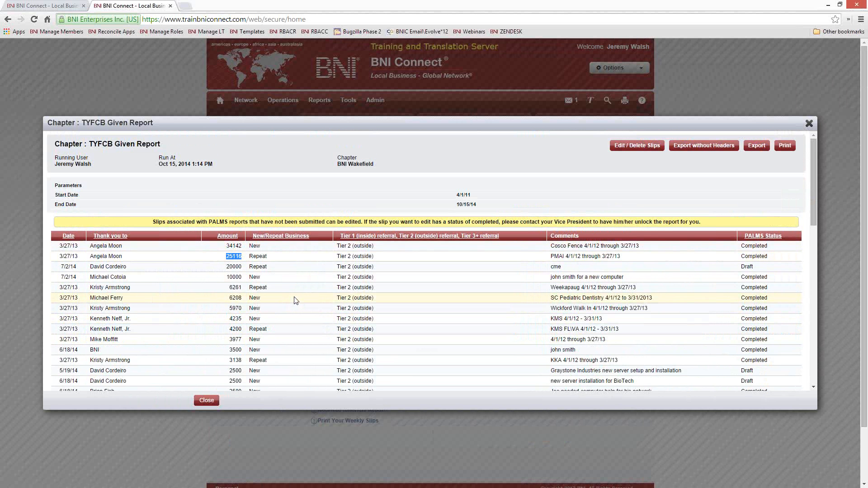
scroll(295, 300, "down", 10)
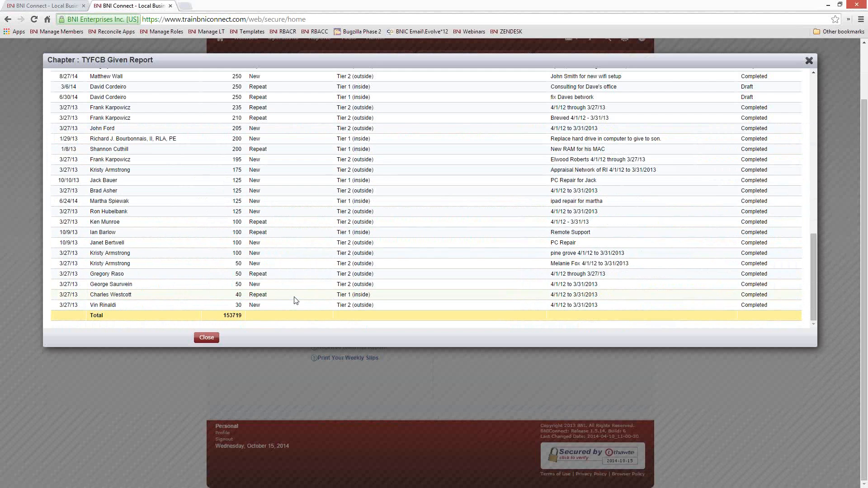
left_click(206, 341)
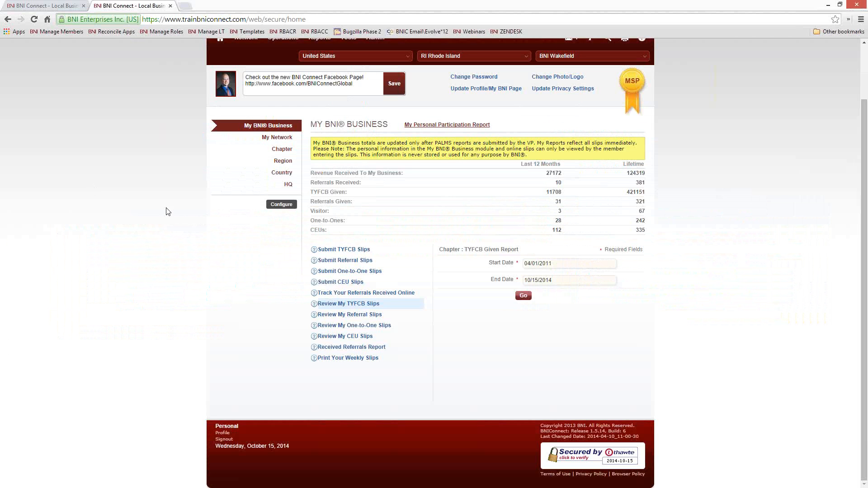
Open a new referral slip and pick the receiving member from your chapter's member list
left_click(340, 261)
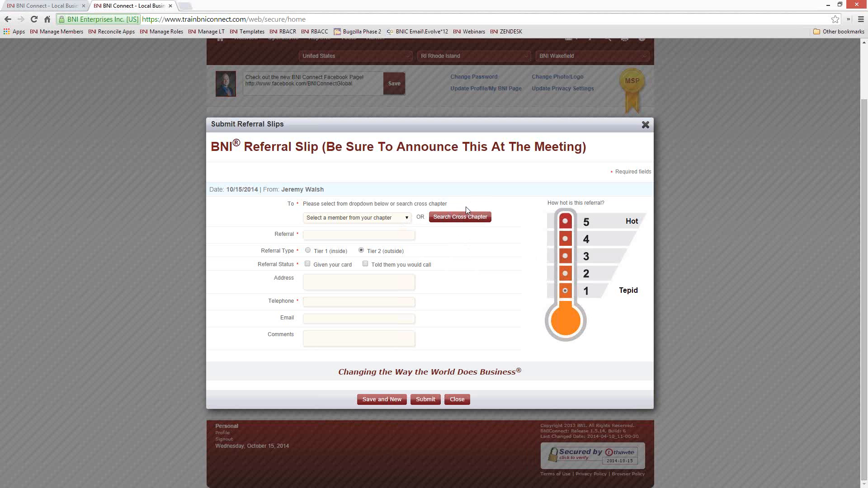
left_click(368, 219)
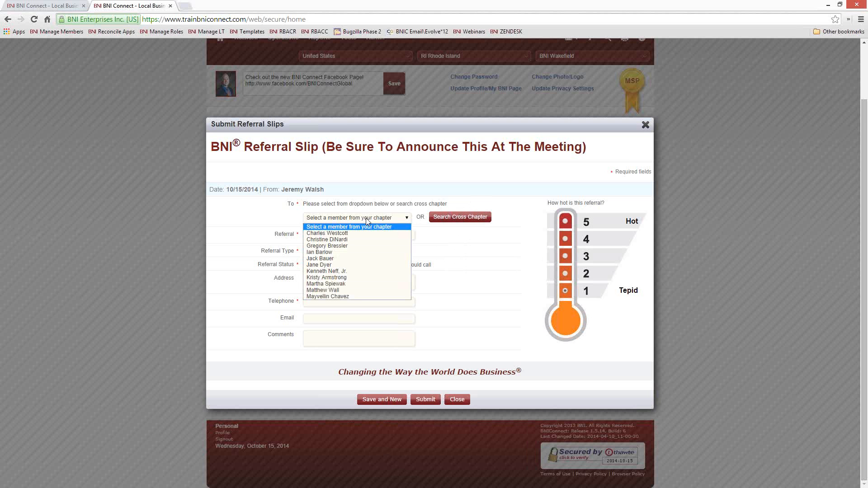
left_click(344, 271)
left_click(333, 238)
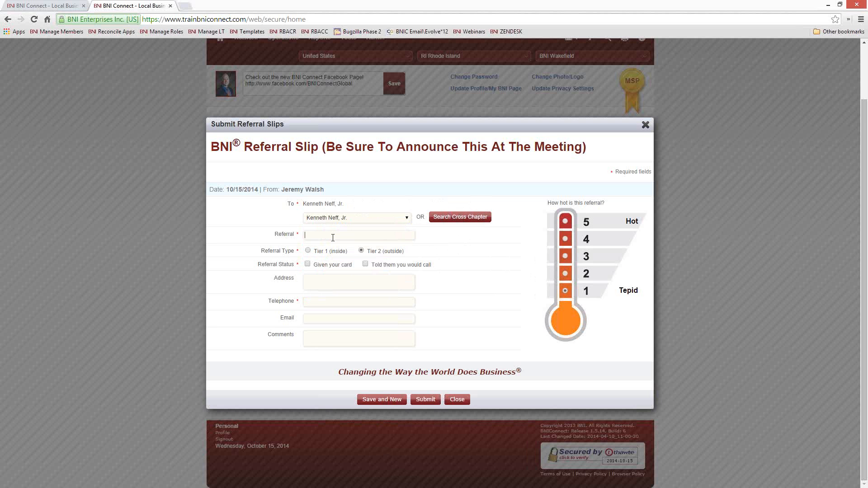
Enter the referral contact's name and street address, and mark that your card was given
type("John Smith")
left_click(308, 264)
left_click(308, 285)
type("1 Here ")
type("Street ")
type("Therevie")
key("BackSpace")
type("lee, RI")
Add the contact's phone, e-mail and a comment that he needs a new cell phone, rate heat 4, and submit
key("Tab")
type("1234567890")
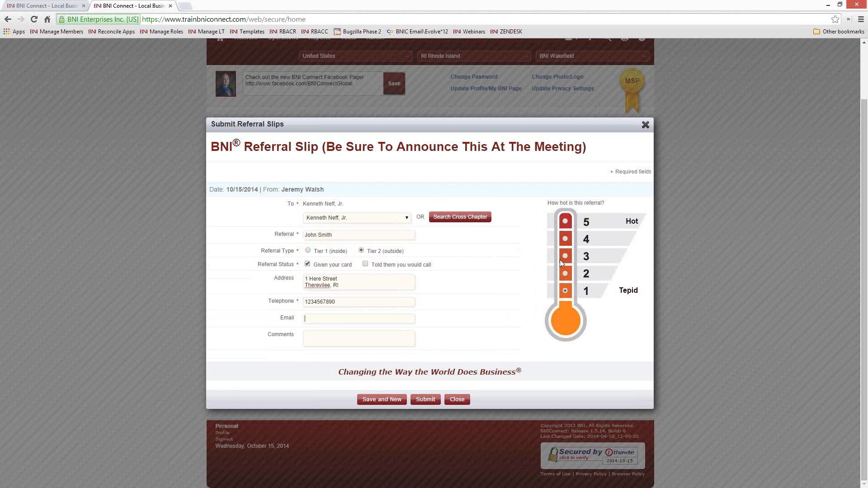
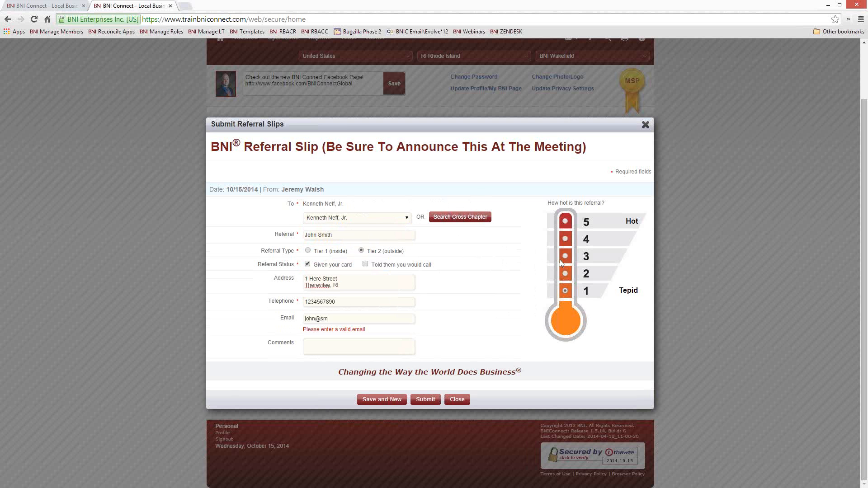
key("Tab")
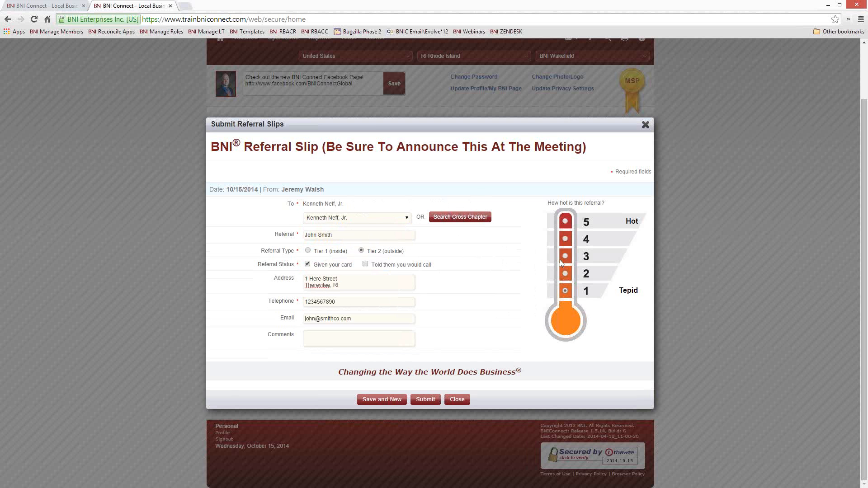
type("John needs a new cell phone, email him - his phone doesn't")
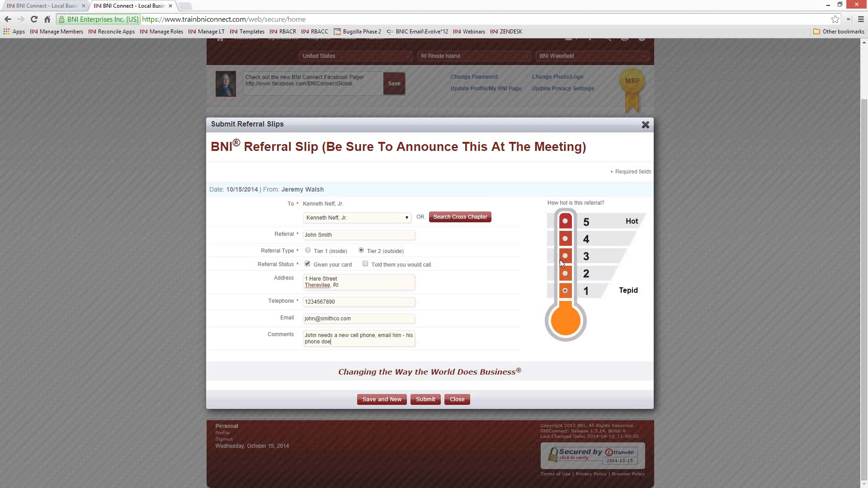
type(" work!")
left_click(566, 240)
left_click(430, 401)
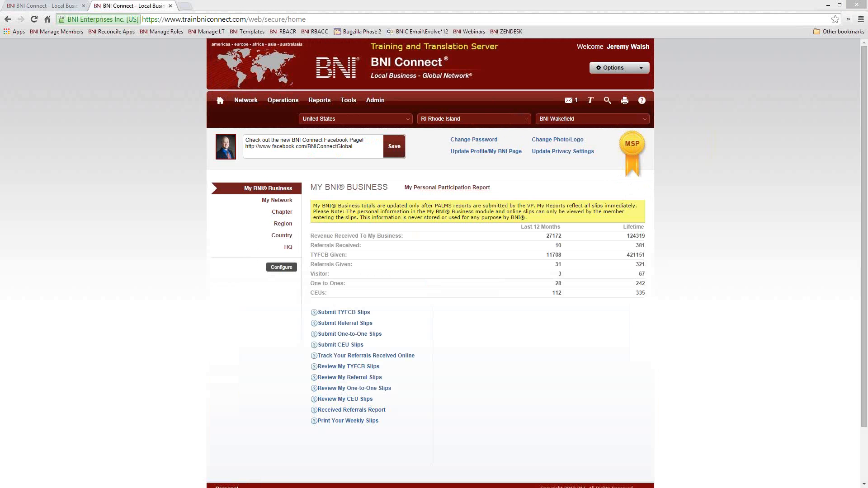
Bring the referral e-mail on screen and highlight the referring member, referral name, phone number and contact paragraph
left_click_drag(0, 126, 497, 125)
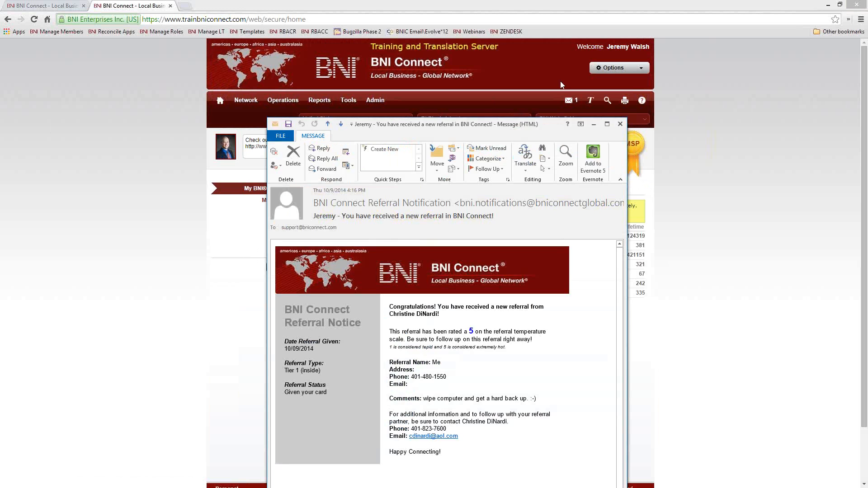
left_click_drag(560, 82, 449, 25)
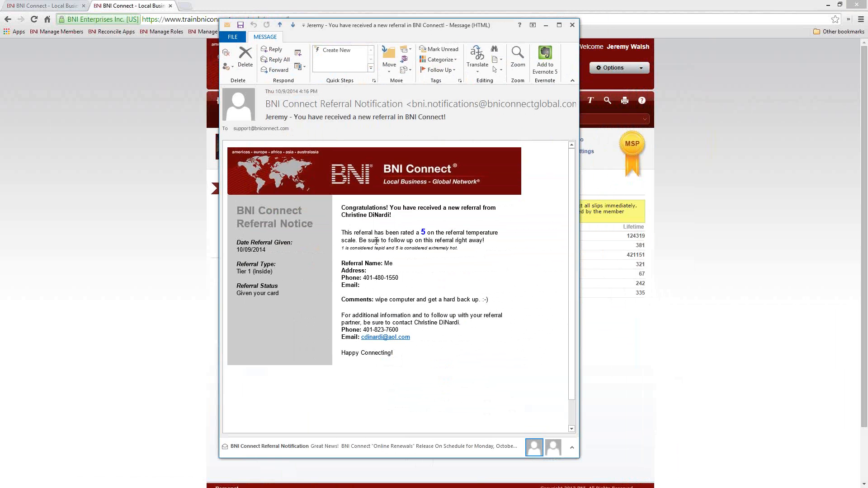
left_click_drag(395, 218, 350, 220)
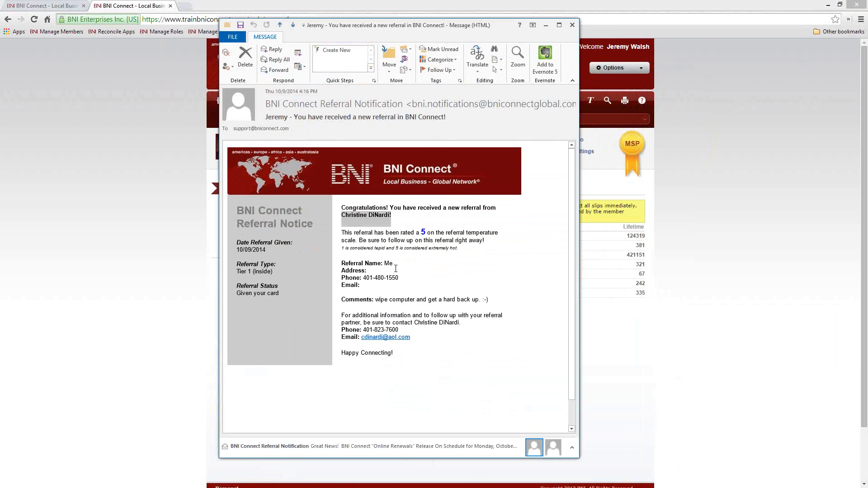
left_click_drag(395, 266, 384, 265)
left_click(402, 281)
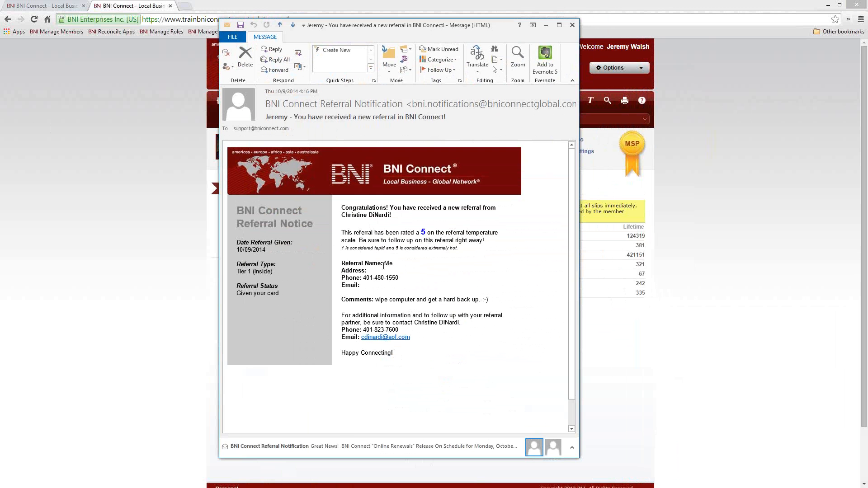
left_click_drag(401, 277, 360, 278)
double_click(339, 322)
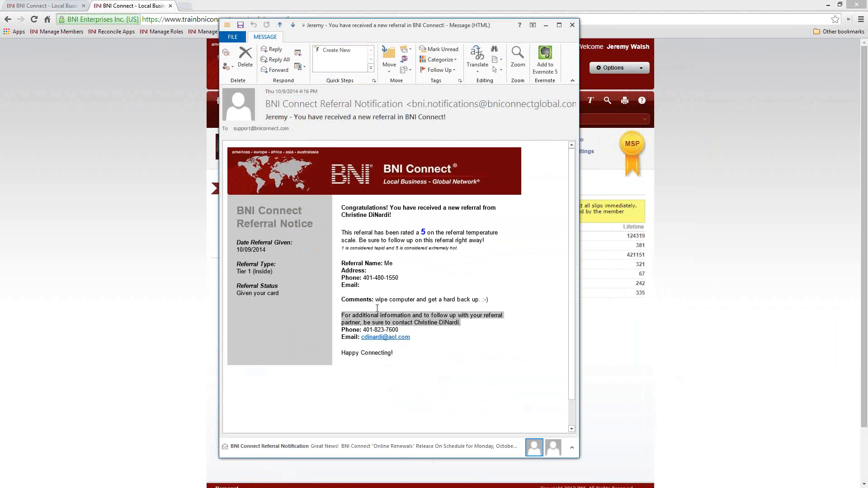
Close the e-mail and run the Referrals Given report with start date 09/01/2007
left_click(572, 26)
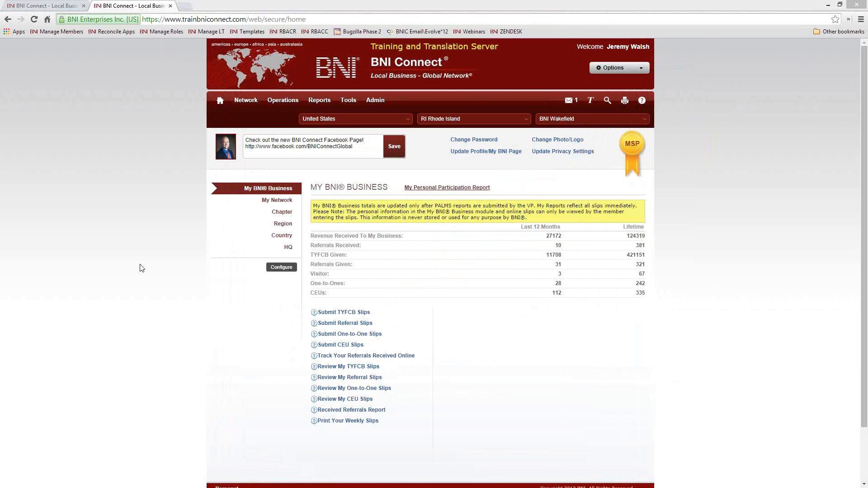
left_click(333, 379)
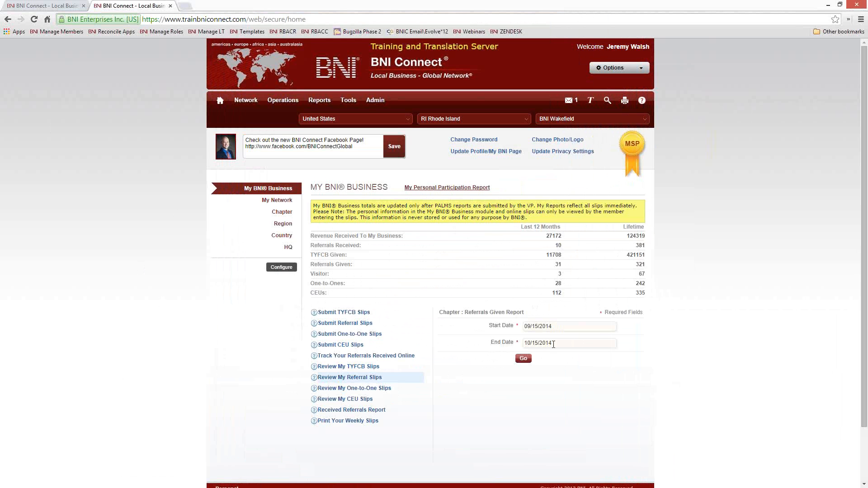
left_click(571, 330)
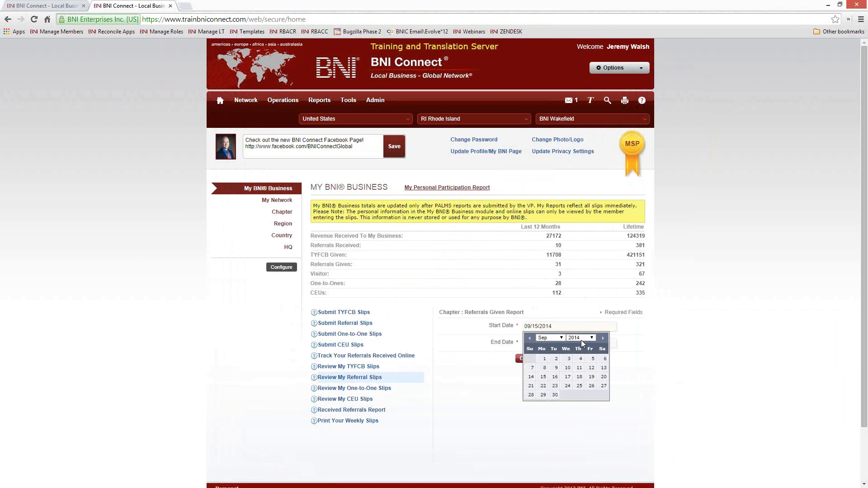
left_click(581, 338)
left_click(563, 393)
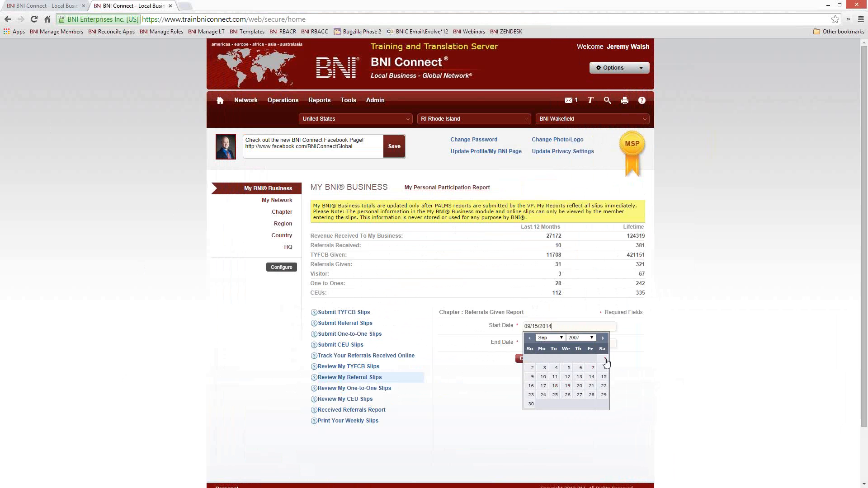
left_click(605, 359)
left_click(523, 358)
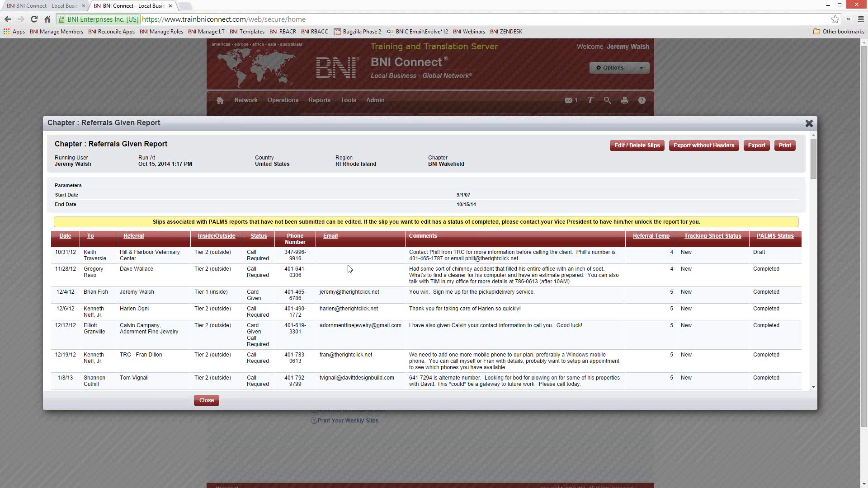
Scroll the report to the new referral and highlight its Draft status
scroll(348, 268, "down", 3)
scroll(349, 269, "down", 15)
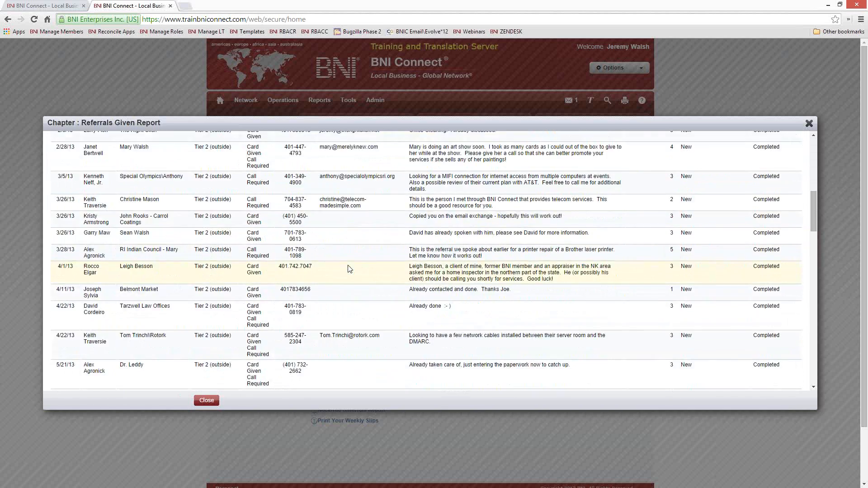
scroll(349, 267, "down", 20)
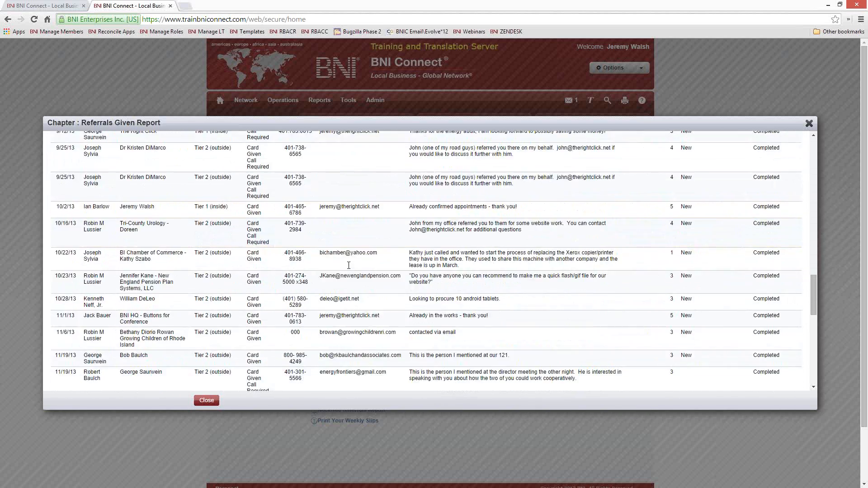
scroll(349, 268, "down", 5)
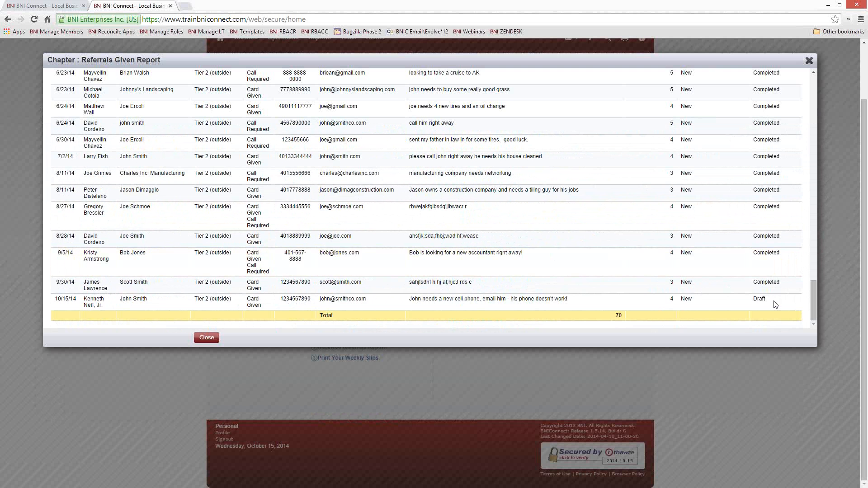
double_click(760, 299)
scroll(564, 300, "up", 5)
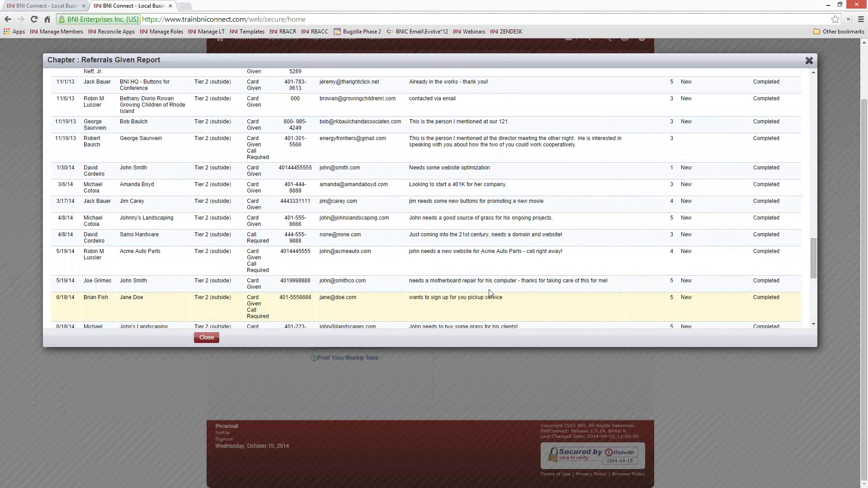
scroll(492, 296, "down", 5)
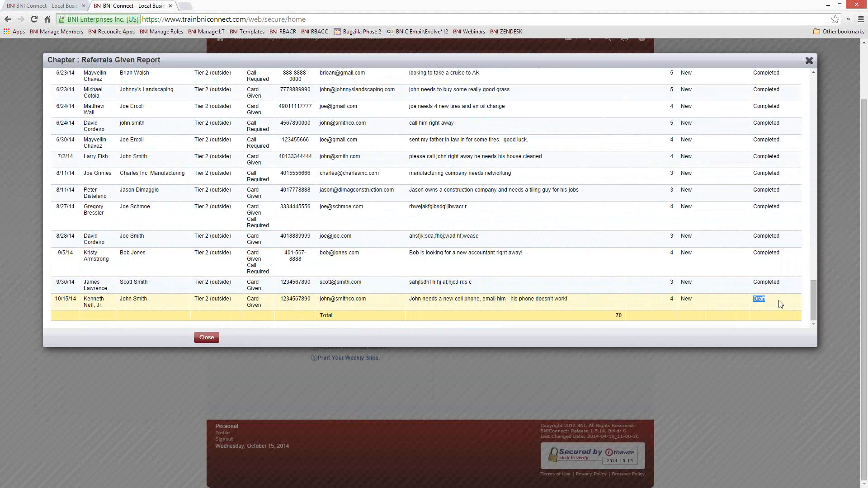
left_click_drag(769, 299, 754, 299)
scroll(555, 245, "up", 15)
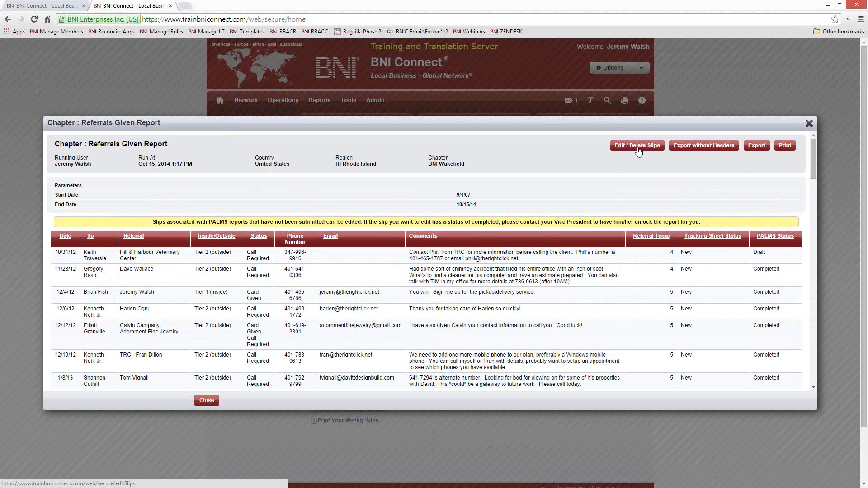
Open the newest Referral slip from the Edit / Delete Slips page for editing
left_click(647, 149)
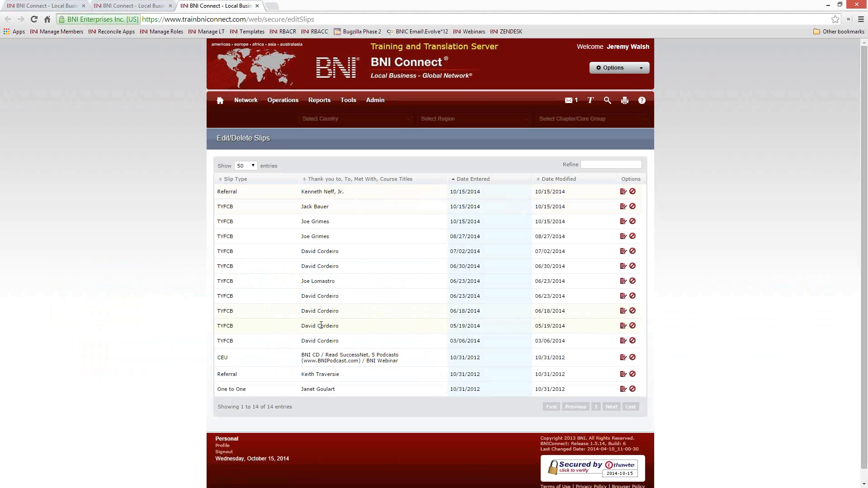
double_click(234, 191)
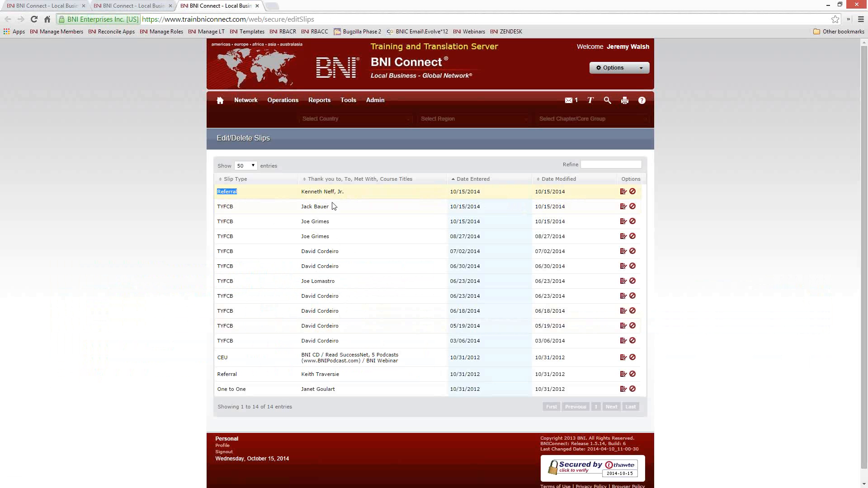
left_click(623, 192)
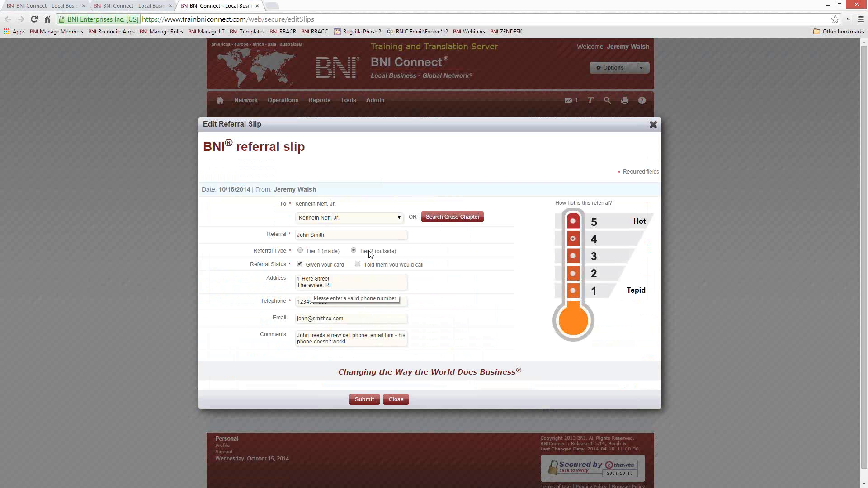
Correct the town to Thereville, replace the telephone number, and save the slip
left_click(318, 288)
key("BackSpace")
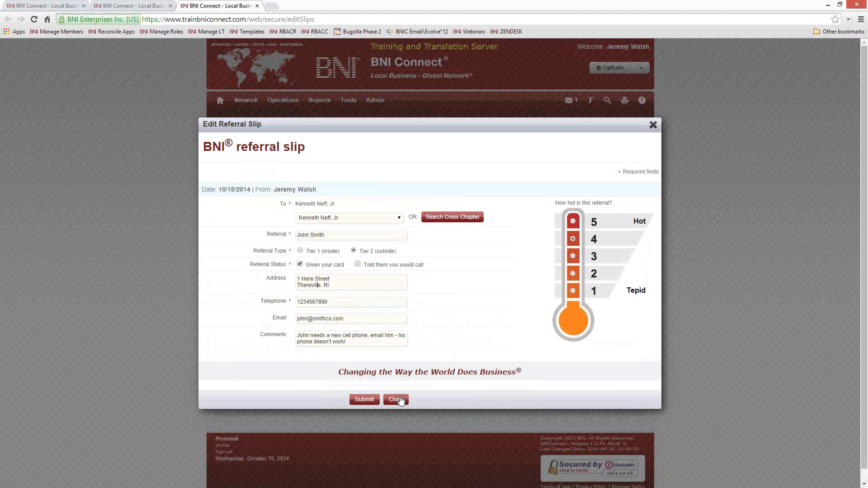
key("Tab")
left_click(362, 400)
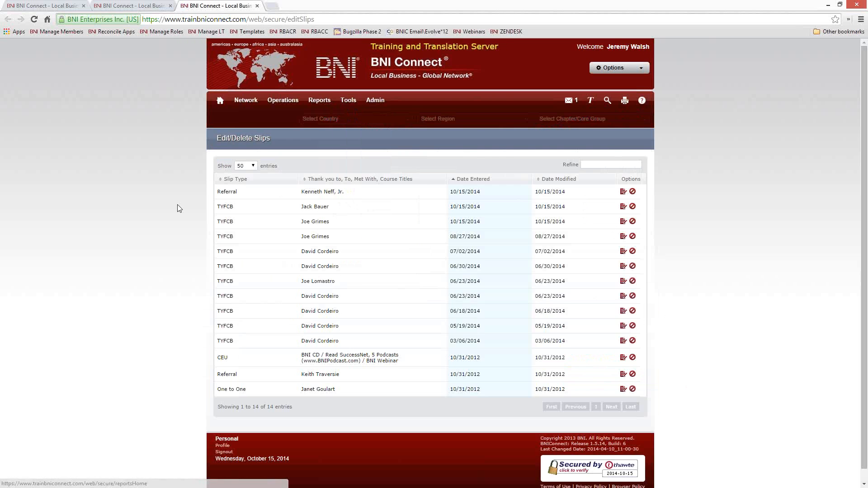
Close the slip editing page and the Referrals Given report
left_click(257, 5)
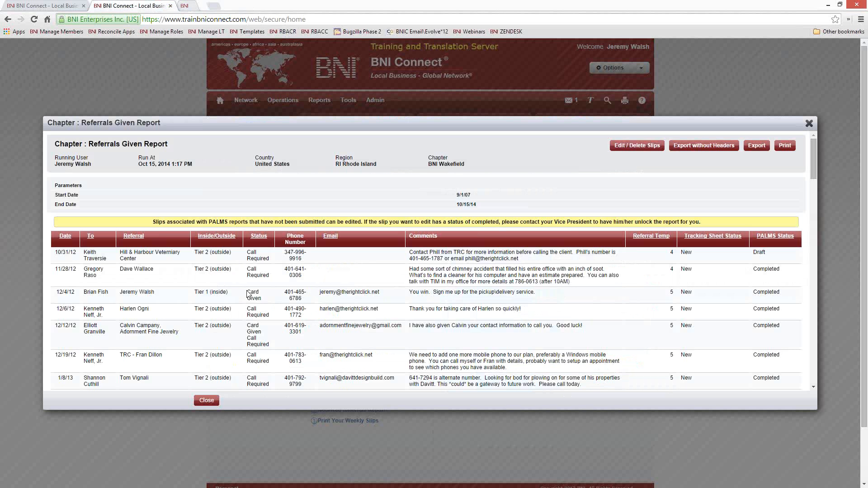
left_click(809, 124)
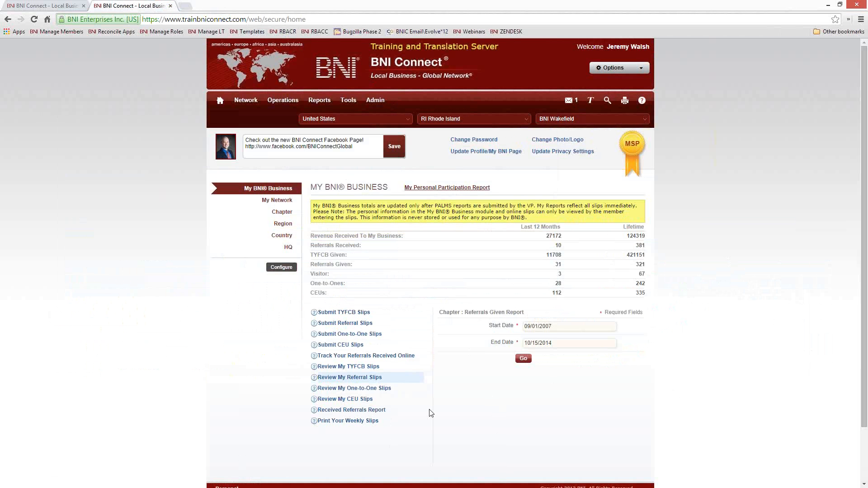
Submit a one-to-one slip with a chapter member: Starbucks, 'New regulations in accounting', 10/13/2014
left_click(353, 334)
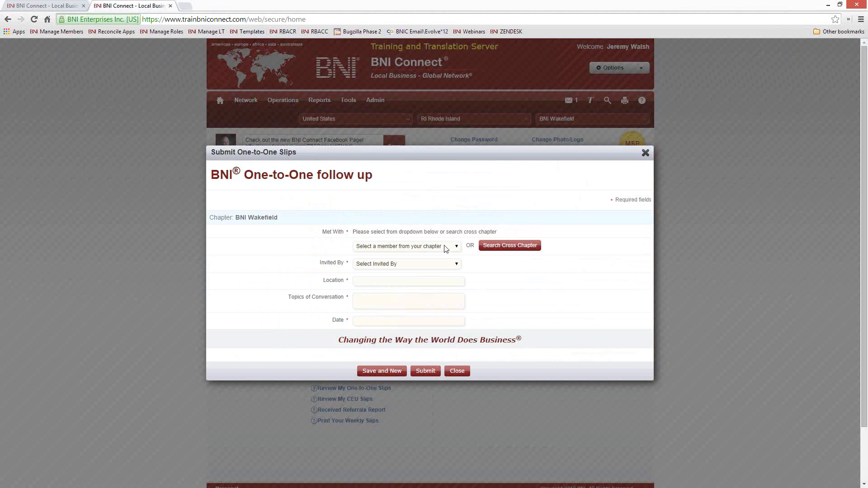
left_click(425, 246)
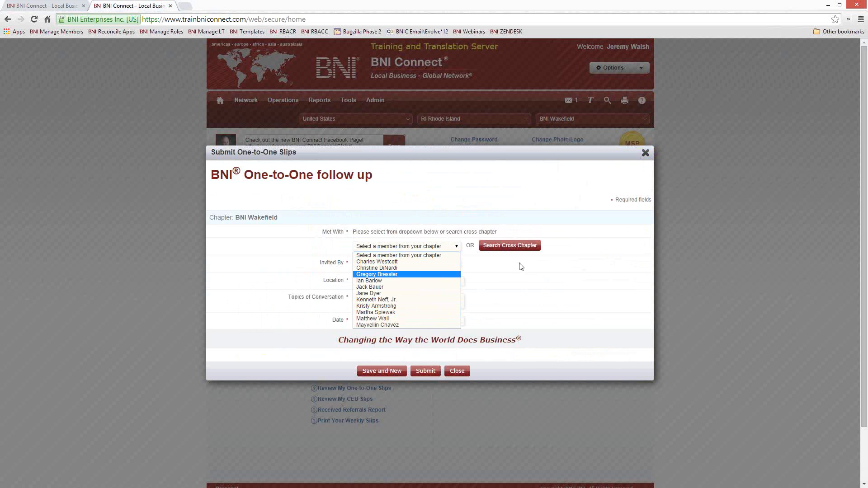
left_click(403, 306)
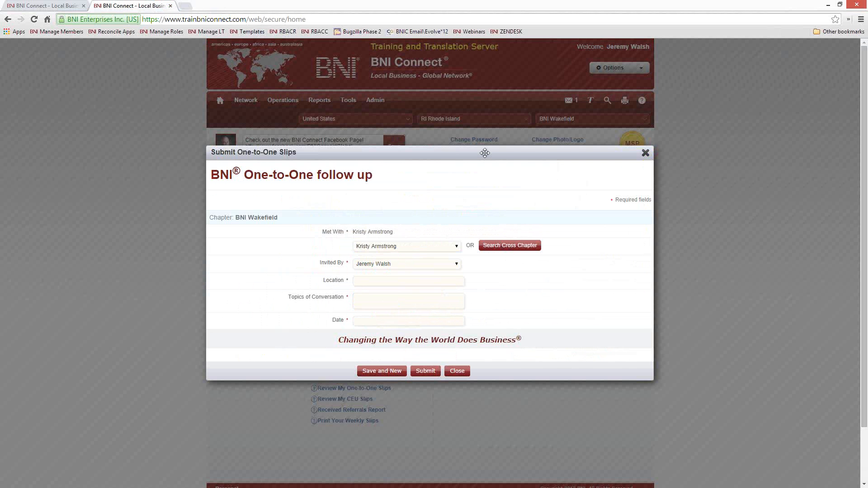
type("Starb")
type("ucks")
type("New ")
type("regulations in accounting")
left_click(384, 322)
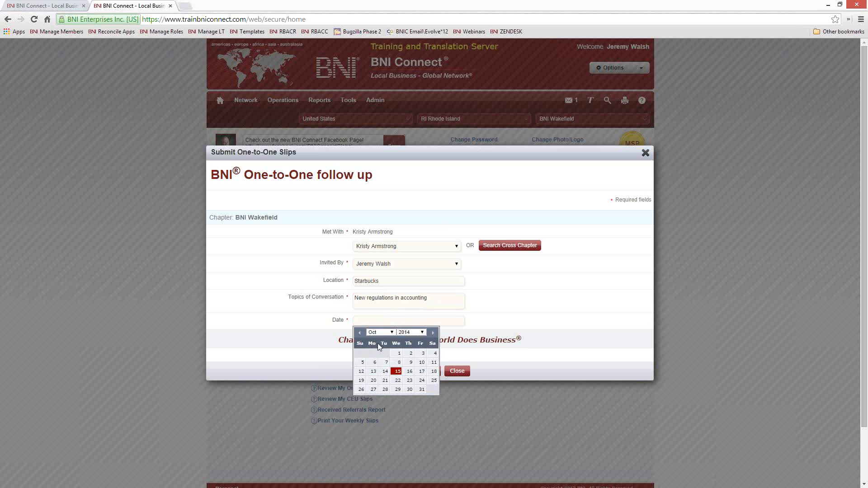
left_click(373, 371)
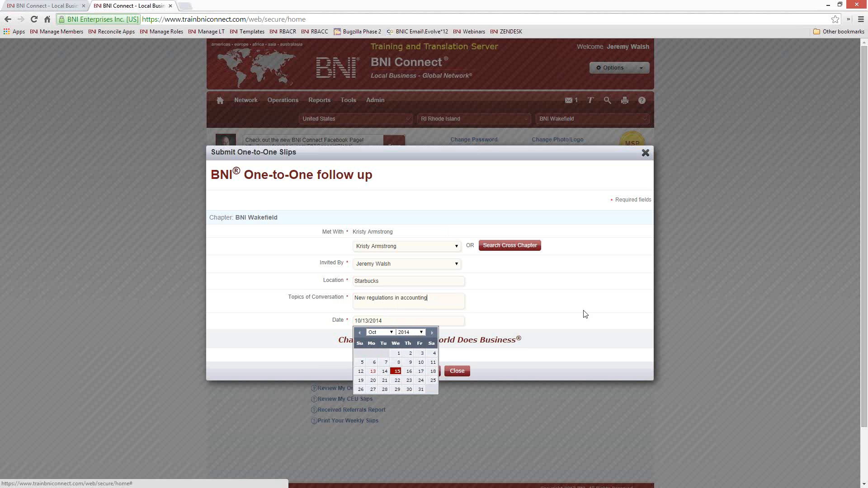
left_click(586, 314)
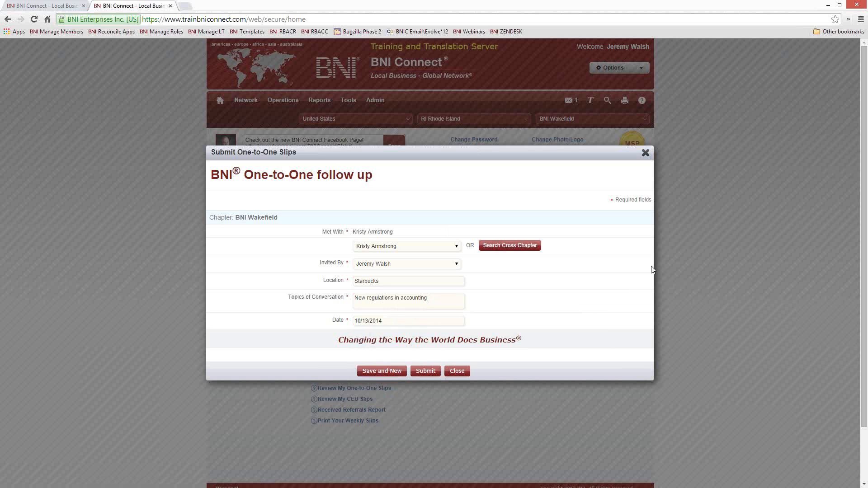
left_click(426, 371)
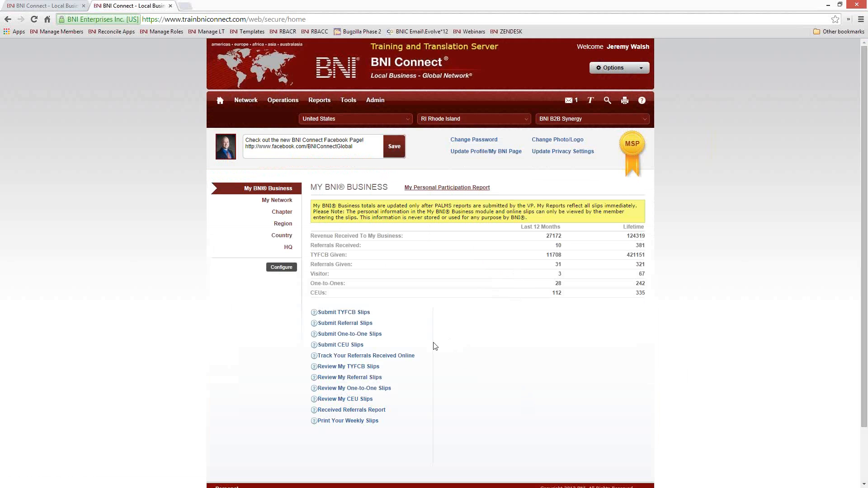
left_click(367, 335)
left_click(456, 246)
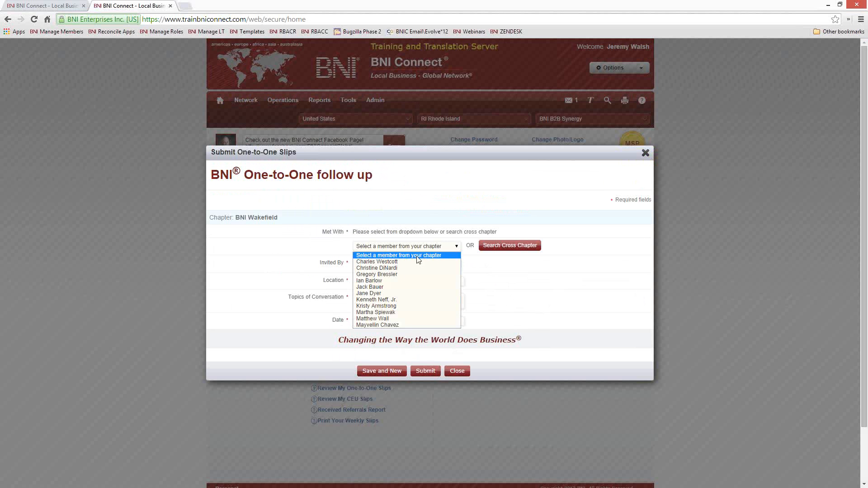
left_click(398, 306)
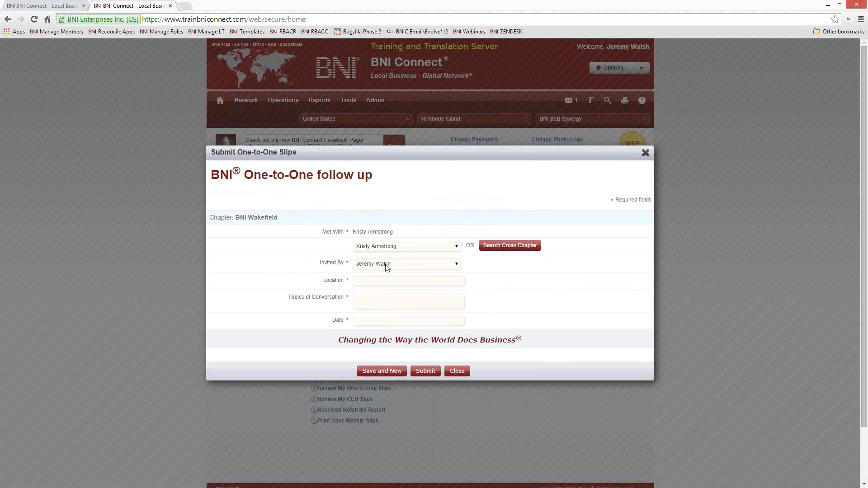
type("wetsbertgsergsderv")
left_click(374, 297)
type("svgd5ryt5regsrdt")
left_click(379, 322)
left_click(371, 371)
left_click(428, 375)
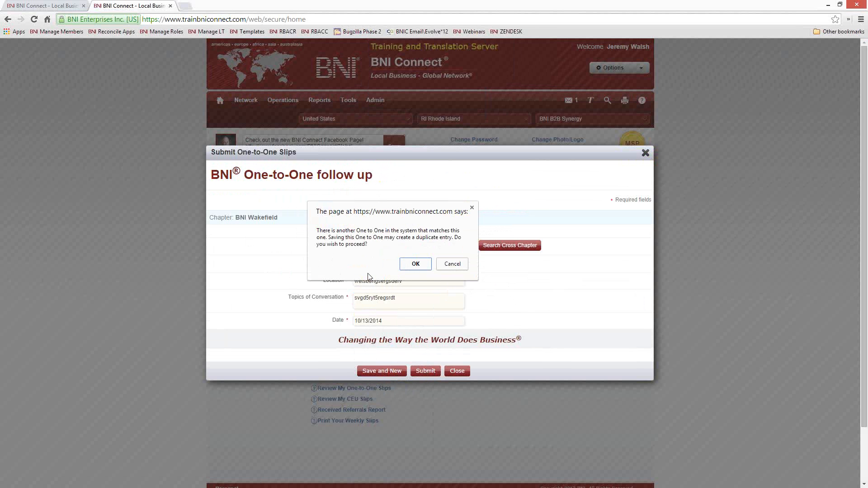
left_click(453, 267)
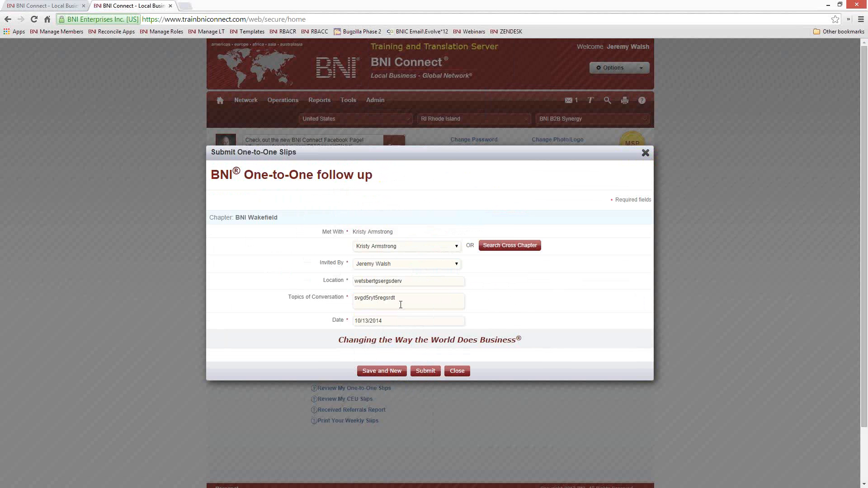
left_click(458, 372)
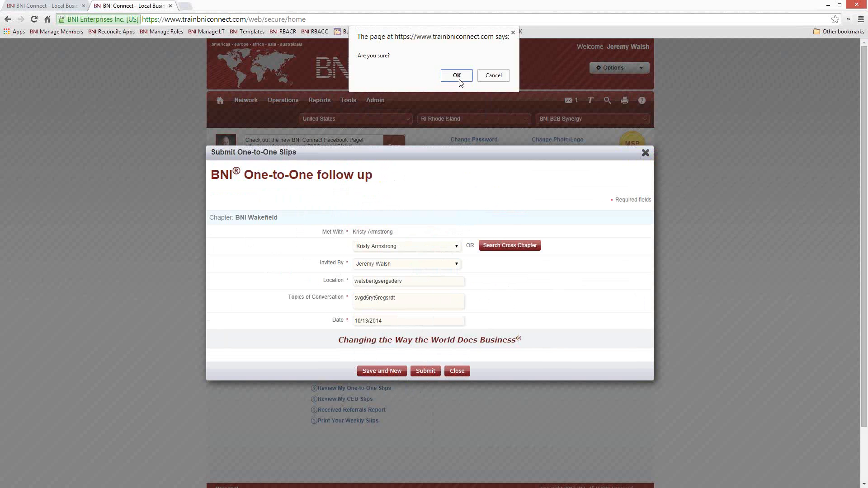
left_click(457, 76)
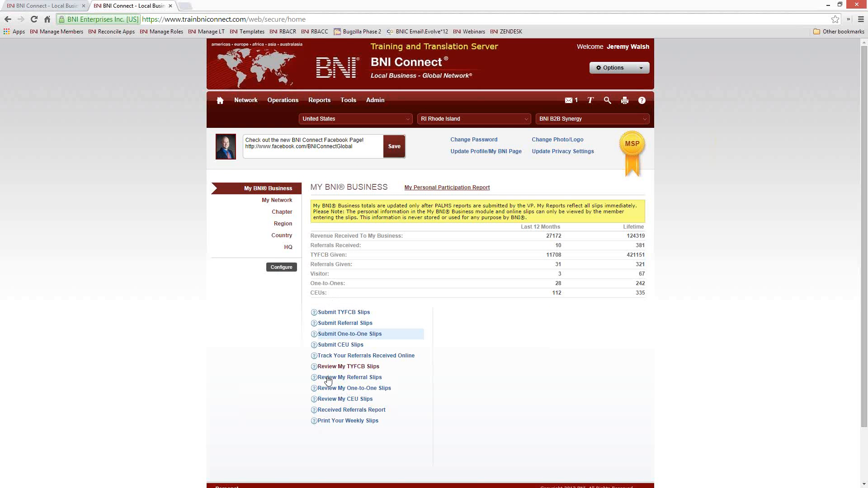
Run the one-to-one report, highlight the new slip's met-with member, then close the report
left_click(335, 391)
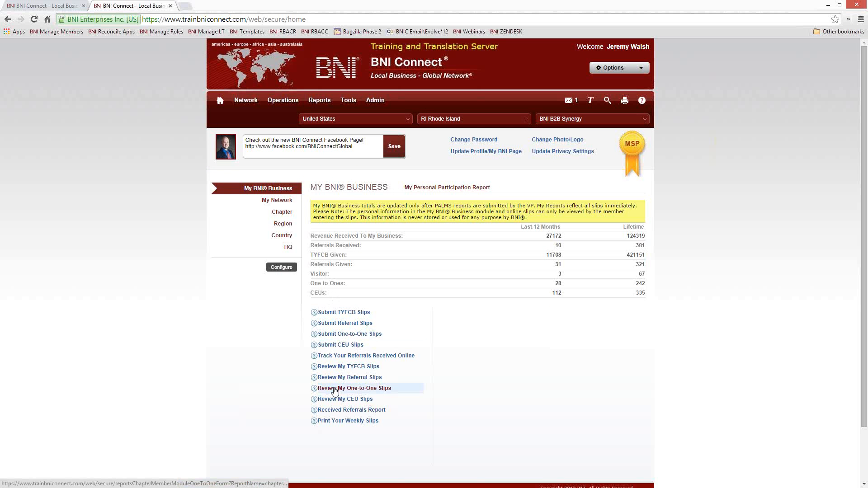
left_click(523, 359)
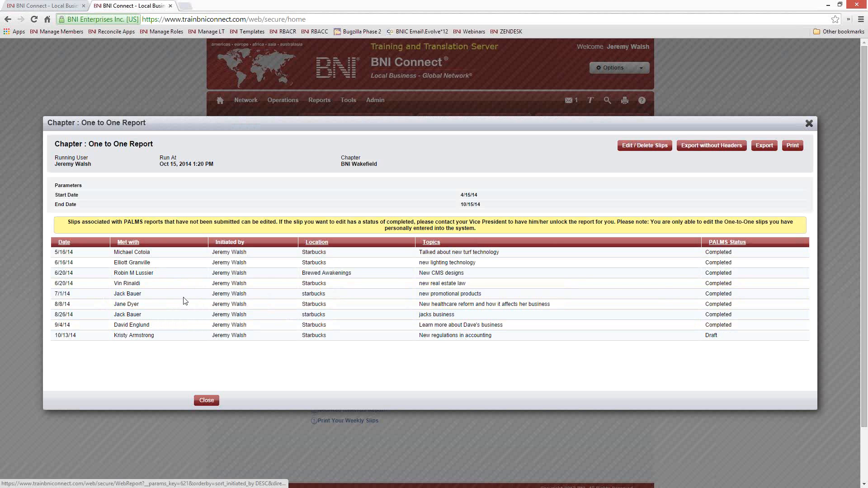
left_click_drag(156, 267, 114, 267)
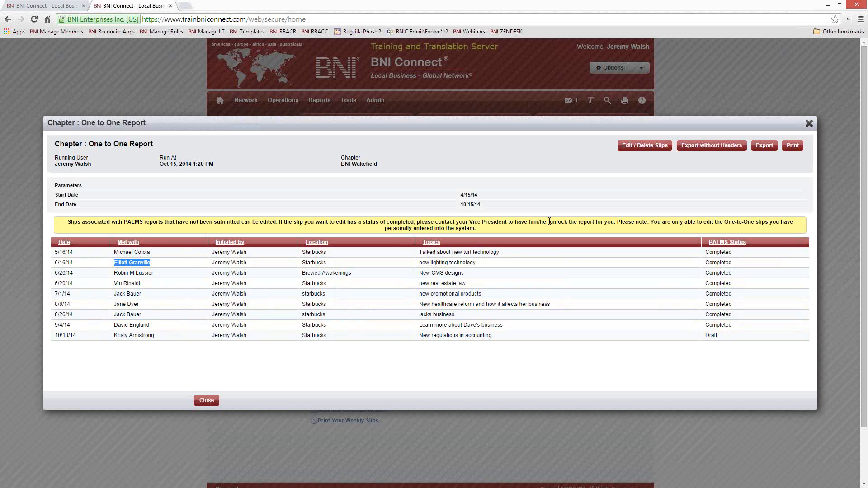
left_click(810, 123)
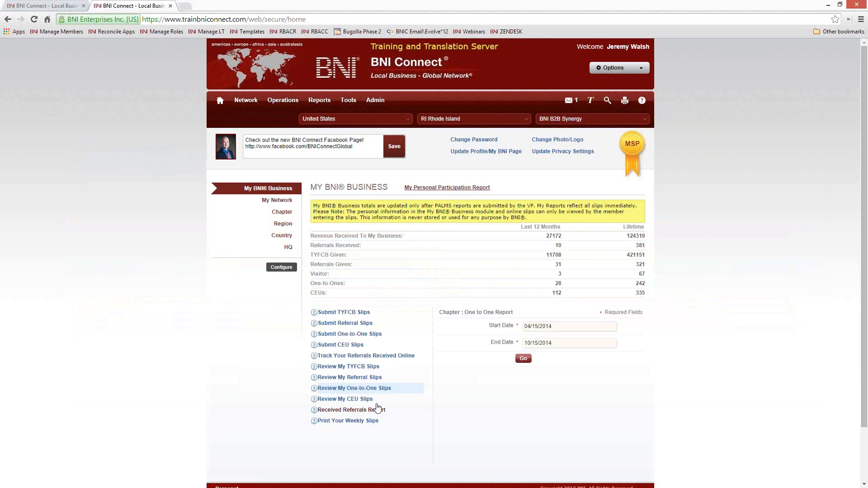
Open the CEU slip form and point out the 5 Podcasts / BNI Webinar course title
left_click(345, 345)
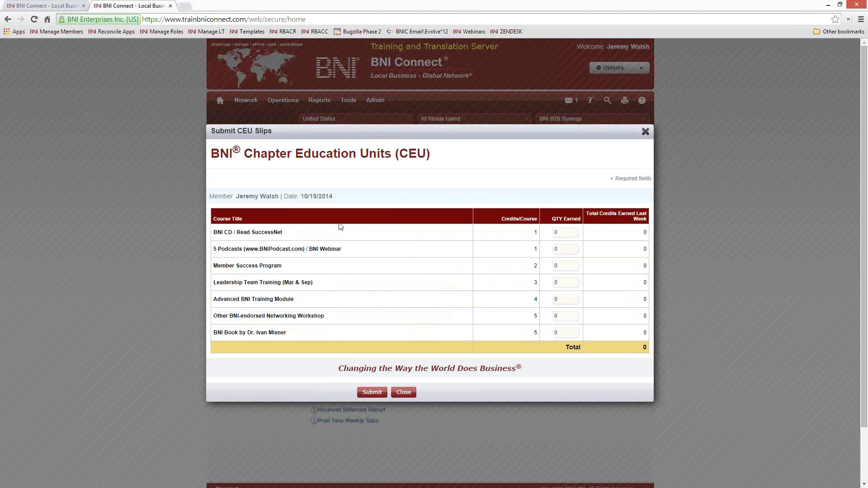
left_click_drag(343, 250, 308, 253)
left_click(533, 242)
left_click_drag(343, 251, 212, 256)
left_click(226, 248)
left_click_drag(353, 253, 254, 249)
left_click(335, 249)
Enter 1 as QTY Earned for the podcasts course and submit the slip
double_click(563, 248)
type("1")
left_click(372, 392)
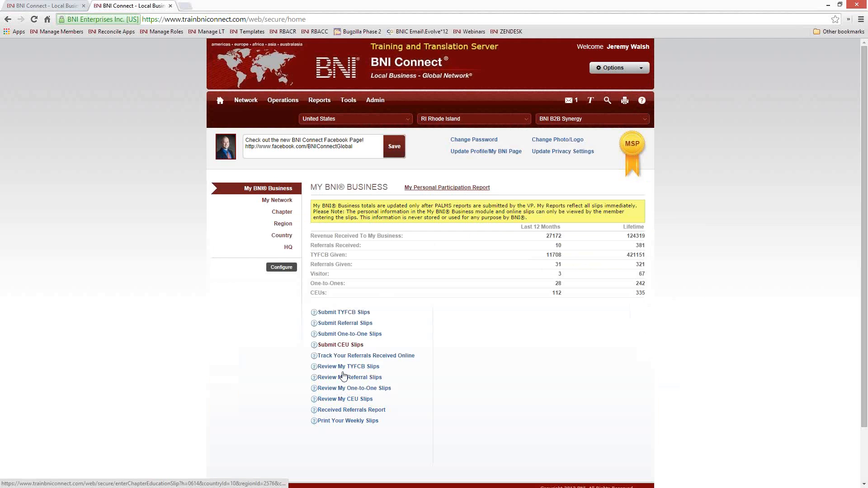
Run the CEU report for 04/15/2014 to 10/15/2014, review it, then close it
left_click(342, 400)
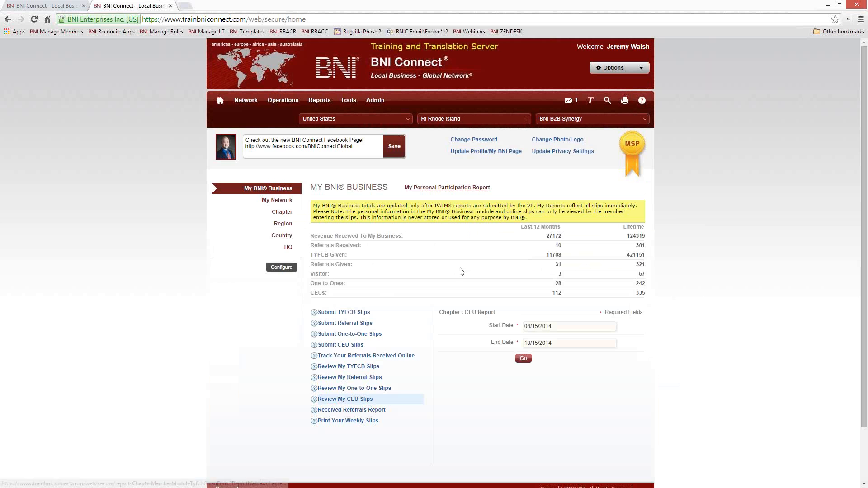
left_click(524, 358)
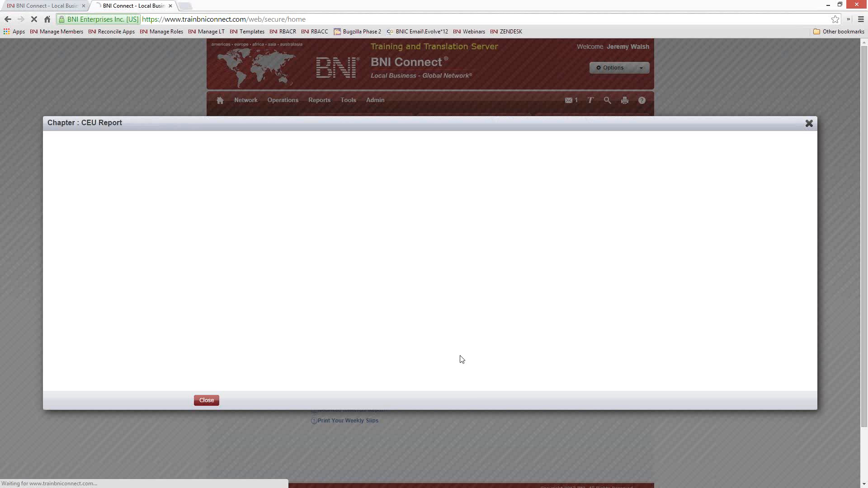
scroll(425, 265, "down", 8)
scroll(425, 266, "up", 10)
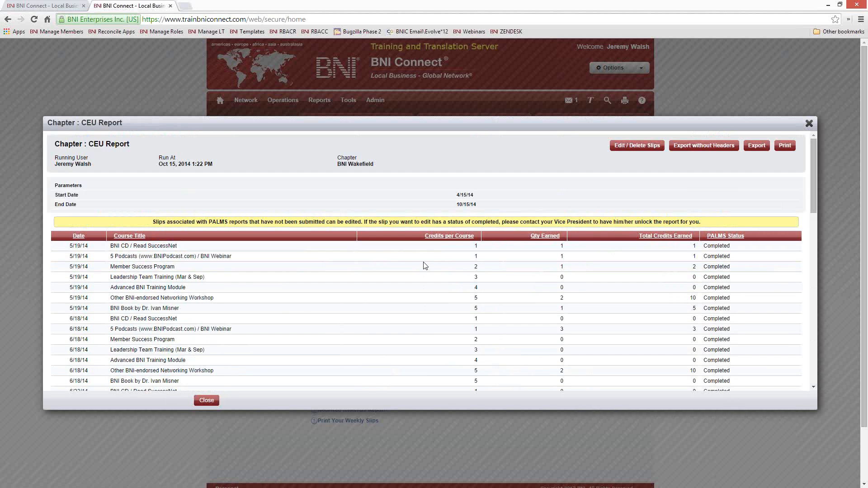
left_click(809, 124)
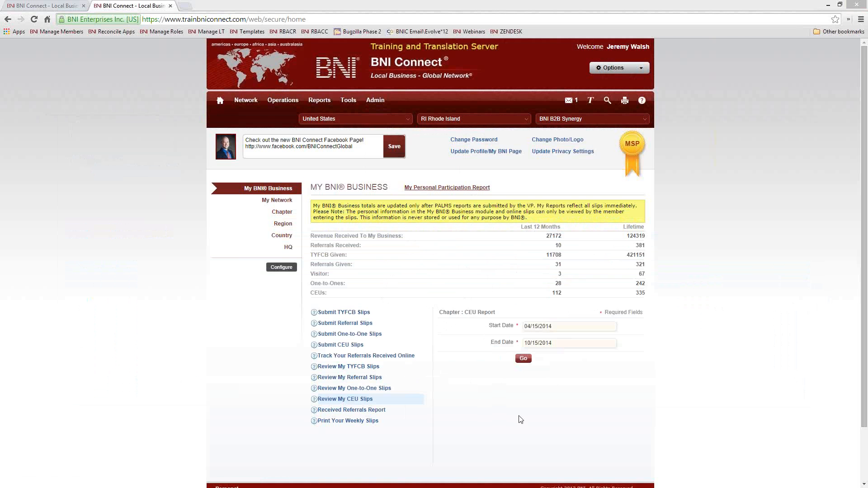
Run the Referral Tracking Report from 4/1/04 to 10/15/14 and review the listed referrals
left_click(346, 413)
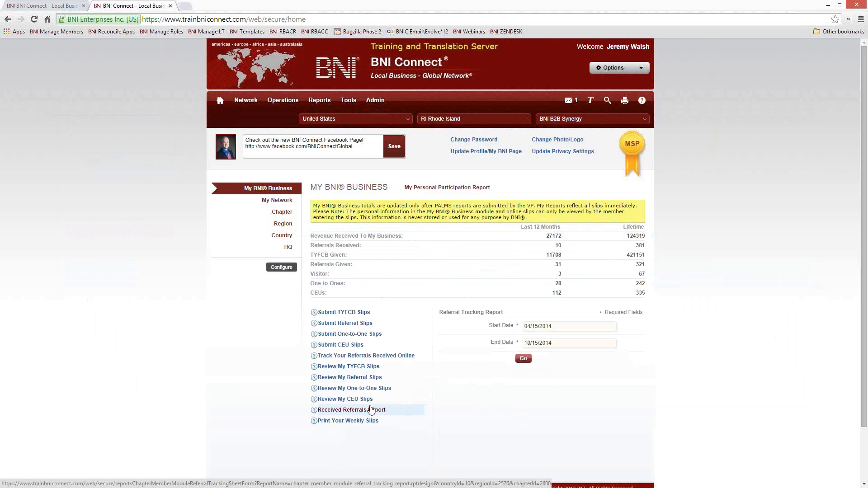
left_click(565, 324)
left_click(580, 338)
left_click(582, 362)
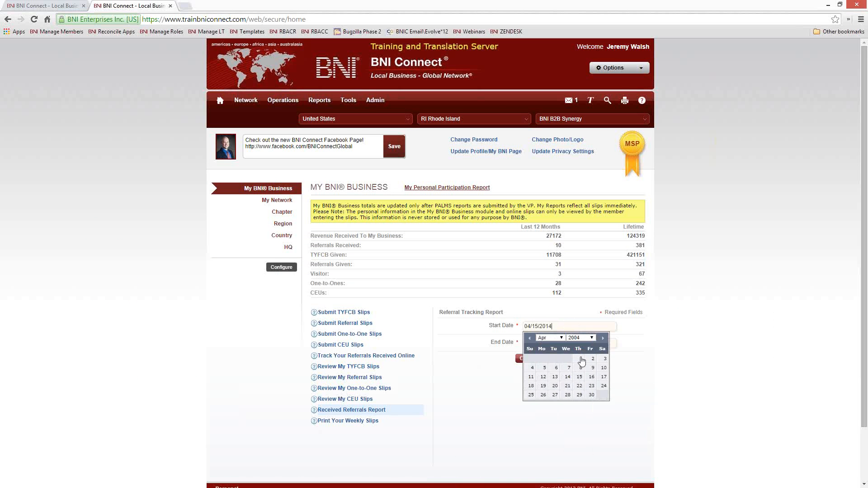
left_click(581, 360)
left_click(522, 359)
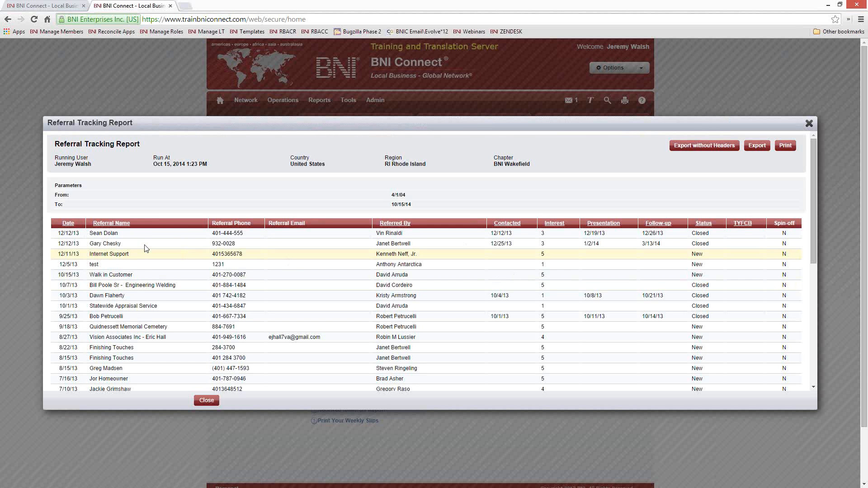
scroll(145, 249, "down", 3)
scroll(145, 248, "up", 3)
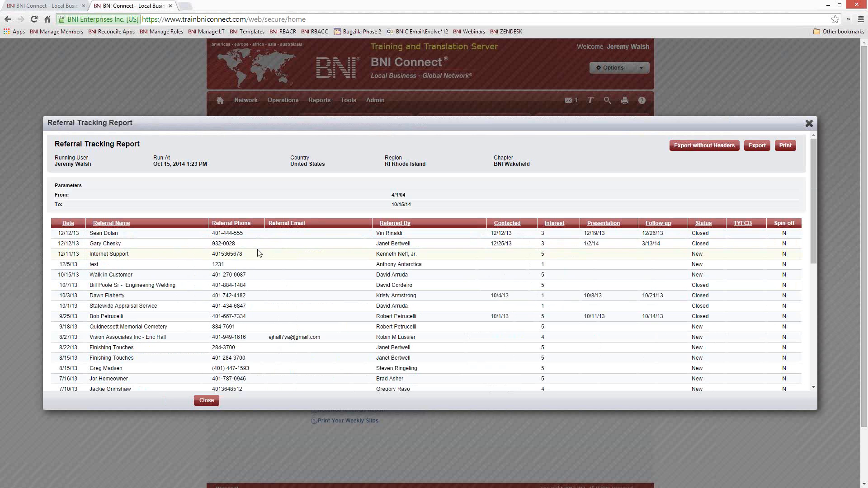
scroll(281, 276, "down", 2)
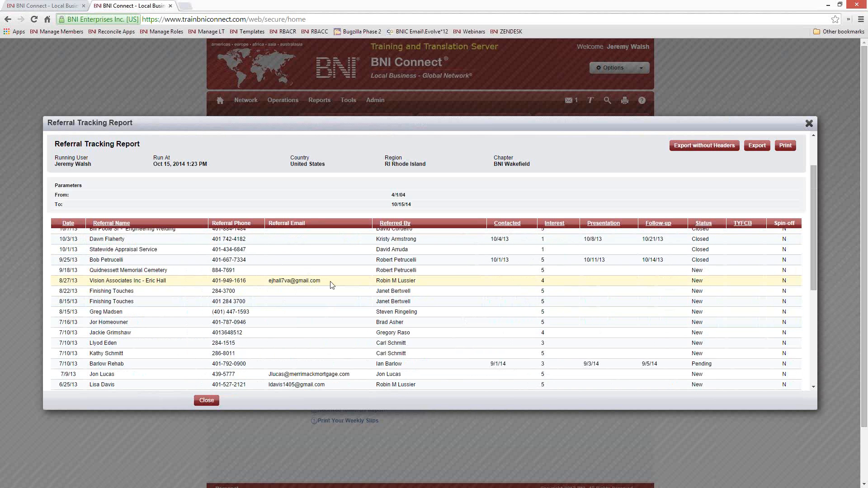
left_click_drag(330, 282, 281, 281)
left_click(386, 288)
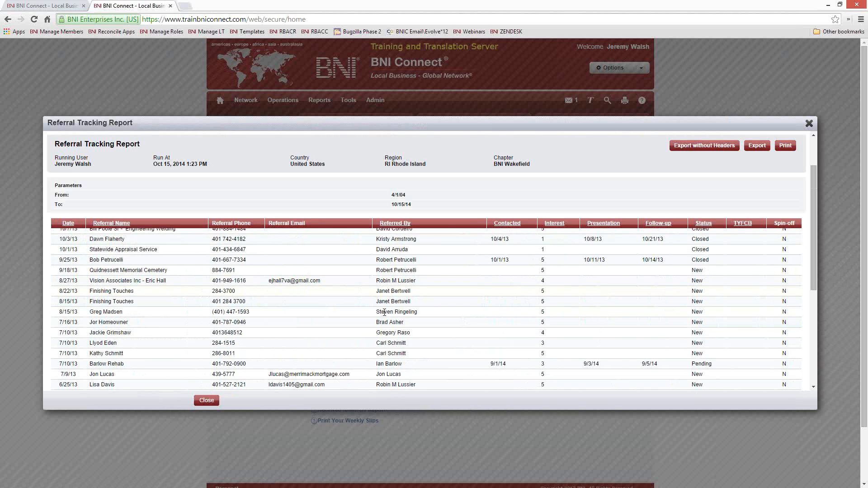
scroll(392, 317, "up", 2)
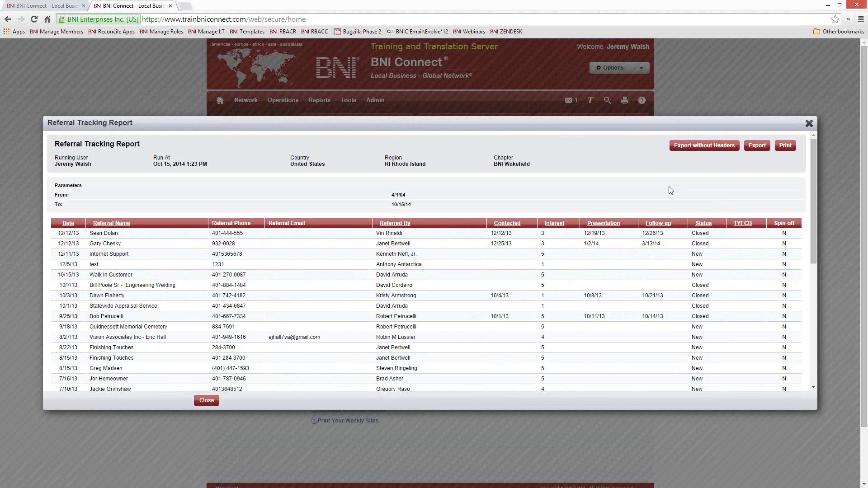
Close the report and open the Track Your Referrals Received Online sheet
left_click(810, 123)
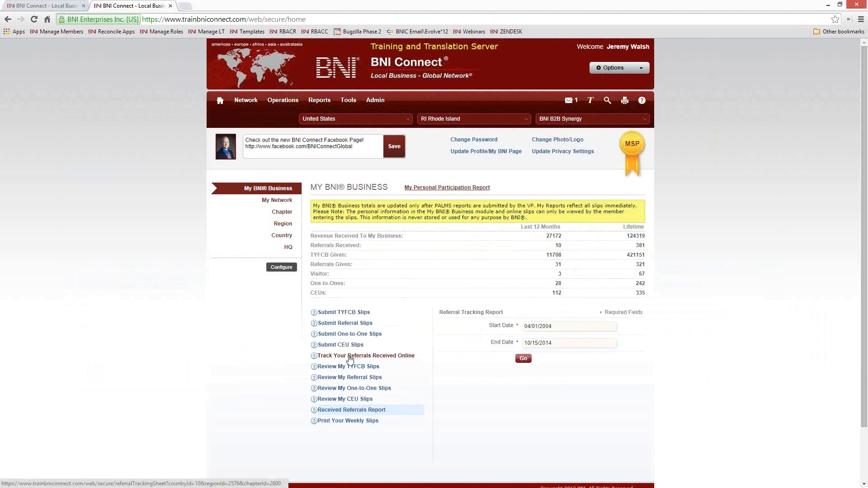
left_click(349, 357)
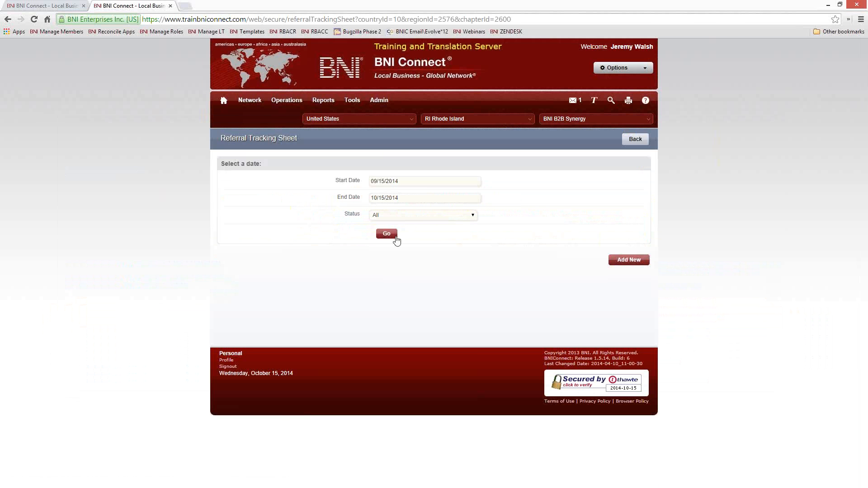
left_click(425, 181)
left_click(427, 192)
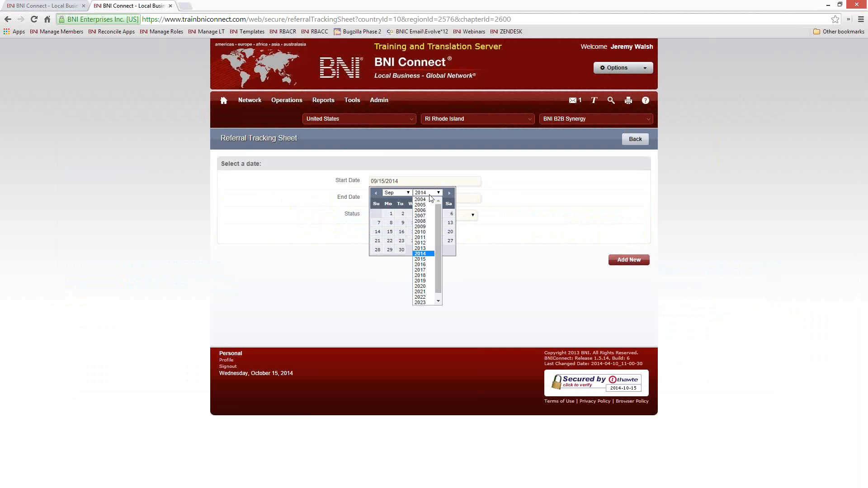
left_click(460, 239)
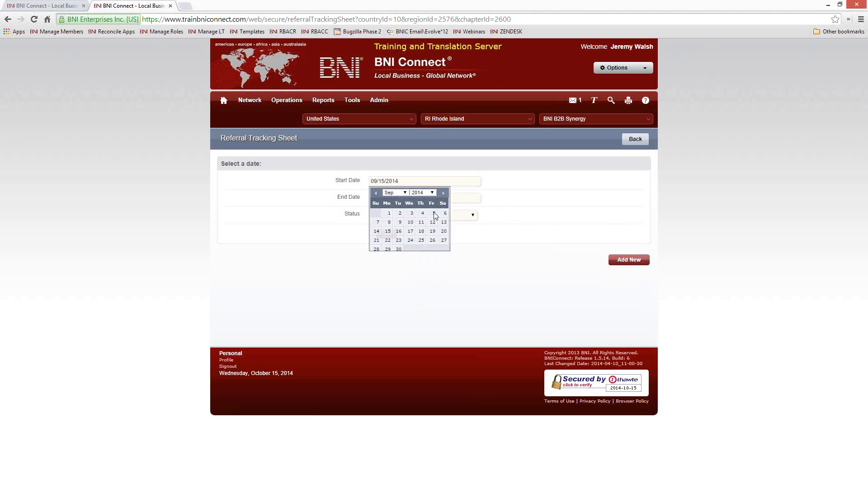
Search referrals with the start date set to July 1, 2014
left_click(421, 181)
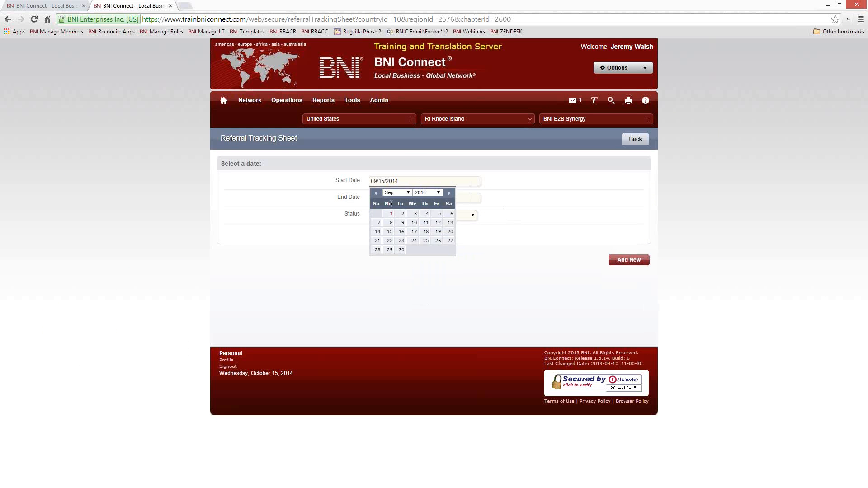
left_click(374, 193)
left_click(374, 194)
left_click(401, 214)
left_click(386, 234)
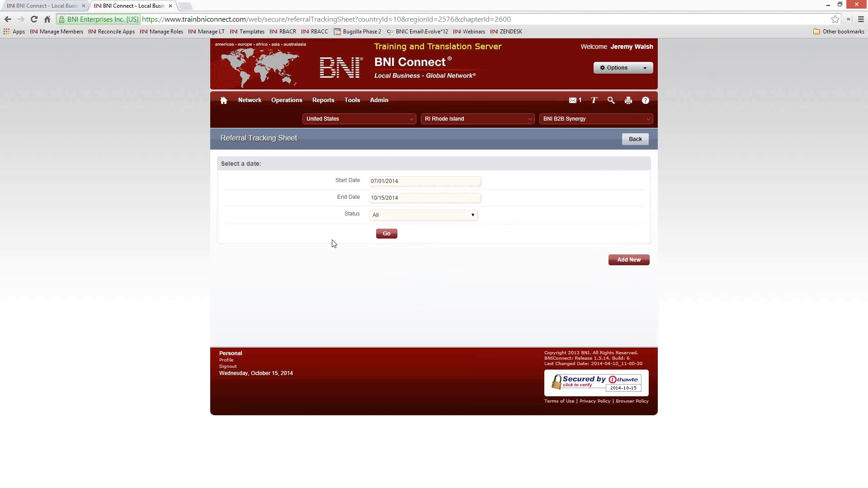
Widen the search to April 1, 2014 through September 1, 2014 and rerun it
left_click(410, 181)
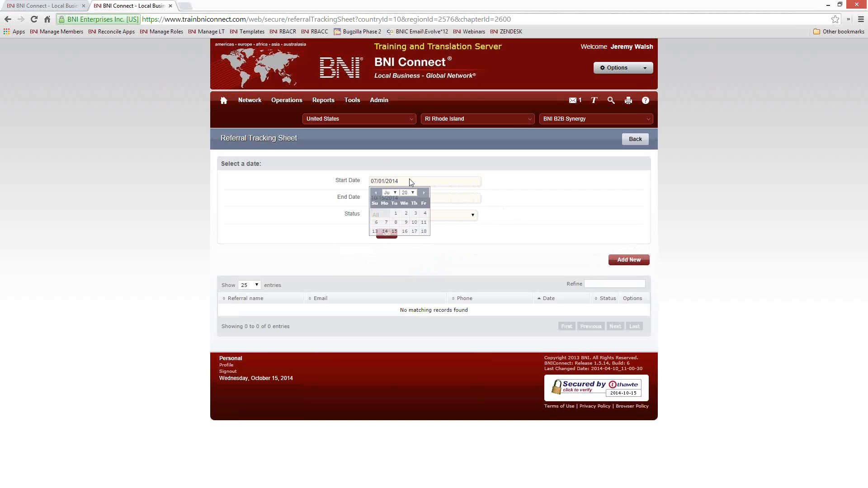
left_click(375, 192)
left_click(375, 193)
left_click(375, 192)
left_click(402, 214)
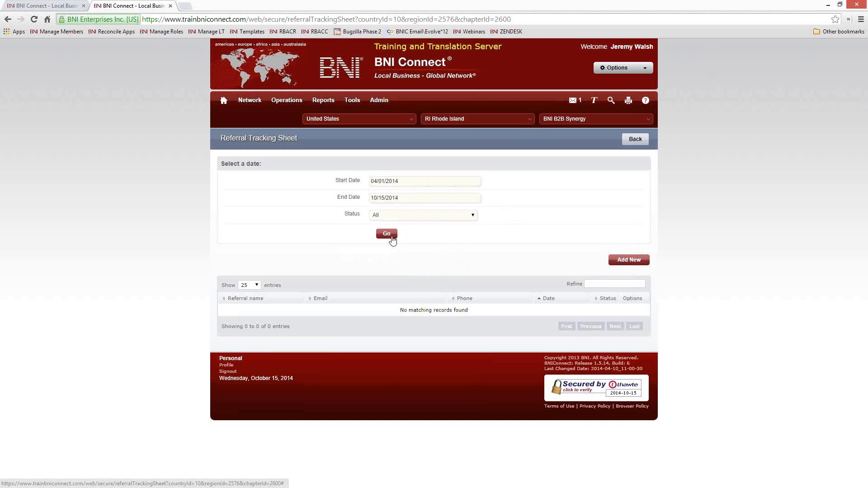
left_click(388, 234)
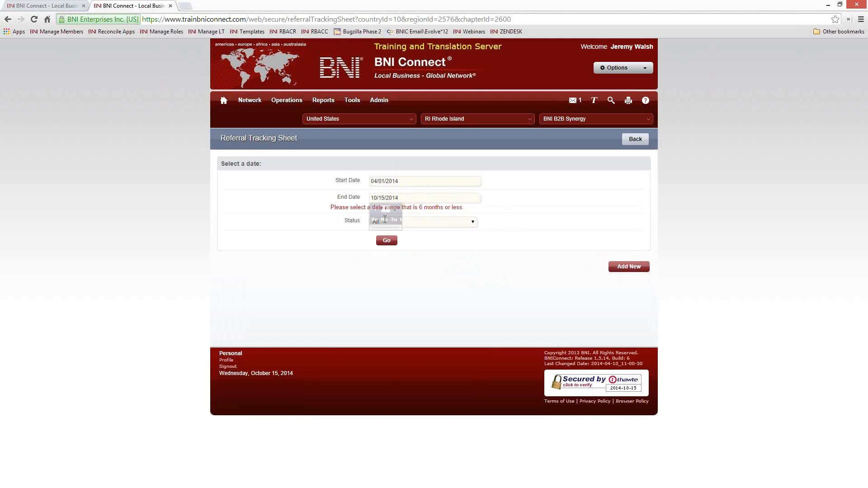
left_click(376, 209)
left_click(388, 229)
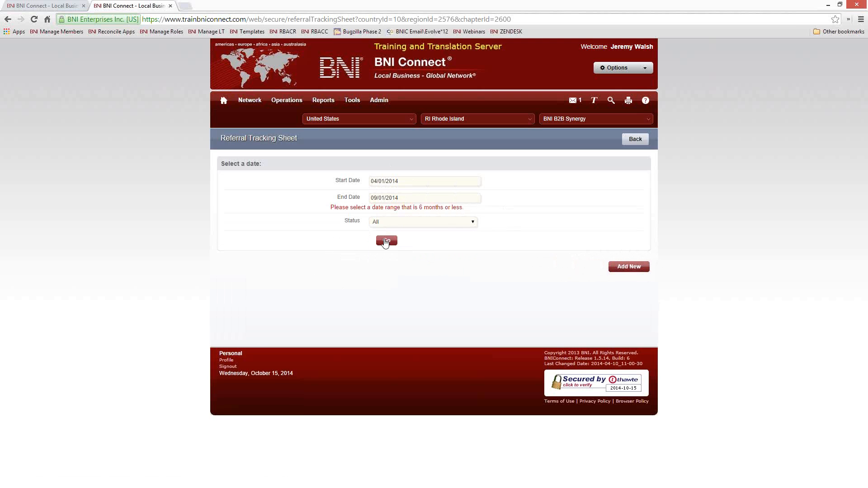
left_click(386, 242)
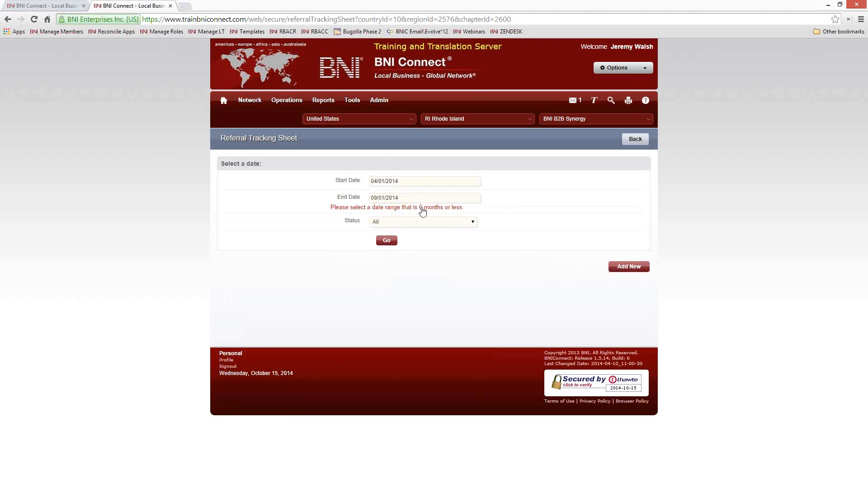
Set the range to 11/01/2013–04/01/2014 and list the referrals
left_click(416, 182)
left_click(376, 193)
left_click(375, 192)
left_click(376, 192)
left_click(375, 192)
left_click(375, 193)
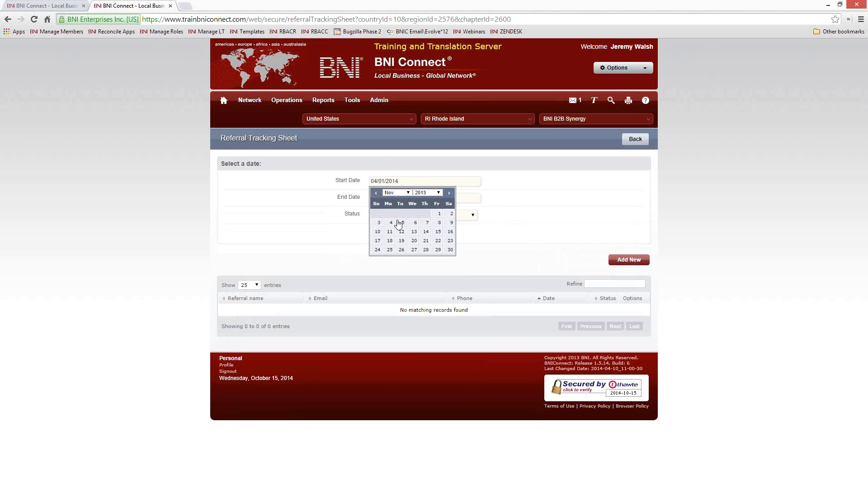
left_click(439, 213)
left_click(407, 199)
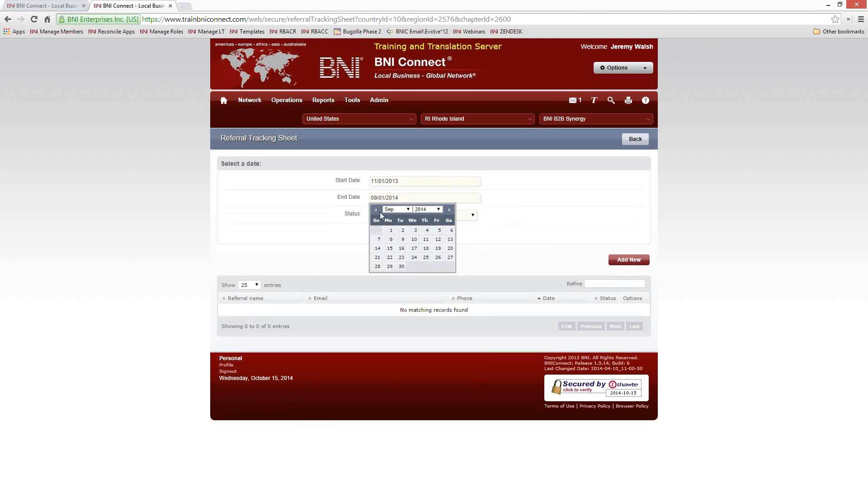
left_click(376, 210)
left_click(375, 210)
left_click(376, 209)
left_click(375, 210)
left_click(375, 210)
left_click(405, 232)
left_click(387, 233)
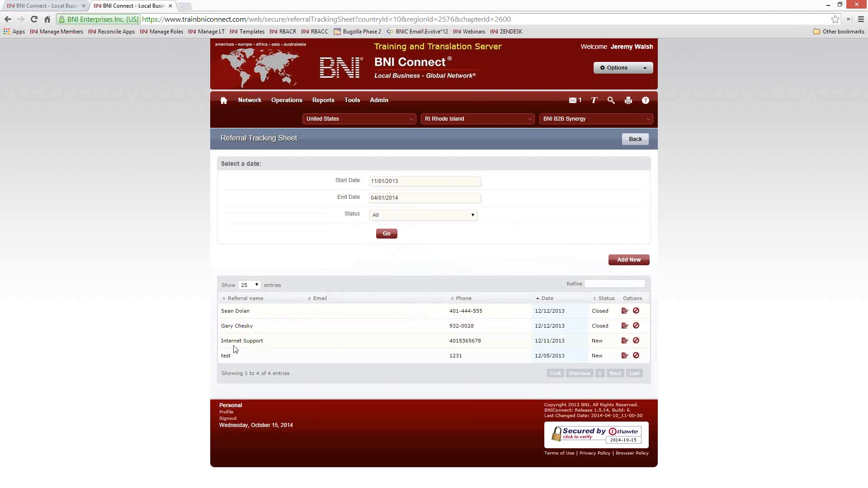
Edit the Internet Support referral: status Closed, Contacted On 09/01/2014
left_click(624, 340)
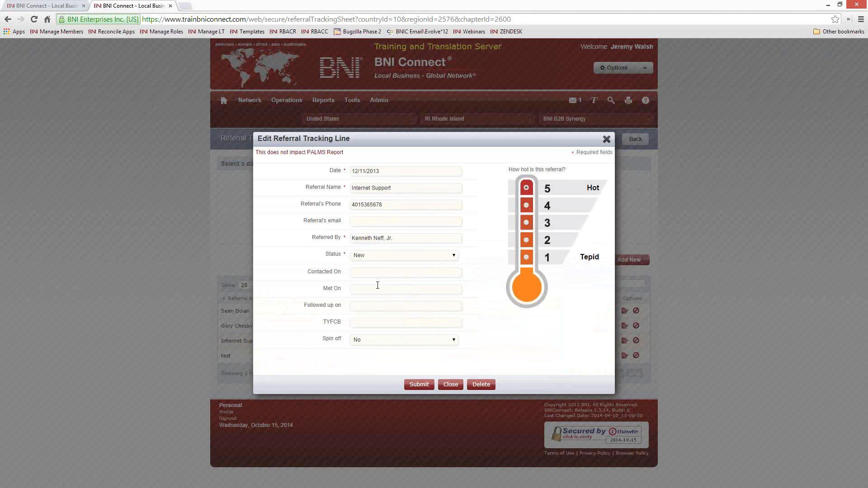
left_click(379, 255)
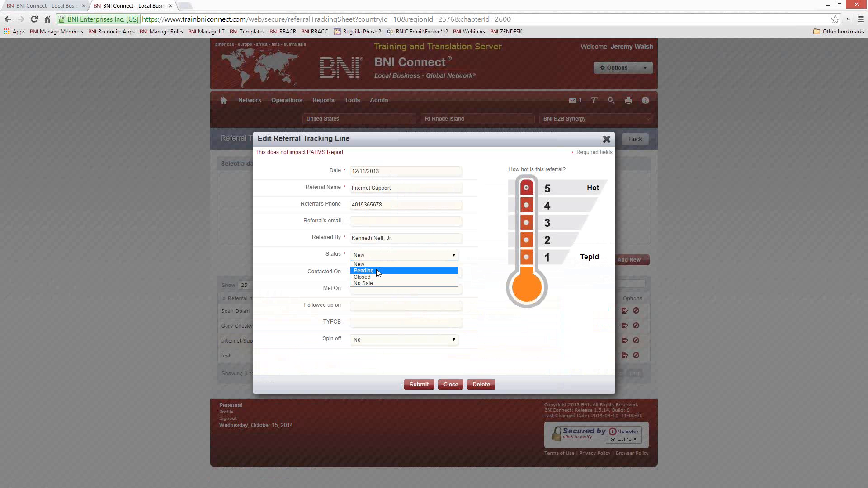
left_click(377, 277)
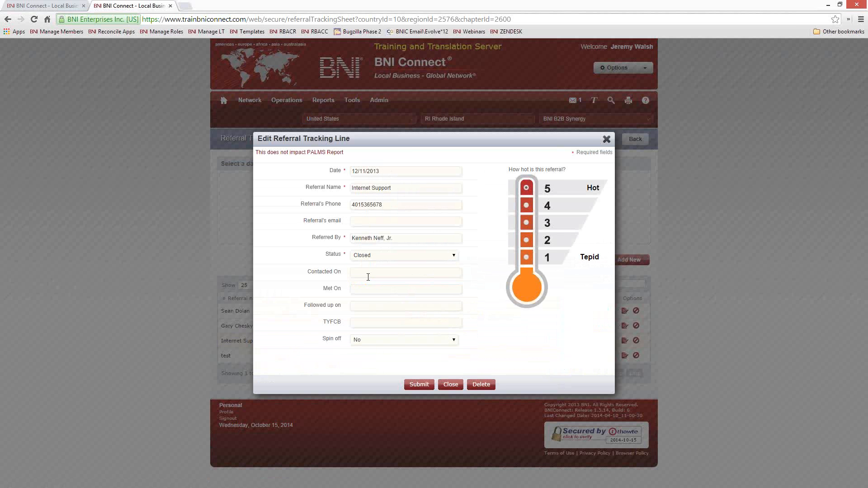
left_click(368, 273)
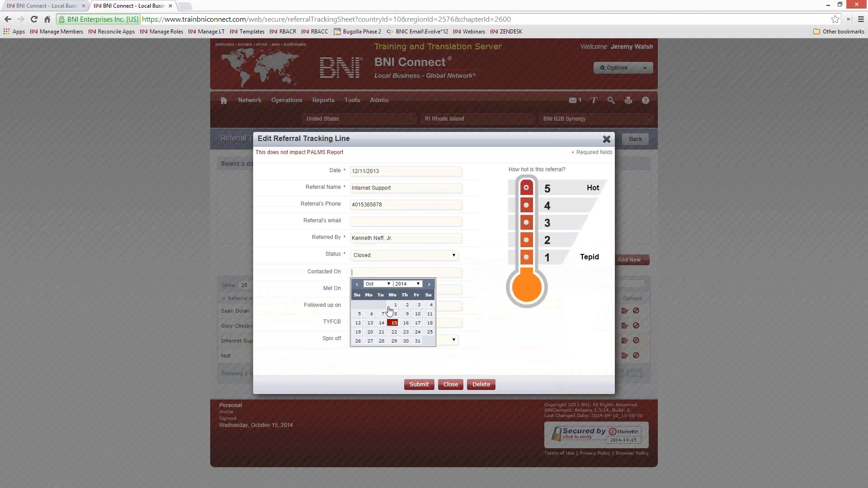
left_click(357, 284)
left_click(370, 305)
Set Met On 09/24/2014 and Followed up on 10/09/2014, submit, then return Home
key("Tab")
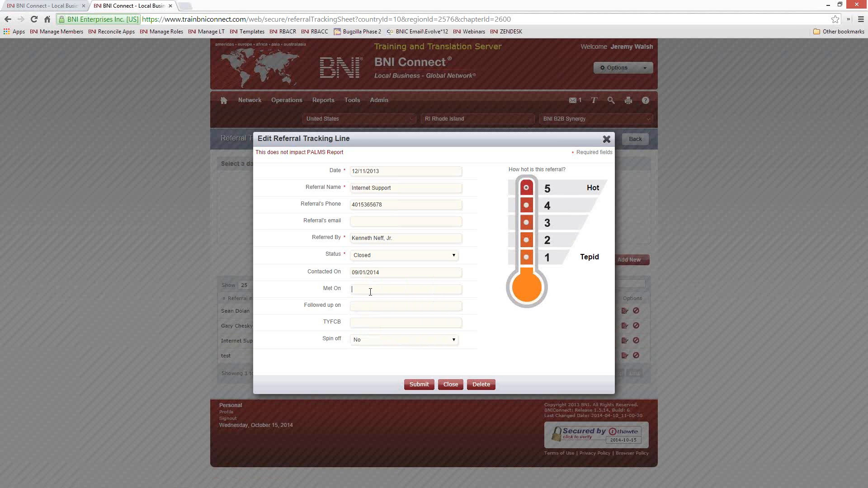
left_click(357, 301)
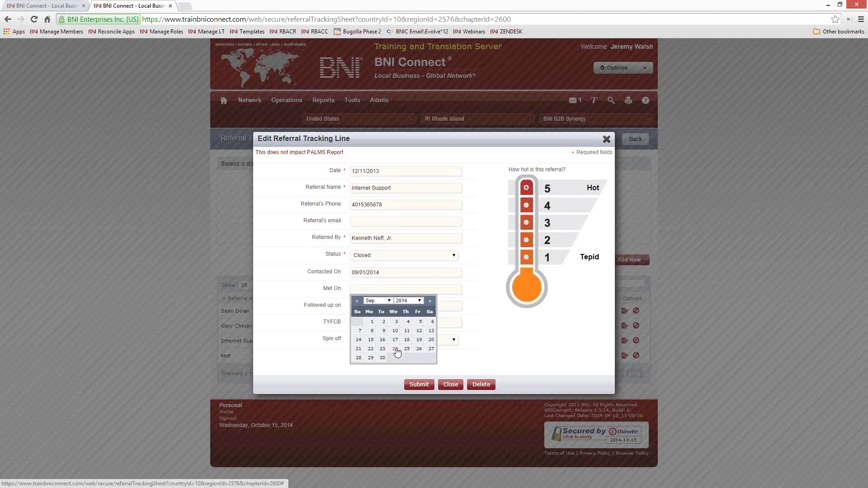
left_click(392, 348)
left_click(389, 306)
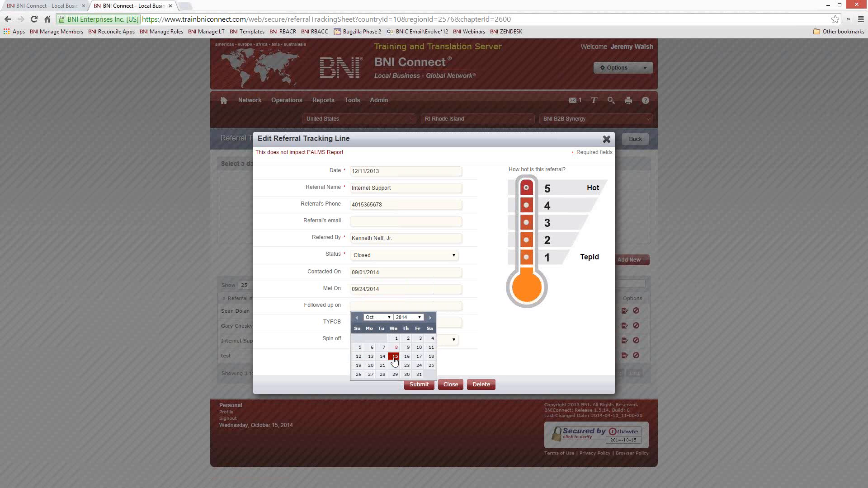
left_click(408, 347)
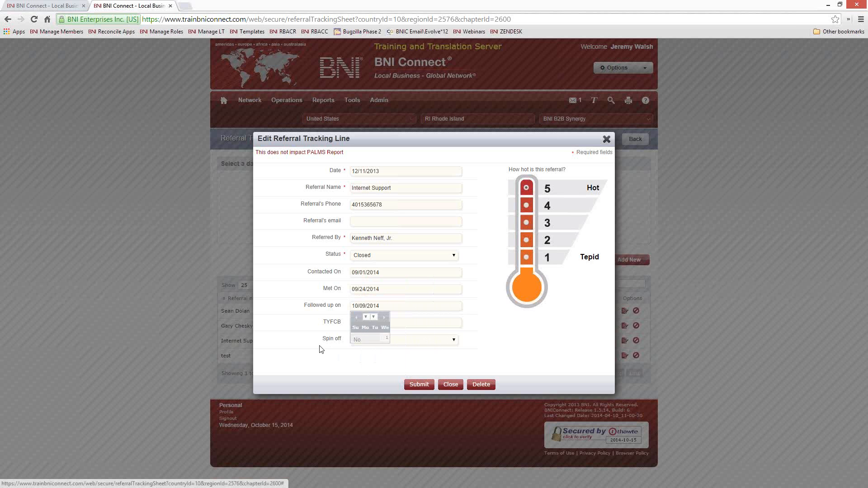
left_click(415, 385)
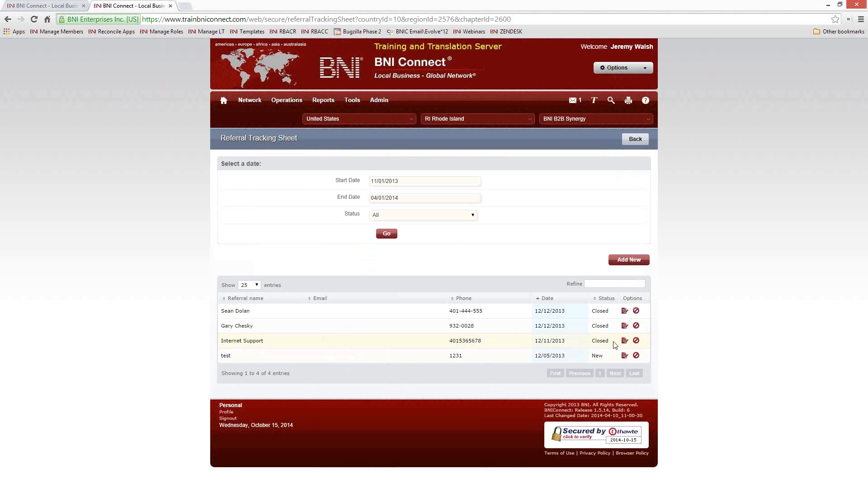
left_click_drag(610, 342, 592, 341)
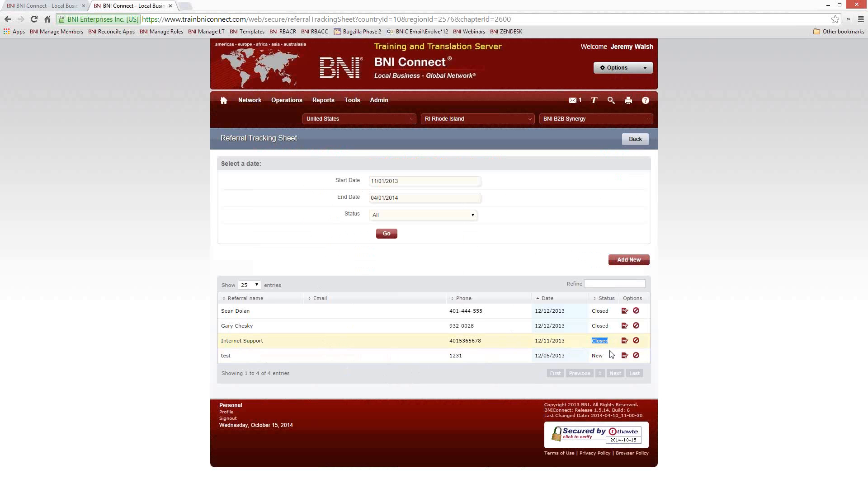
left_click(223, 101)
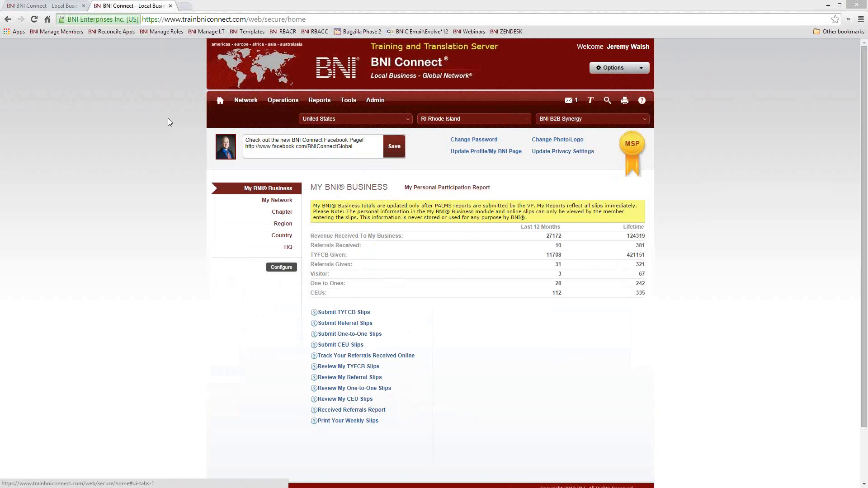
Switch to the other BNI Connect site and set the country to United States
left_click(43, 6)
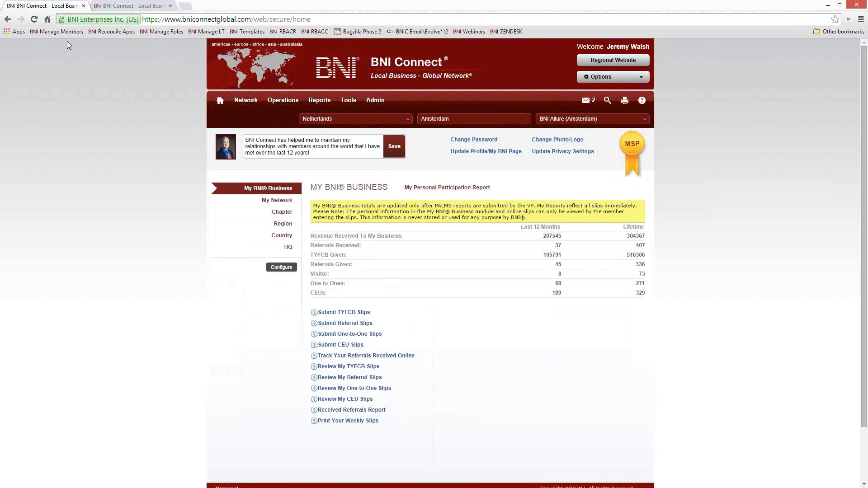
left_click(319, 123)
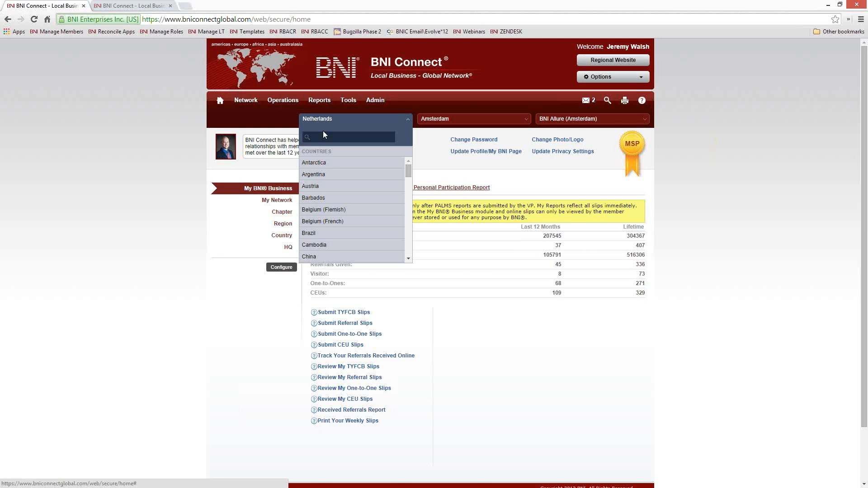
type("state")
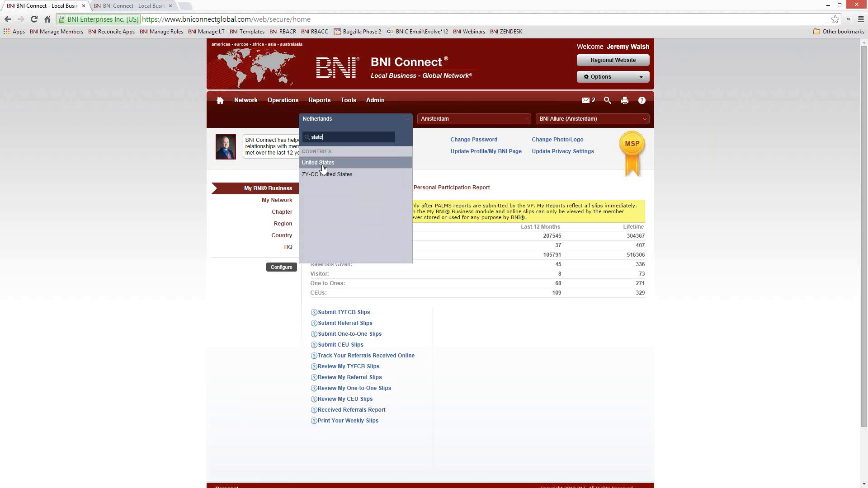
key("Return")
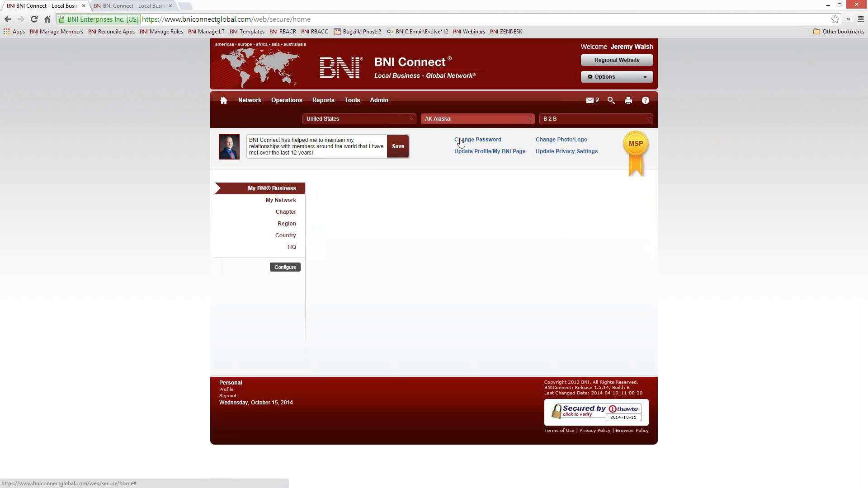
Choose region RI Rhode Island and chapter BNI Wakefield
left_click(451, 118)
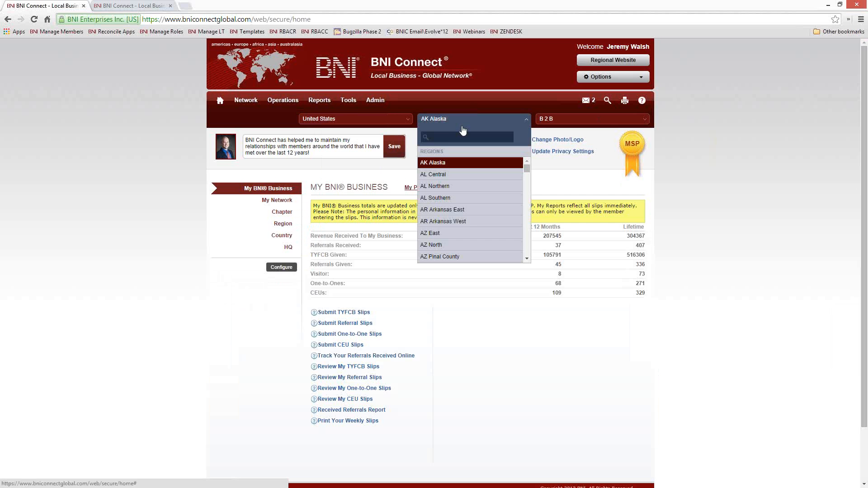
type("rho")
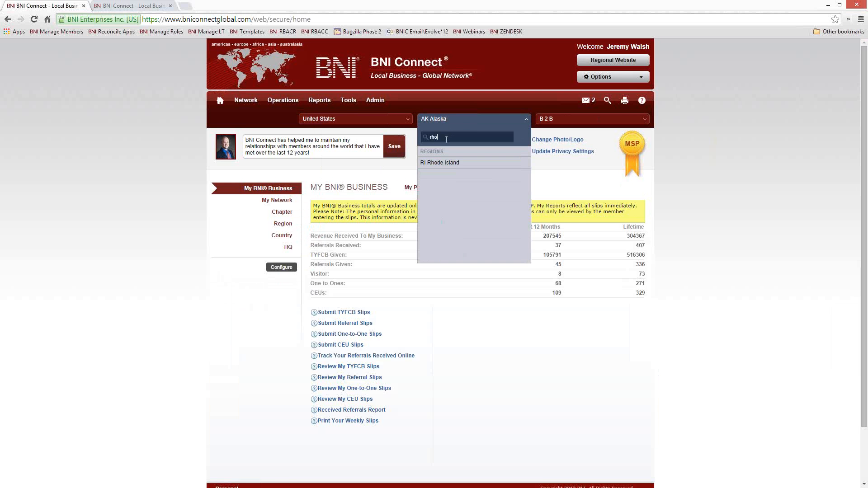
key("Return")
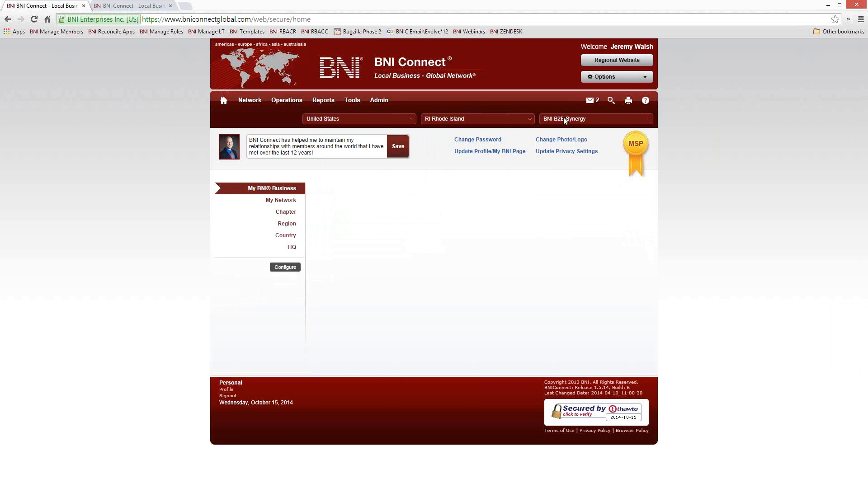
left_click(564, 125)
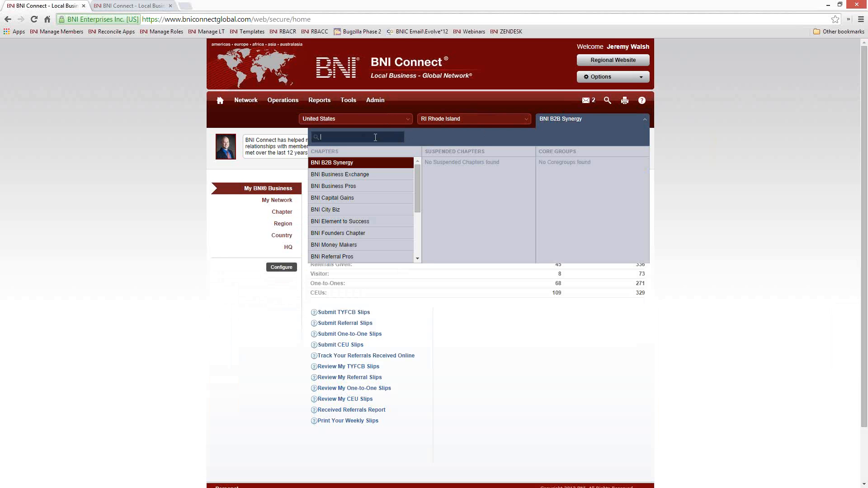
type("wa")
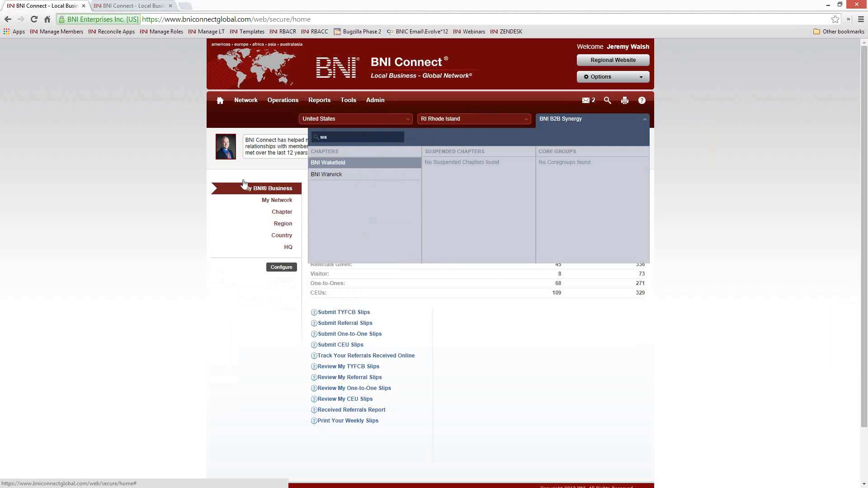
key("Return")
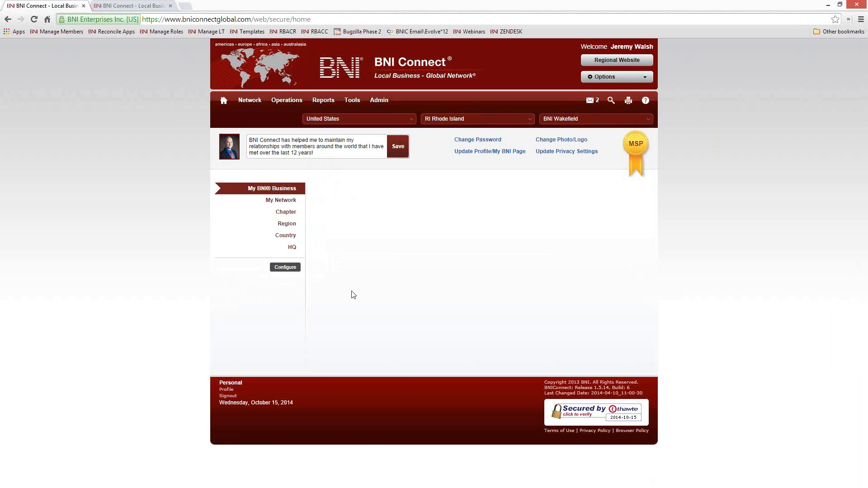
Open the chapter's Meeting Management > Enter PALMS page past the visitor review
mouse_move(287, 101)
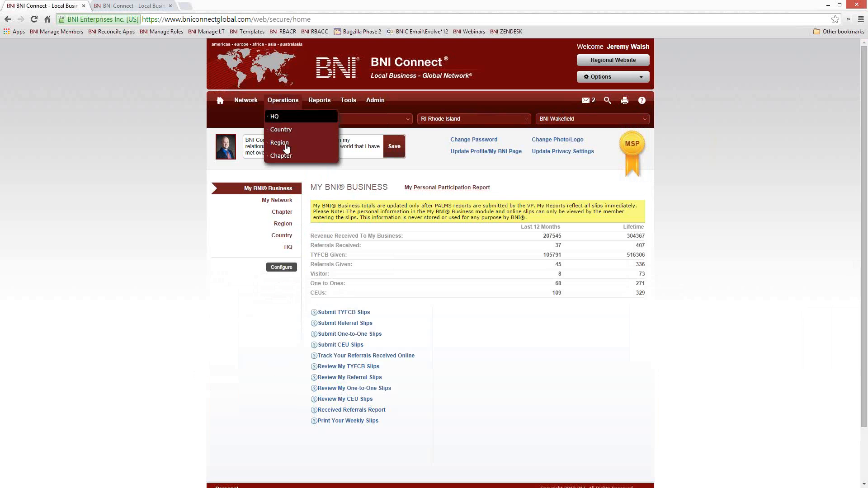
left_click(280, 157)
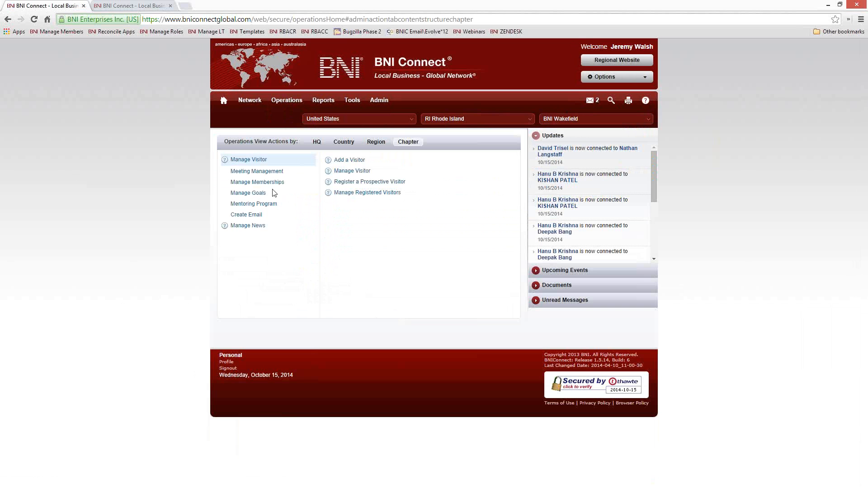
left_click(266, 172)
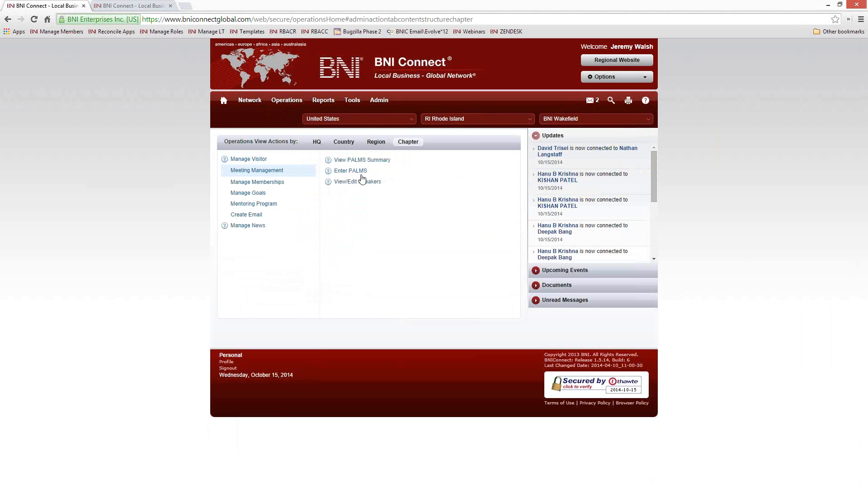
left_click(357, 171)
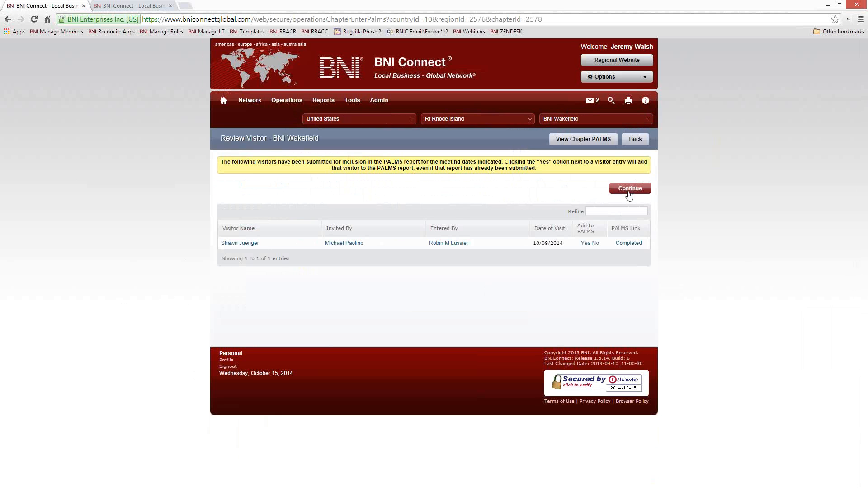
left_click(629, 190)
Set the PALMS meeting date to 10/16/2014 and review members' slip counts
left_click(326, 170)
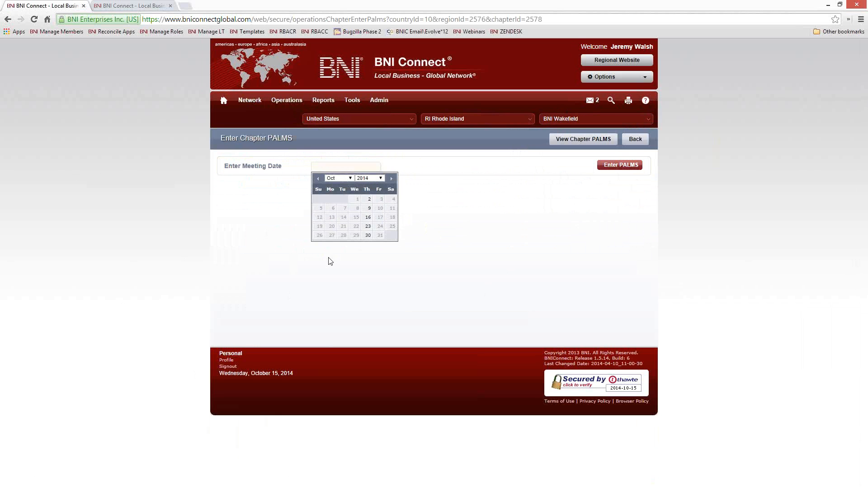
left_click(369, 221)
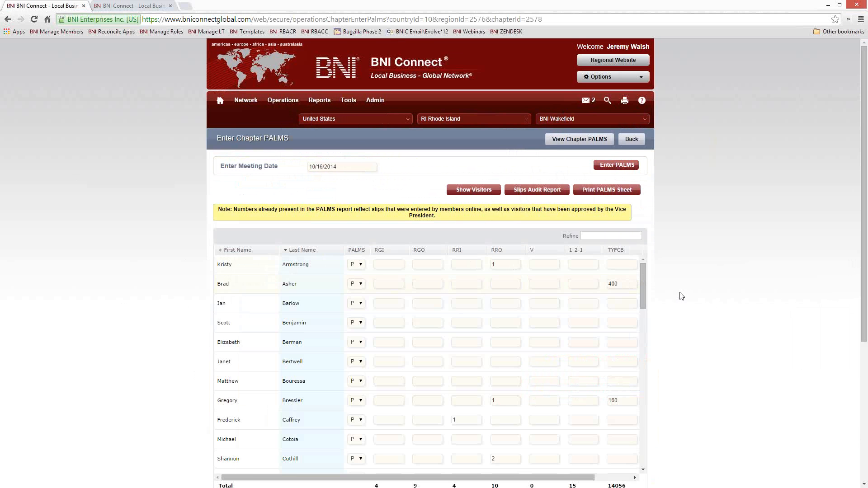
left_click_drag(646, 292, 651, 457)
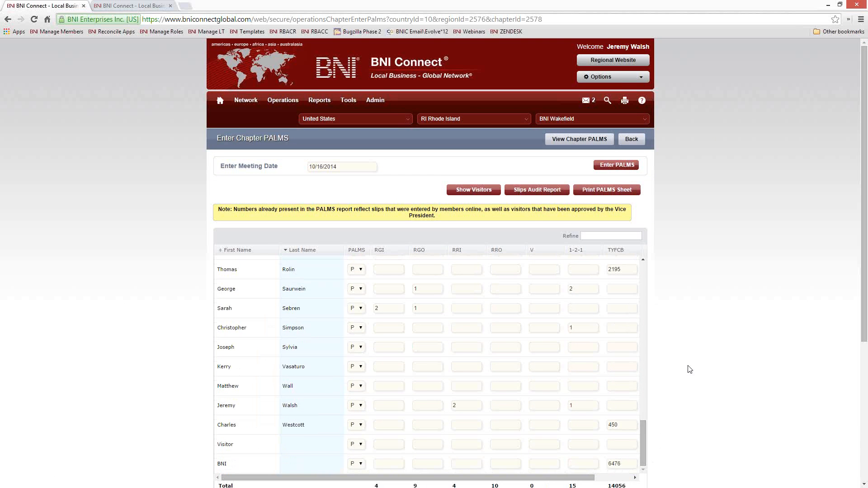
scroll(692, 362, "down", 2)
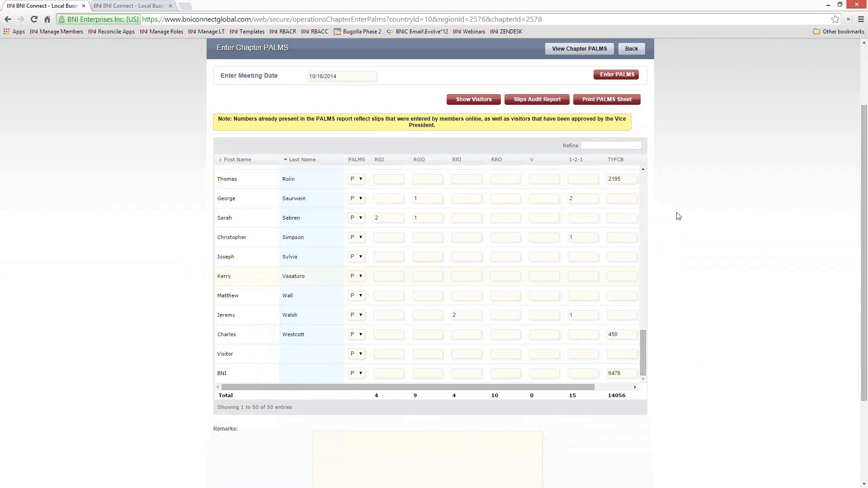
scroll(688, 203, "up", 2)
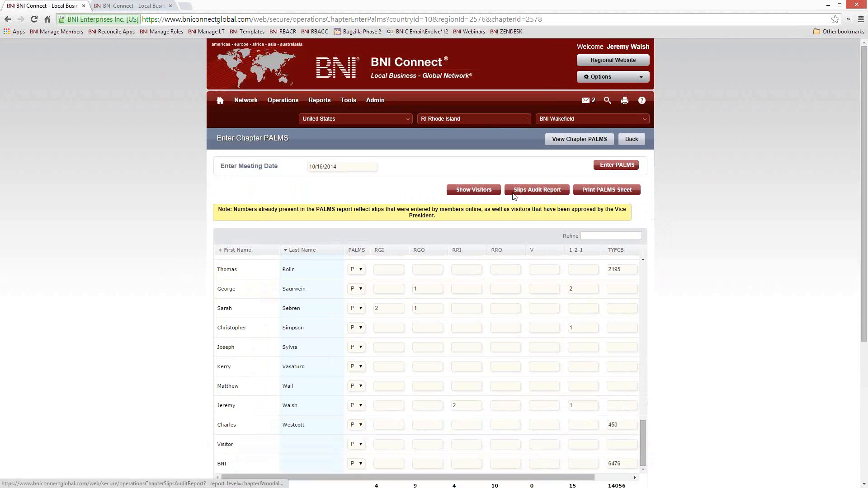
left_click(514, 192)
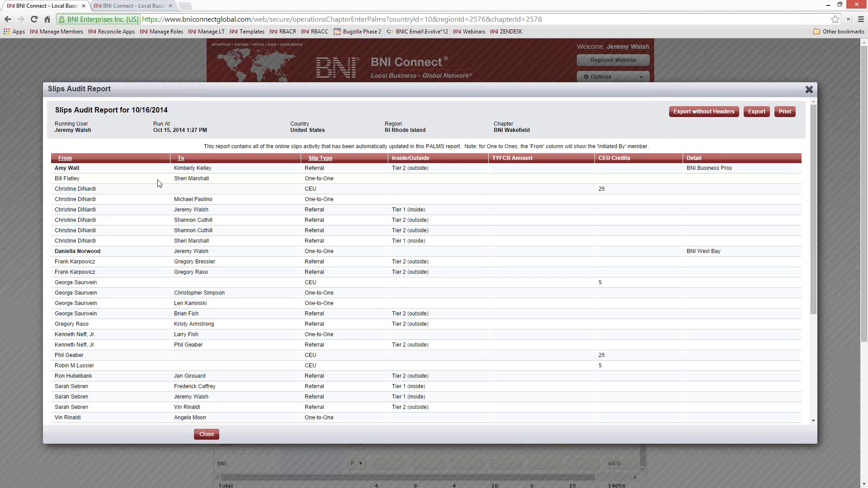
scroll(422, 264, "down", 5)
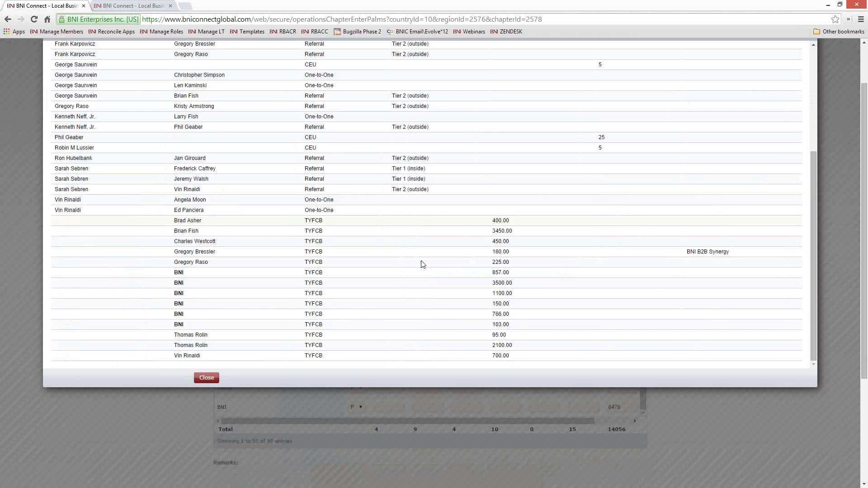
scroll(423, 264, "up", 6)
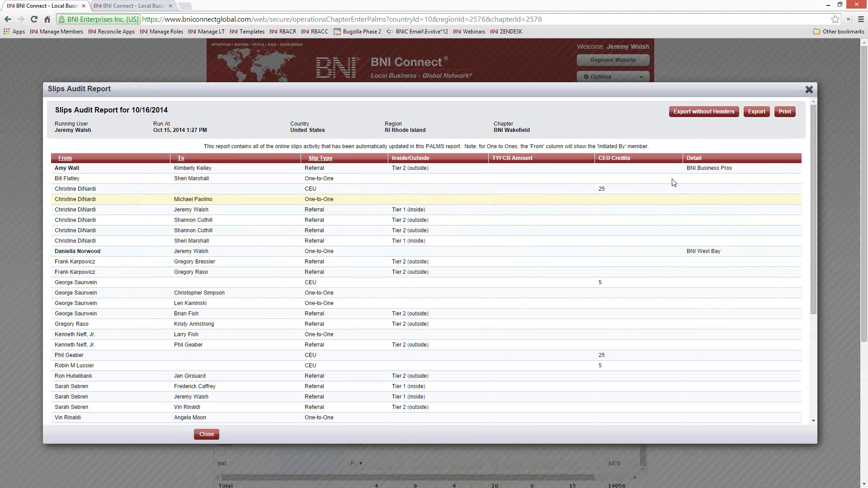
left_click(809, 90)
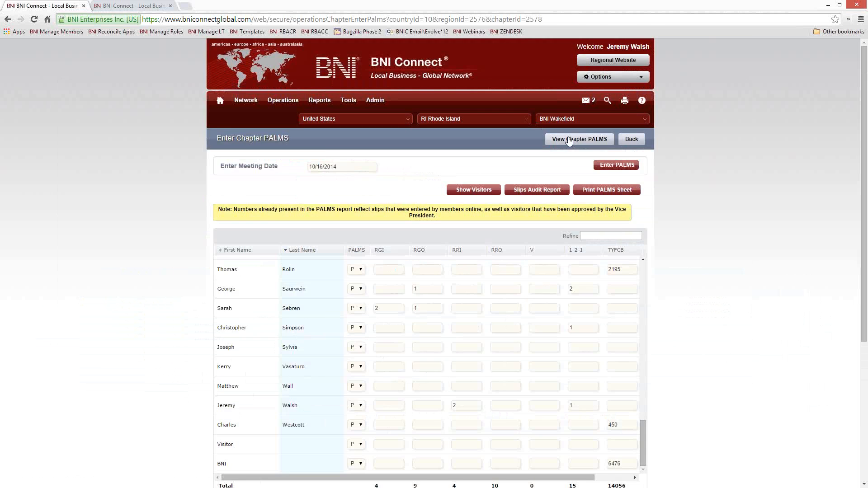
Switch to the second browser tab showing the trainbniconnect home page
left_click(117, 6)
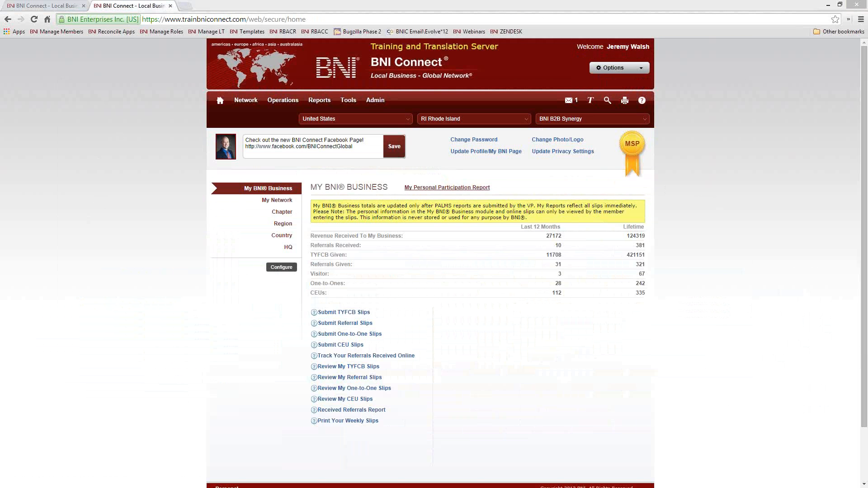
left_click(346, 345)
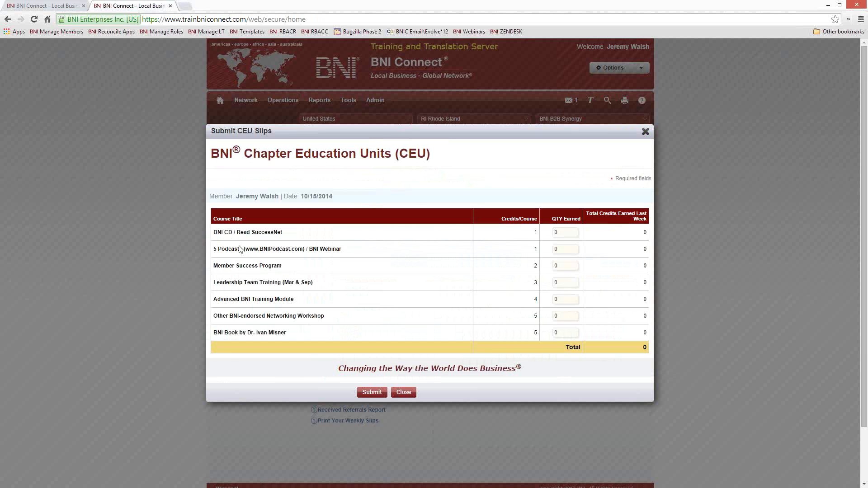
left_click_drag(239, 250, 213, 249)
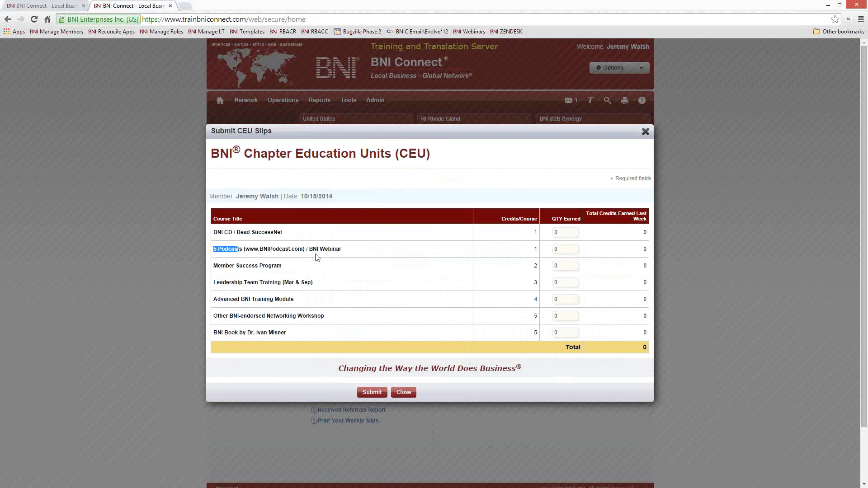
left_click(345, 251)
left_click(575, 252)
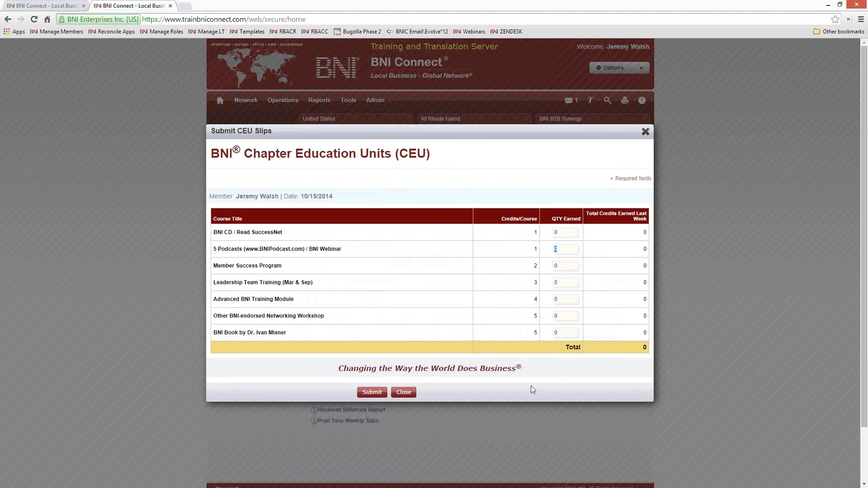
left_click(646, 132)
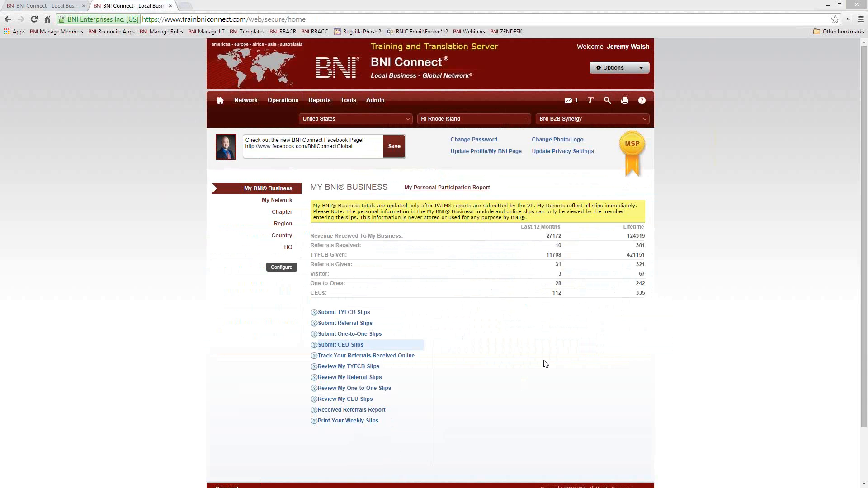
Generate the 10/08/2014–10/15/2014 weekly activity sheet, cancel printing, and close it
left_click(349, 422)
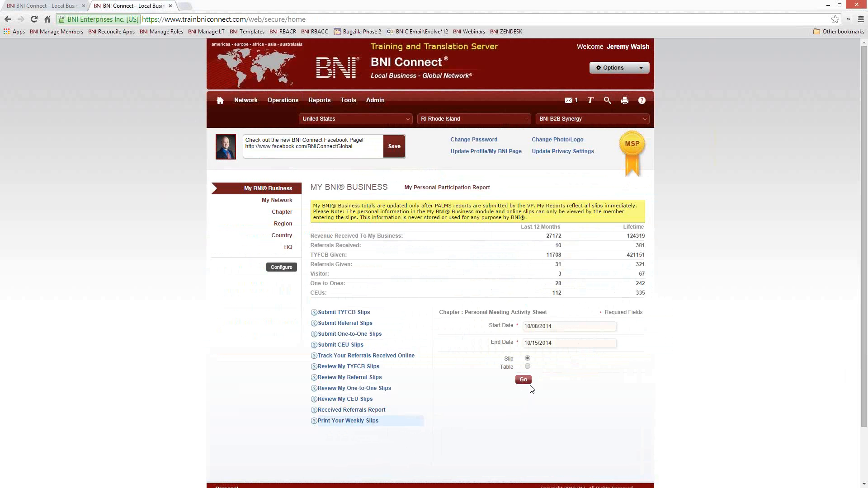
left_click(523, 380)
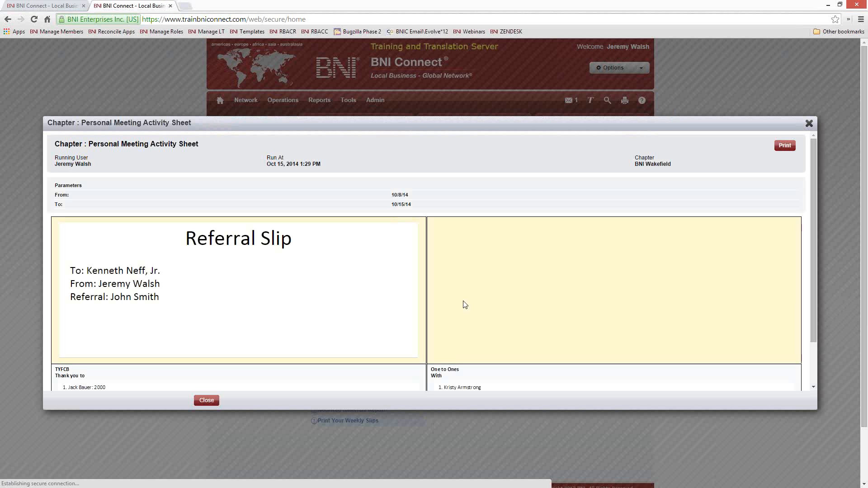
left_click(785, 146)
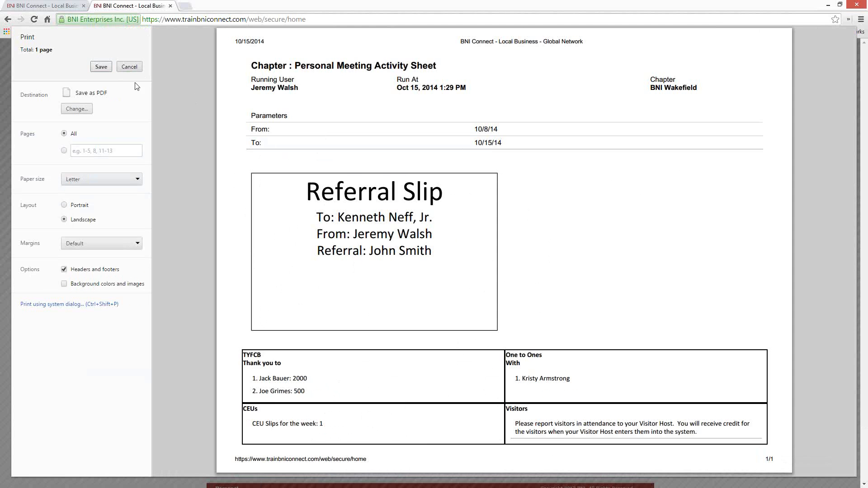
left_click(129, 67)
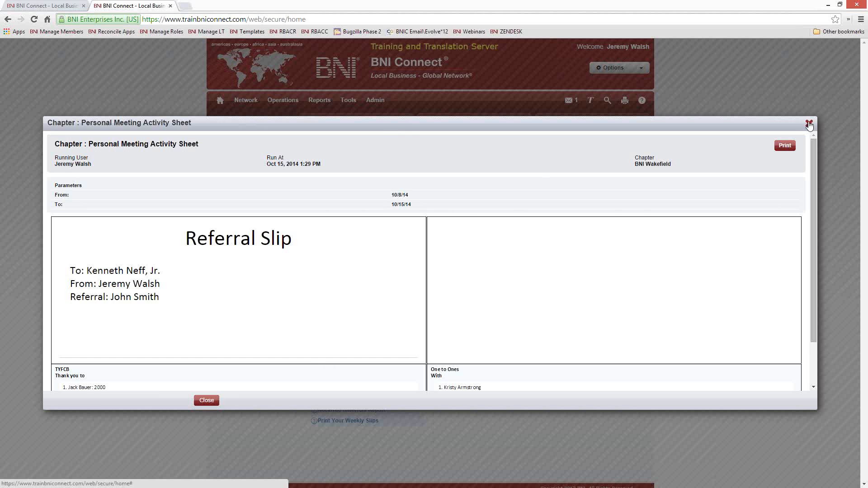
left_click(809, 124)
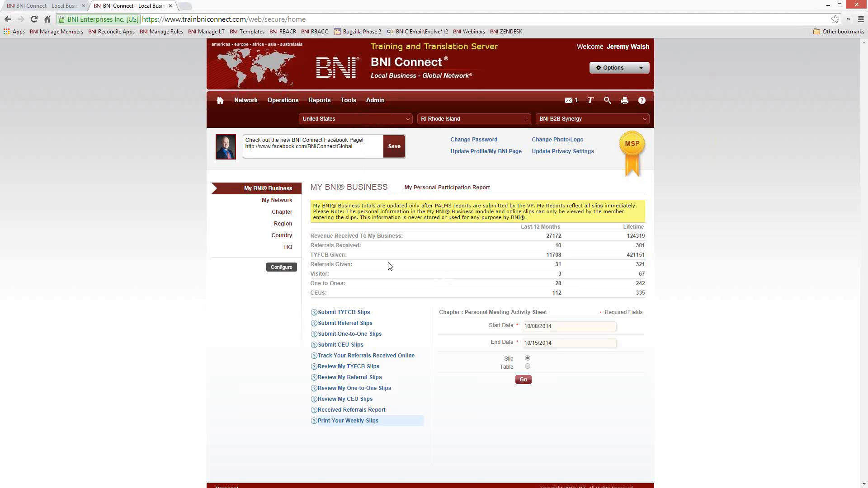
Highlight the Revenue Received label, then pick 2004 as the Start Date year
left_click_drag(406, 237, 311, 237)
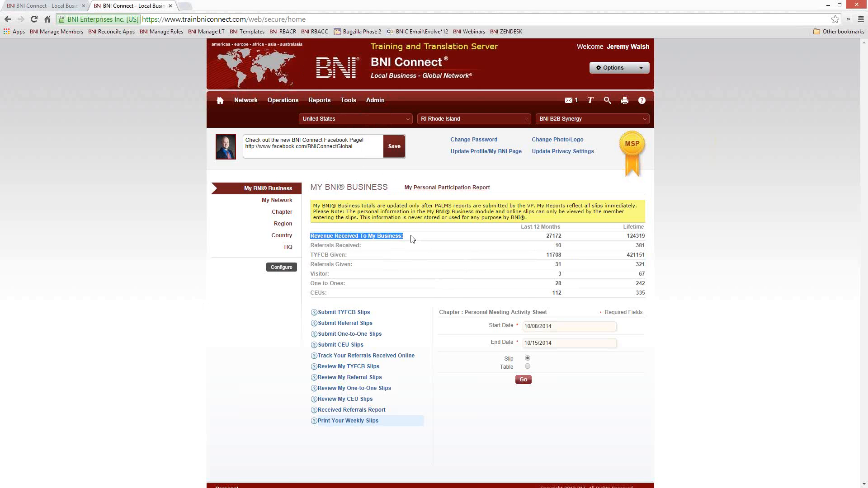
left_click(406, 401)
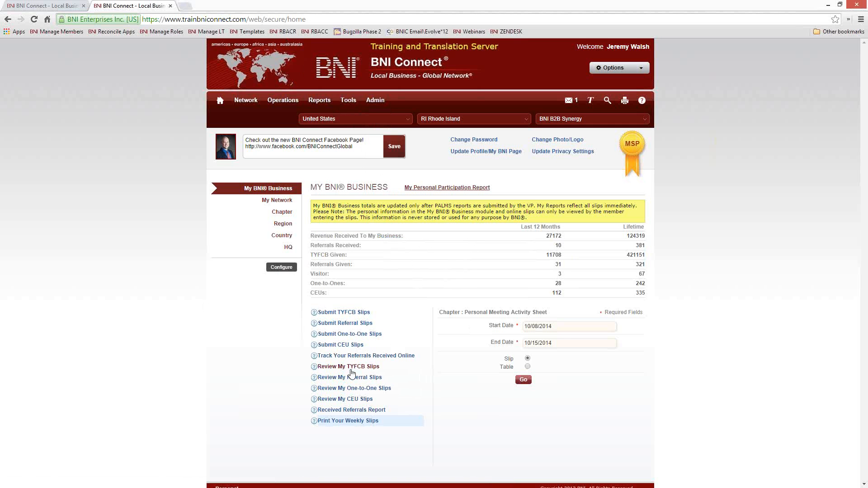
left_click(582, 328)
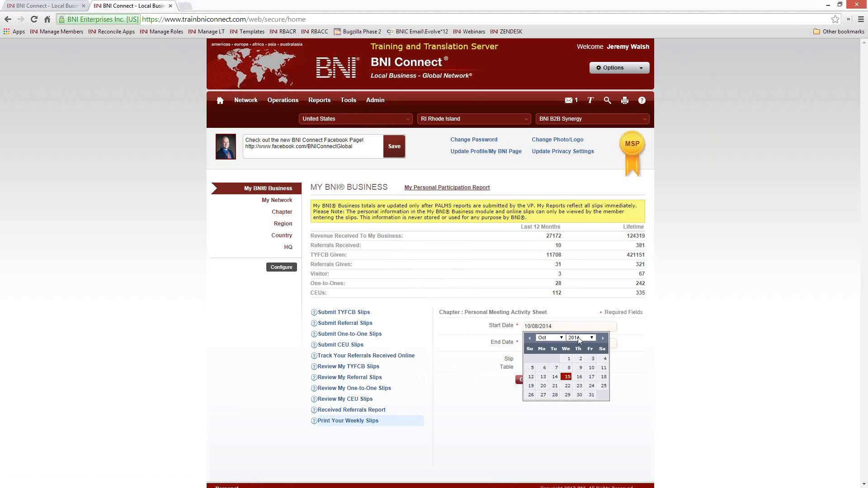
left_click(580, 338)
left_click(577, 399)
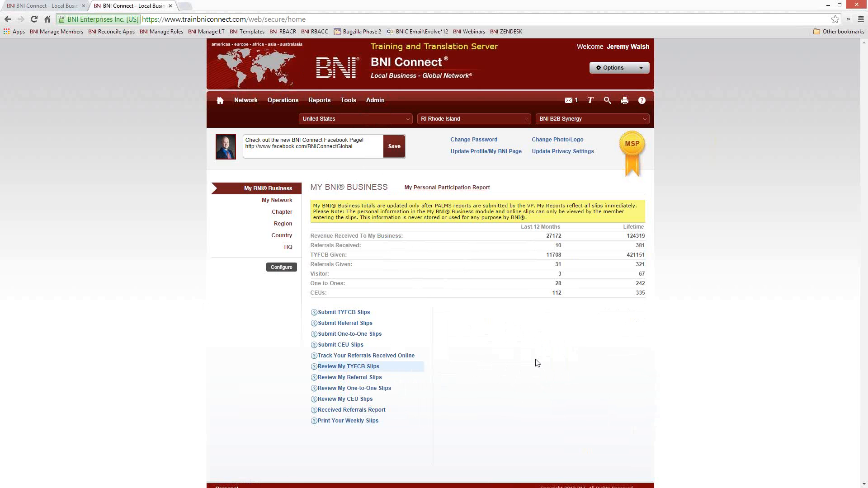
Run the TYFCB Given report with a start date of 04/01/2004
left_click(364, 367)
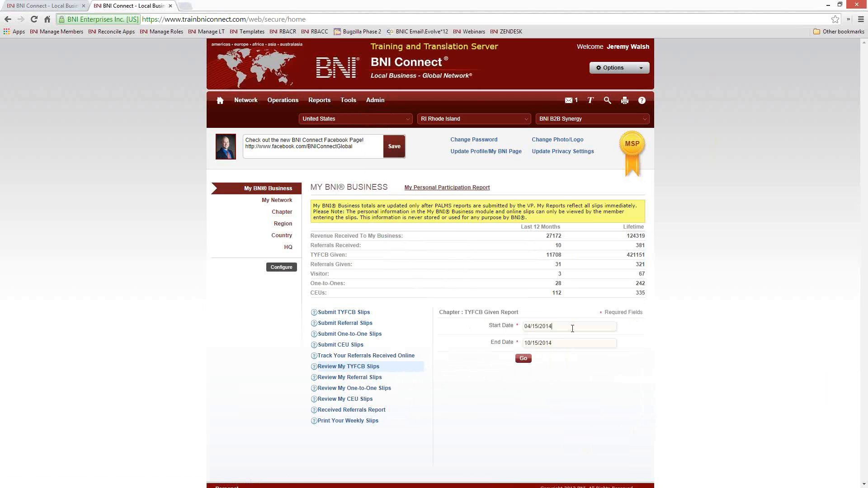
left_click(573, 329)
left_click(581, 338)
left_click(575, 346)
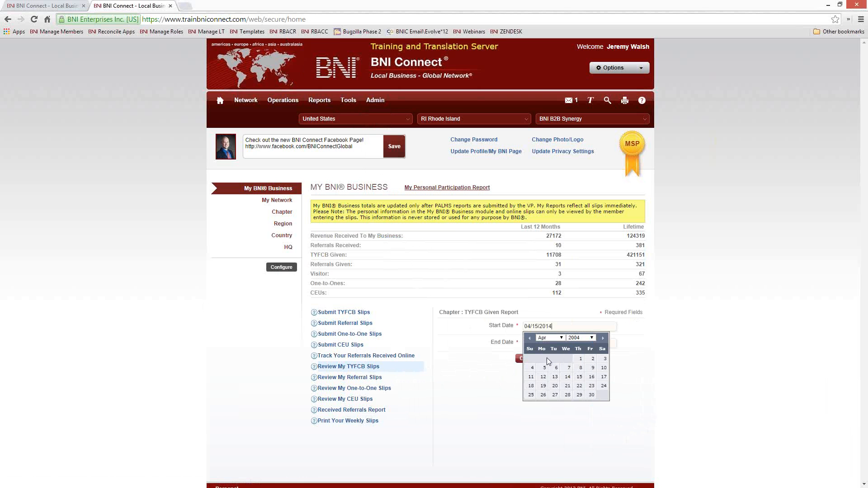
left_click(581, 363)
left_click(522, 359)
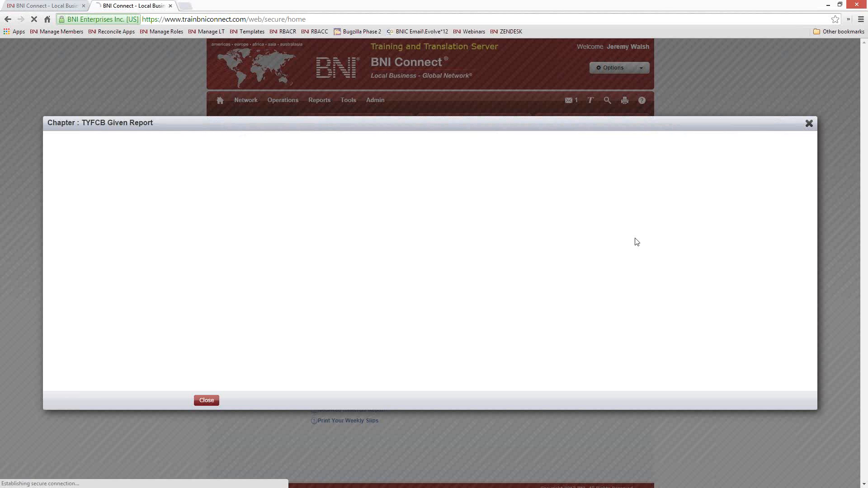
Scroll through the report's total, then close it and return to My BNI Business
scroll(300, 316, "down", 10)
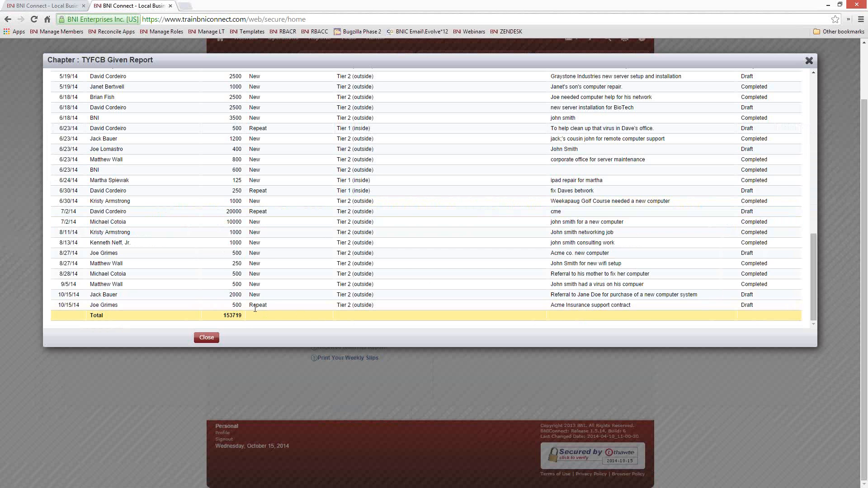
scroll(255, 307, "up", 1)
scroll(256, 304, "down", 1)
left_click(809, 61)
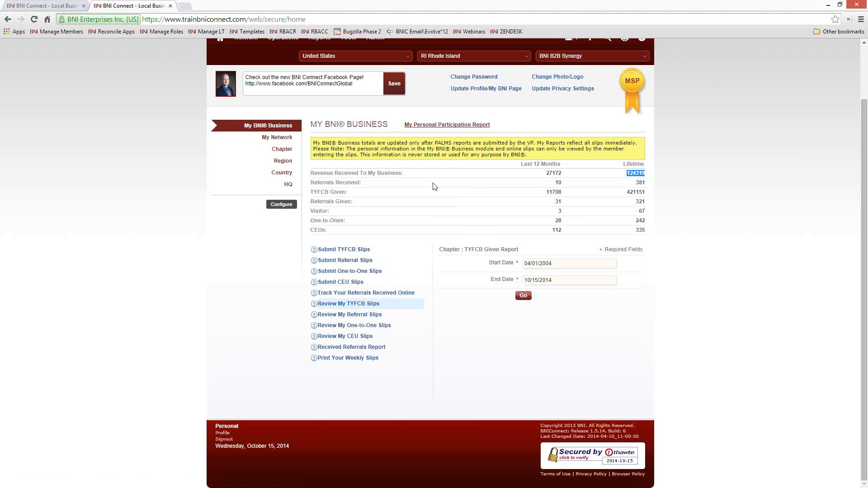
left_click(413, 215)
scroll(409, 208, "up", 2)
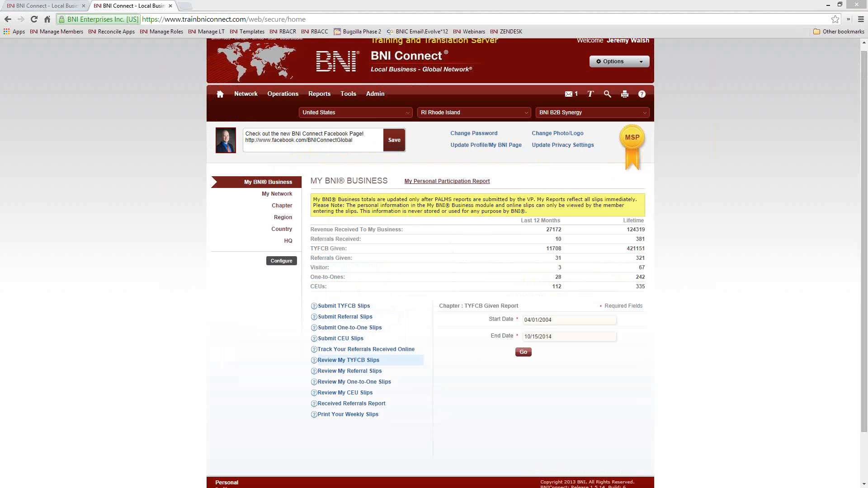
Open the Submit CEU Slips form, highlight the BNI Webinar and SuccessNet courses and a quantity, then close it
left_click(357, 343)
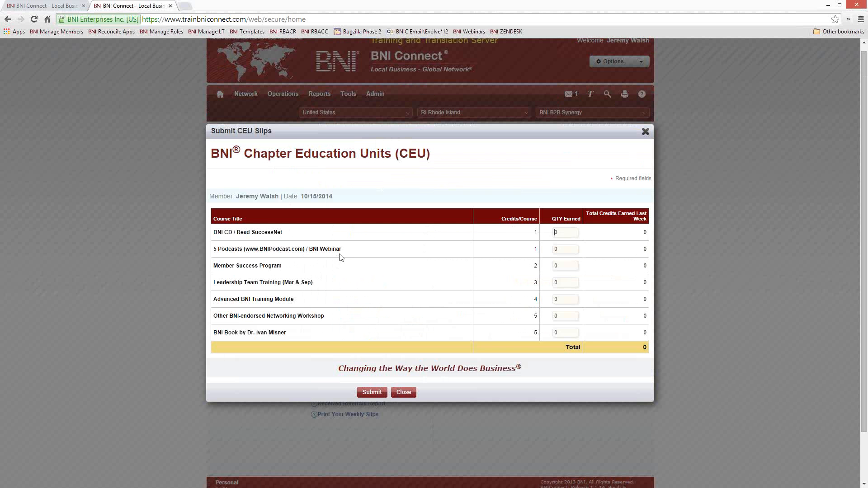
left_click_drag(342, 251, 309, 250)
left_click_drag(346, 249, 319, 247)
left_click_drag(284, 235, 223, 236)
left_click(230, 237)
left_click_drag(524, 282, 523, 284)
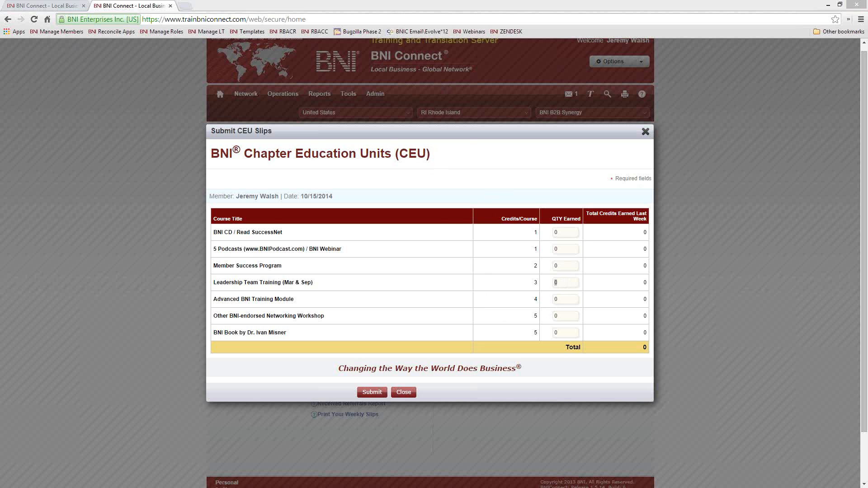
left_click(646, 131)
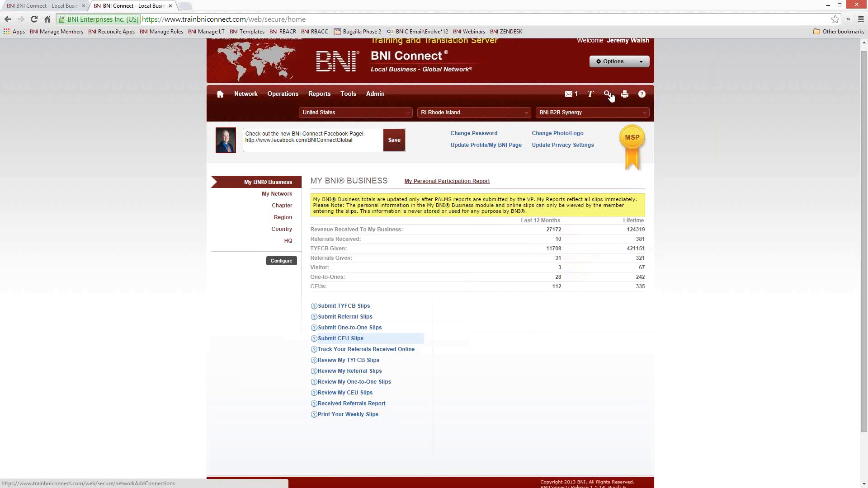
Scroll back to the top and open the BNI Global Directory search
scroll(404, 313, "up", 1)
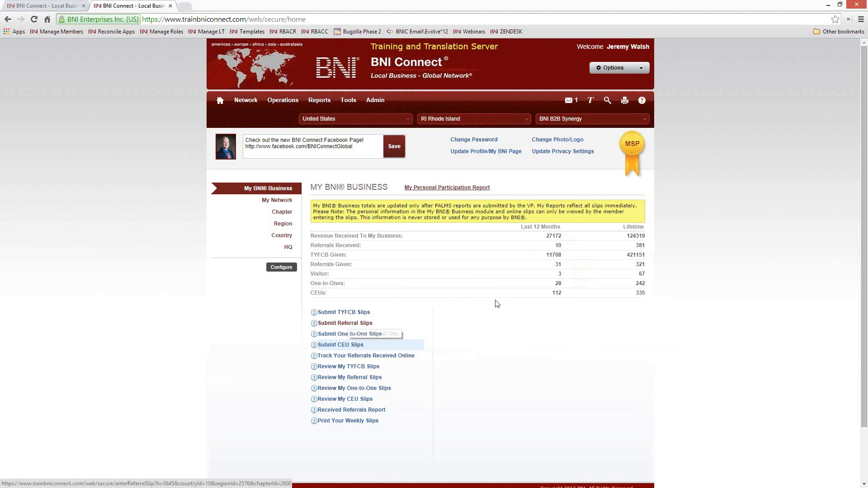
left_click(607, 102)
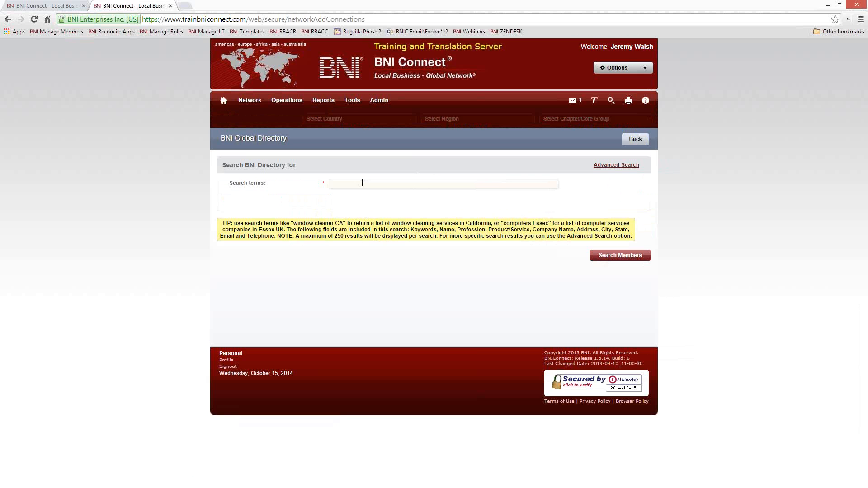
Search the directory for 'plumber ri' and open the Cranston plumber's profile
type("lumber ri")
left_click(640, 256)
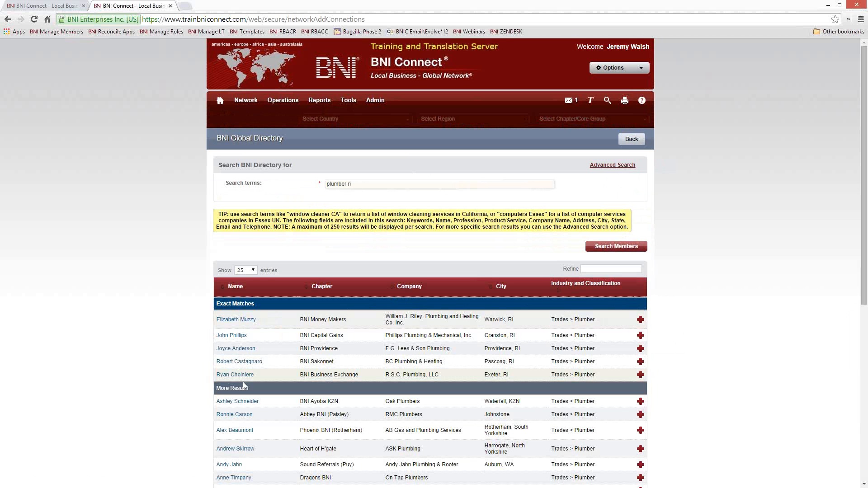
left_click(232, 335)
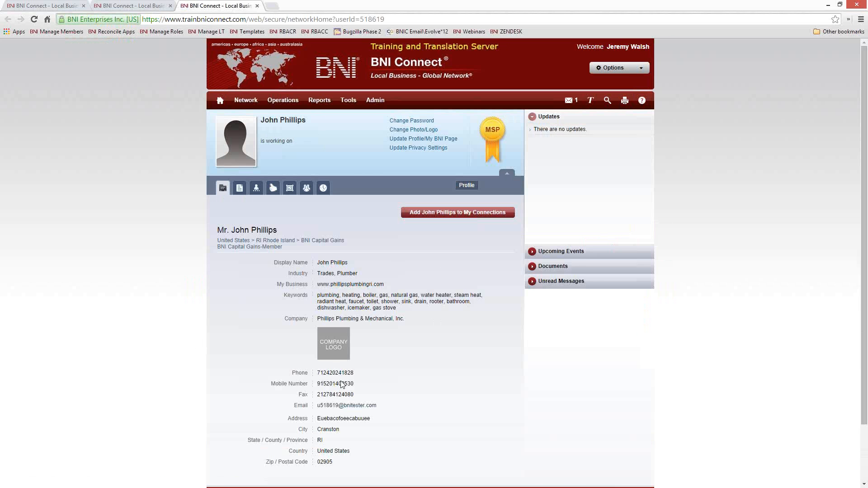
Review the plumber's phone, mobile and fax numbers, then close the profile
left_click_drag(354, 395, 318, 373)
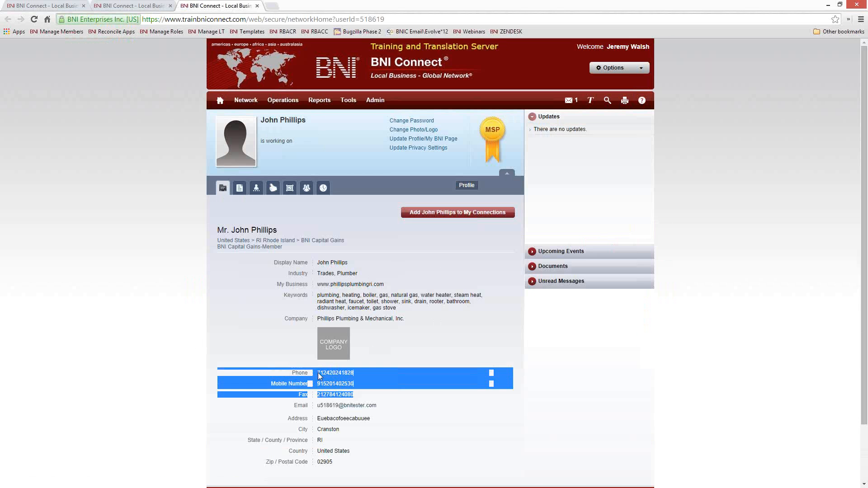
left_click(416, 354)
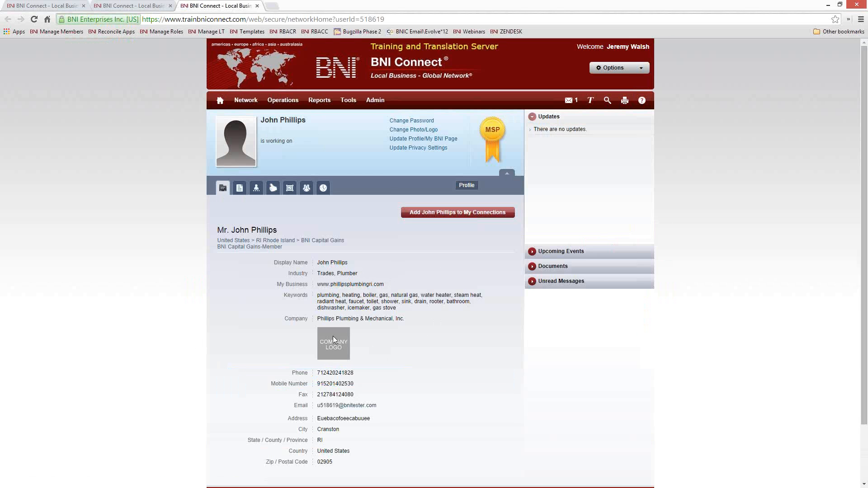
scroll(330, 340, "down", 3)
scroll(330, 316, "up", 3)
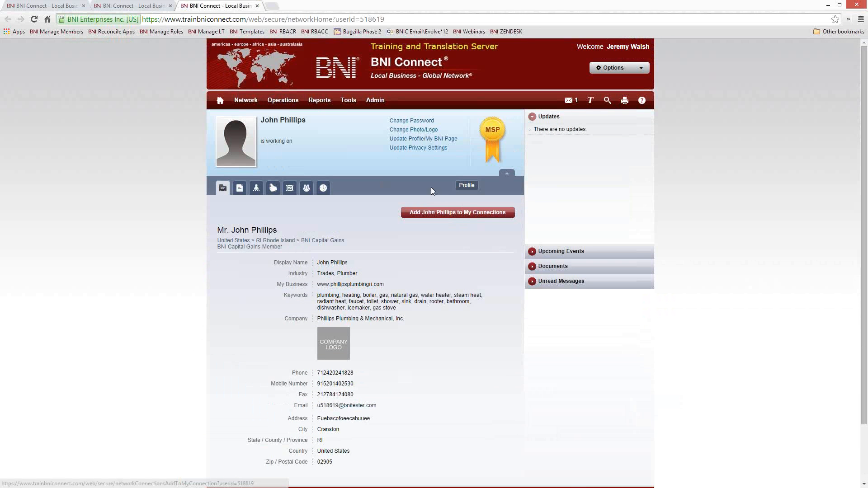
left_click(257, 6)
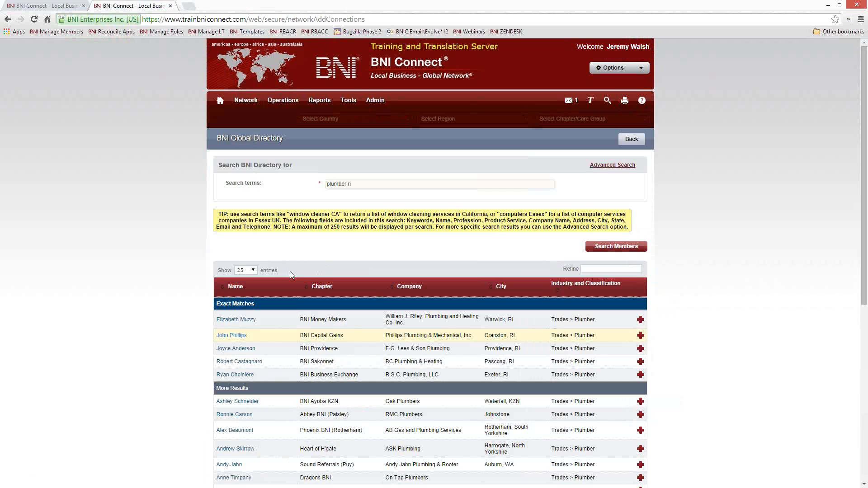
View the R.S.C. Plumbing member's profile and return to the results
left_click(226, 376)
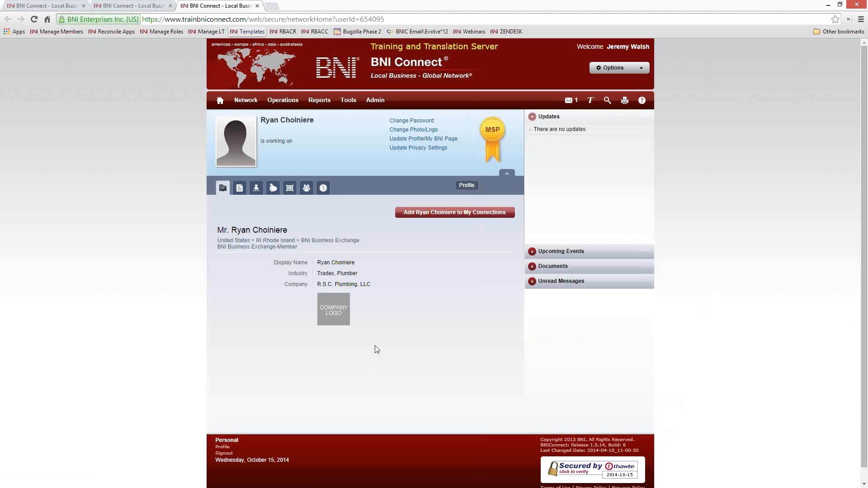
left_click_drag(288, 230, 236, 231)
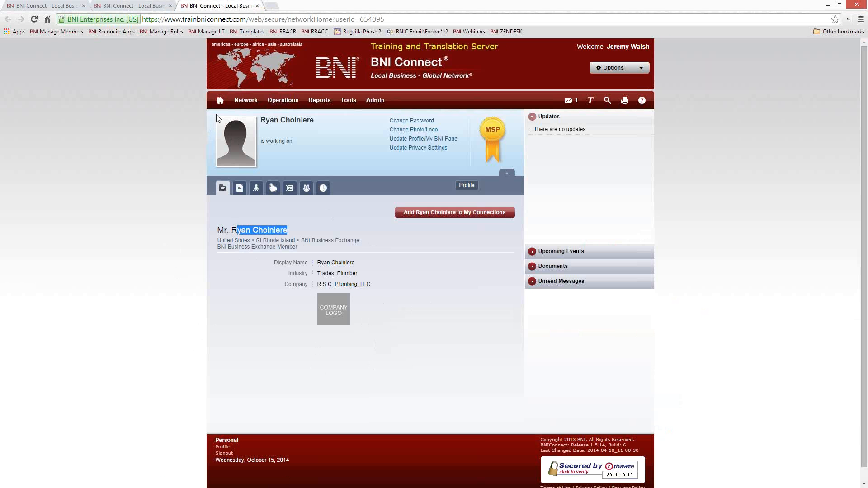
left_click(257, 5)
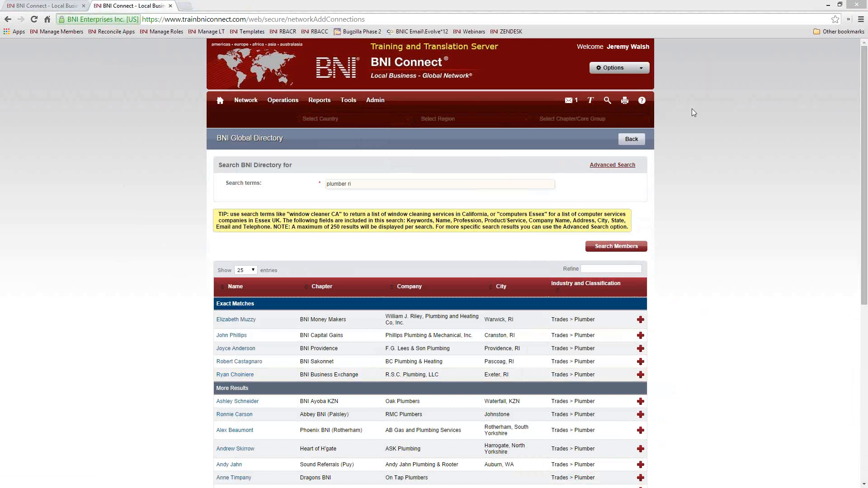
View the Advanced Search form, then return to the My BNI Business home page
left_click(611, 164)
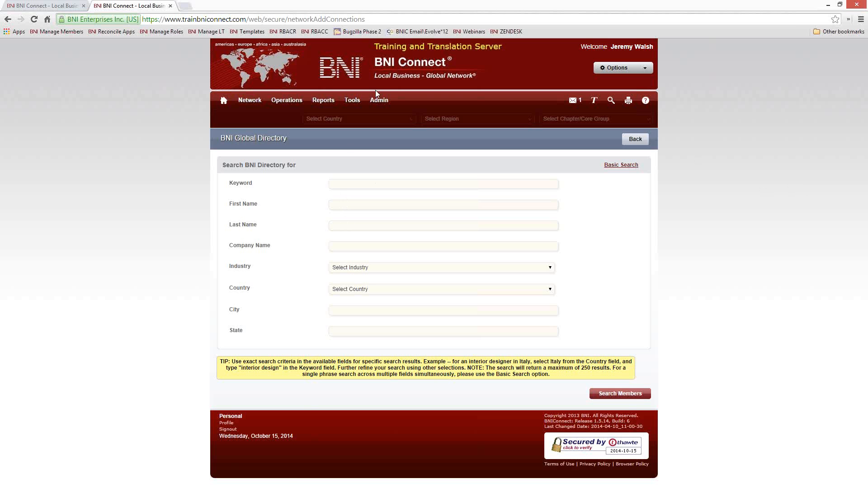
left_click(232, 97)
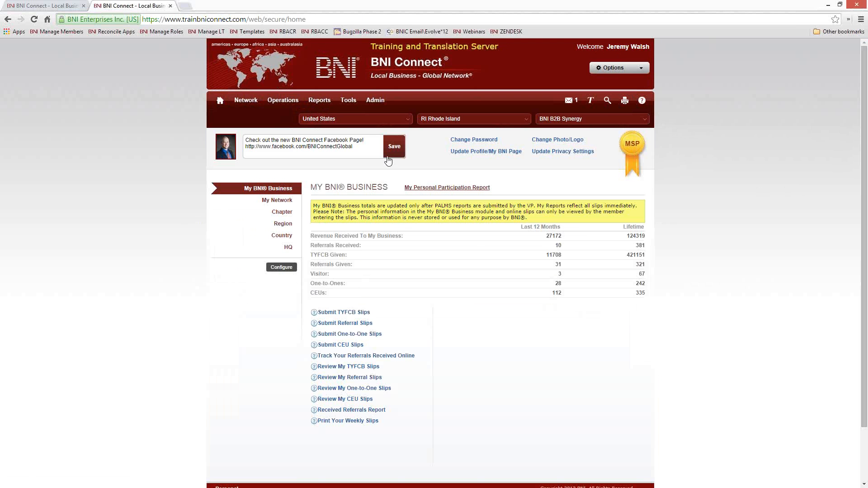
Open BNI Connect Global Support in a new tab via the help icon
left_click(189, 8)
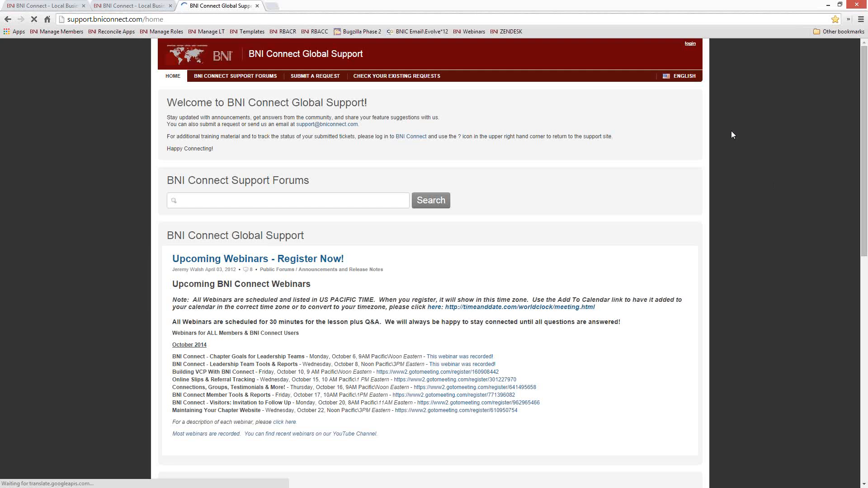
Scroll to the October 2014 webinars and highlight 'Connections, Groups, Testimonials & More!'
scroll(475, 352, "down", 3)
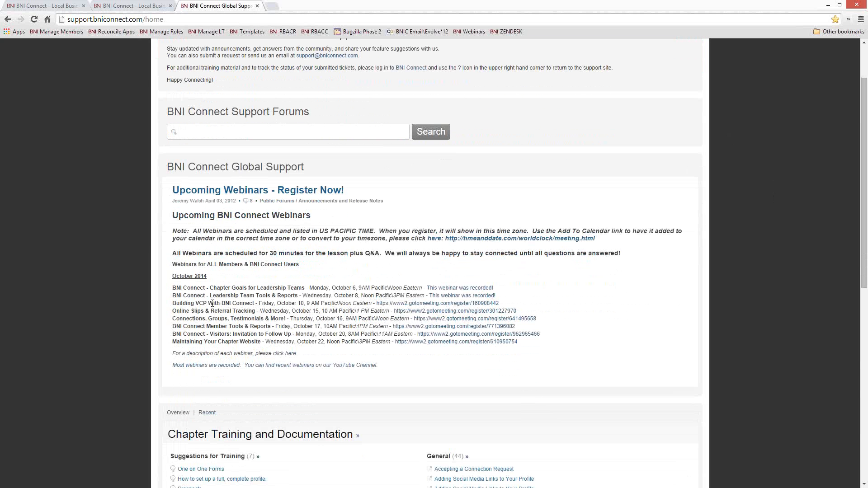
left_click_drag(172, 319, 288, 319)
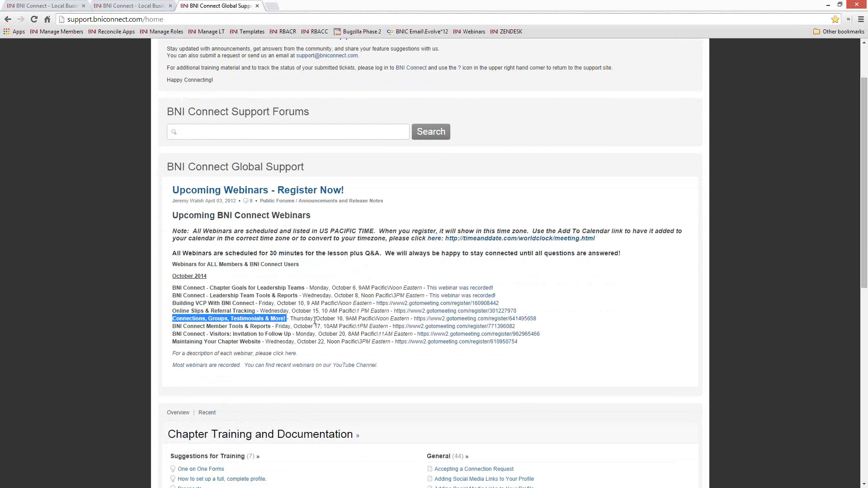
left_click_drag(349, 319, 372, 319)
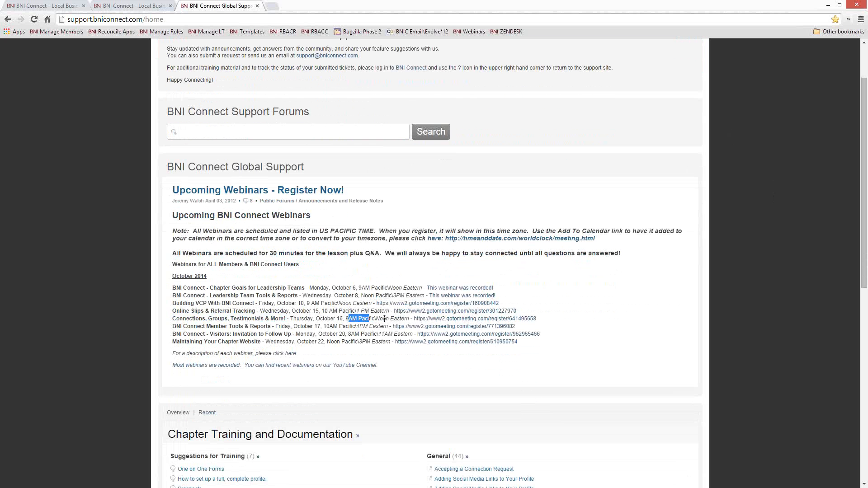
left_click(327, 329)
left_click_drag(286, 319, 173, 318)
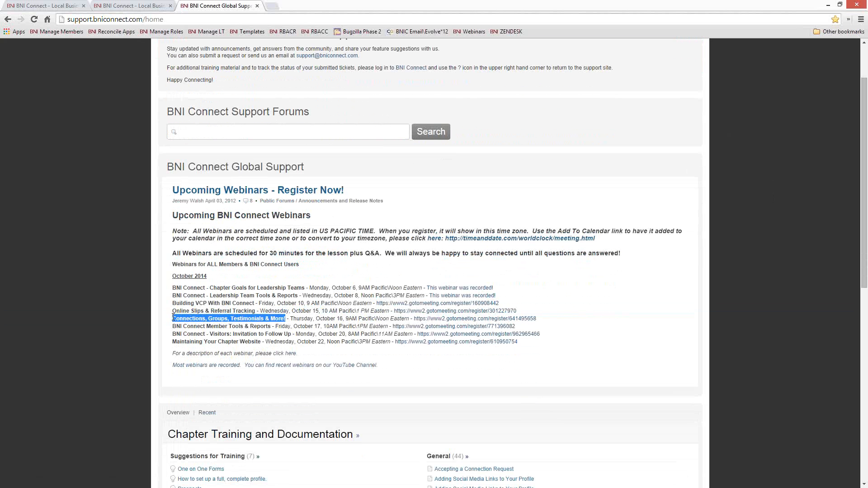
Close the Global Support tab to return to BNI Connect
left_click(257, 6)
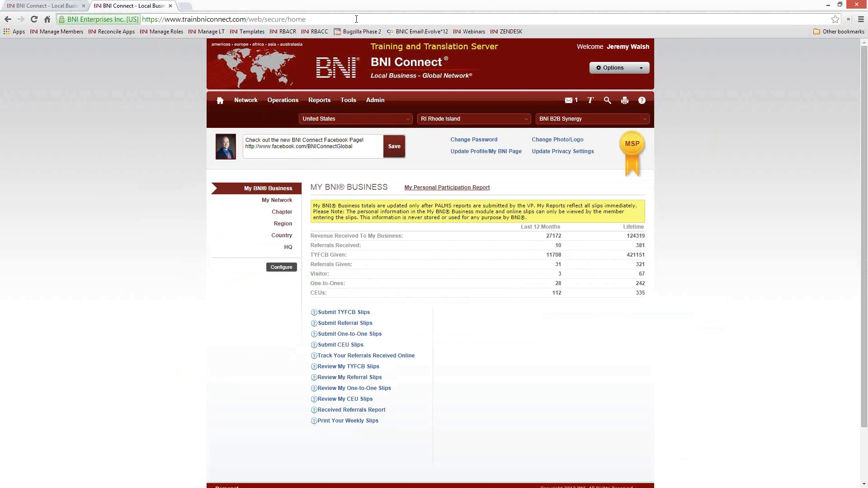
Load youtube.com/bniconnectglobal, then return to the BNI Connect home page in the first tab
left_click(344, 20)
type("you")
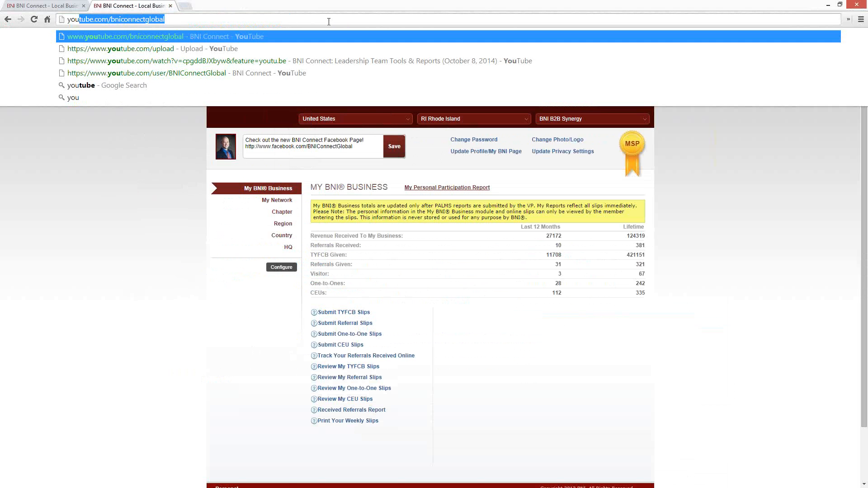
key("Return")
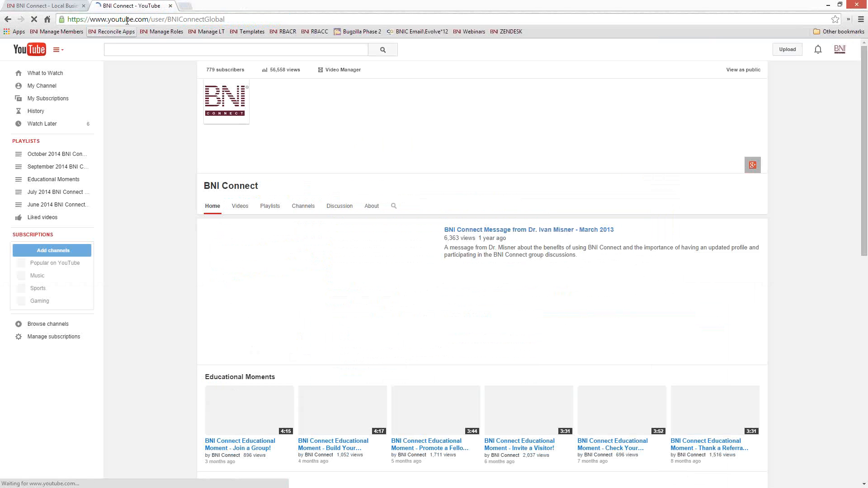
left_click(60, 10)
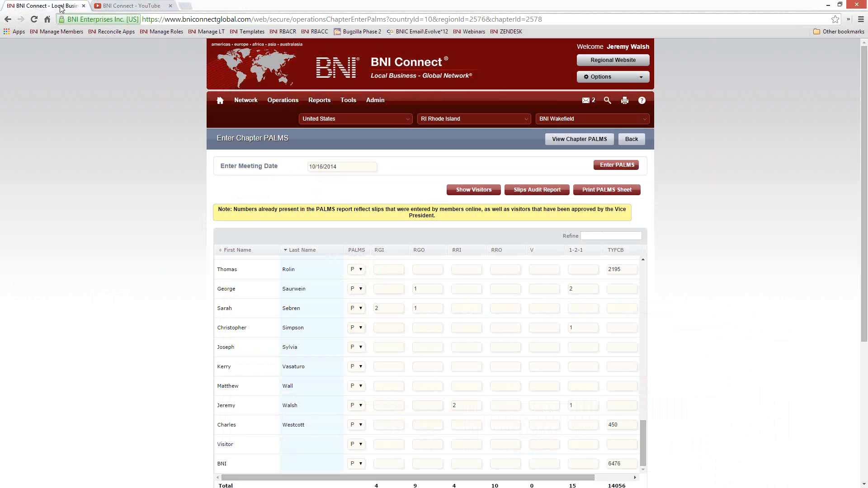
left_click(221, 104)
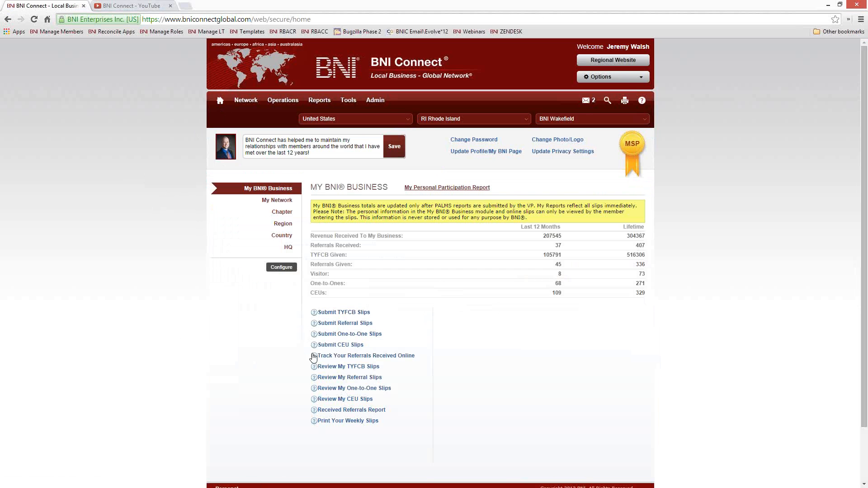
Read through the 'Entering Referral Slips Online' article and play its tutorial video briefly, pausing at 0:04
left_click(314, 325)
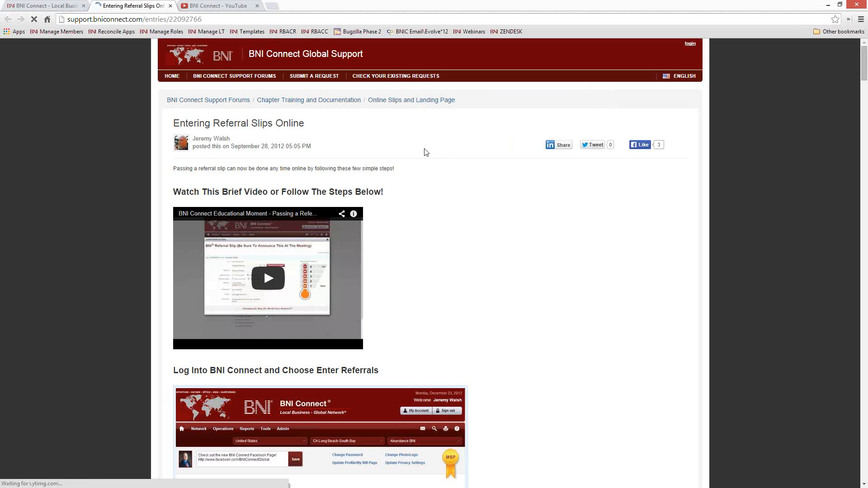
scroll(579, 372, "down", 2)
scroll(580, 372, "down", 5)
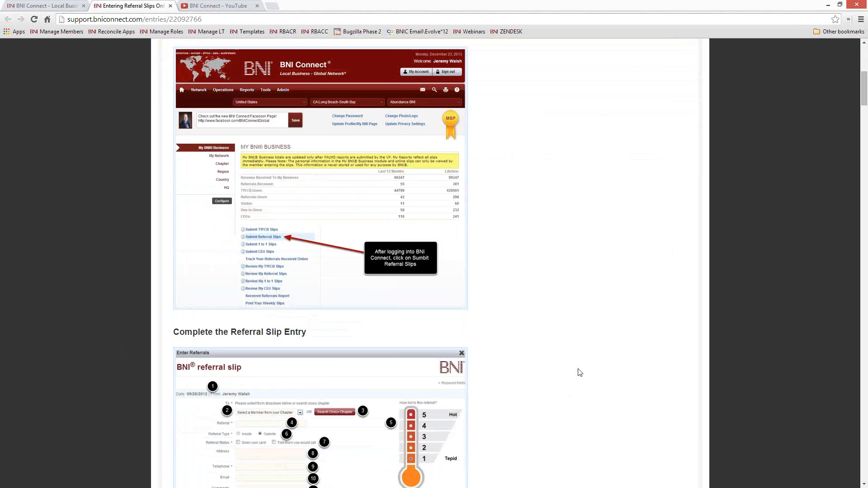
scroll(569, 377, "up", 6)
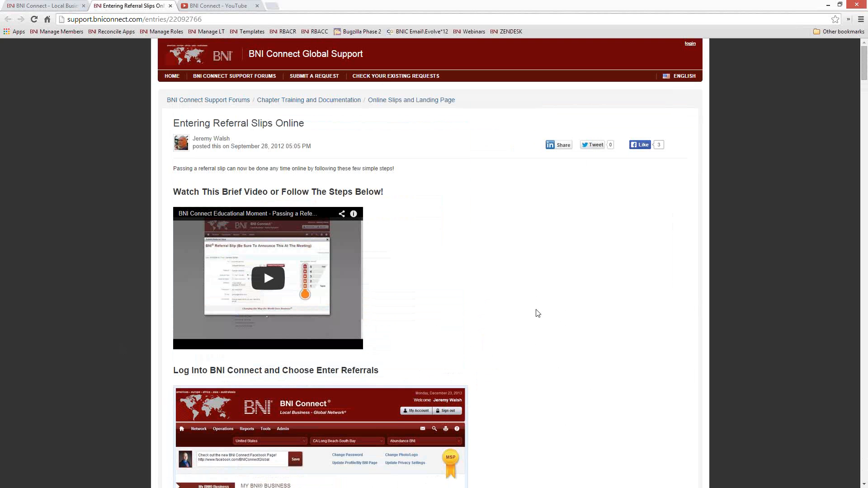
scroll(542, 325, "down", 8)
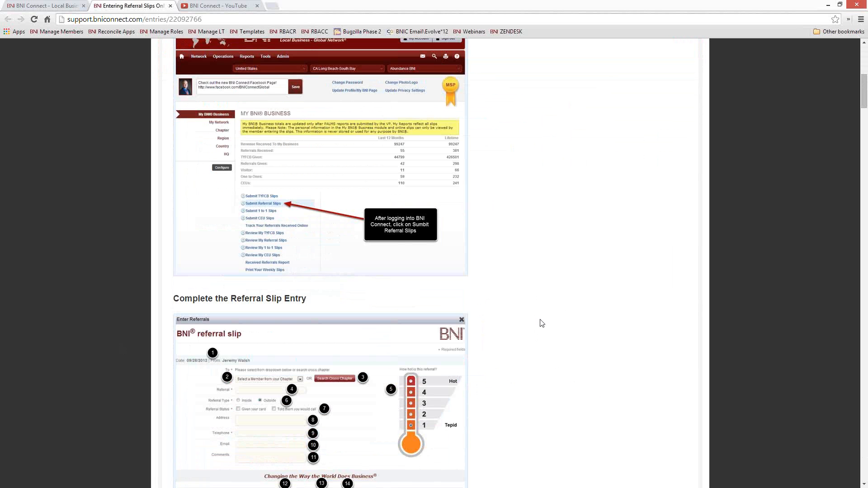
scroll(459, 290, "down", 9)
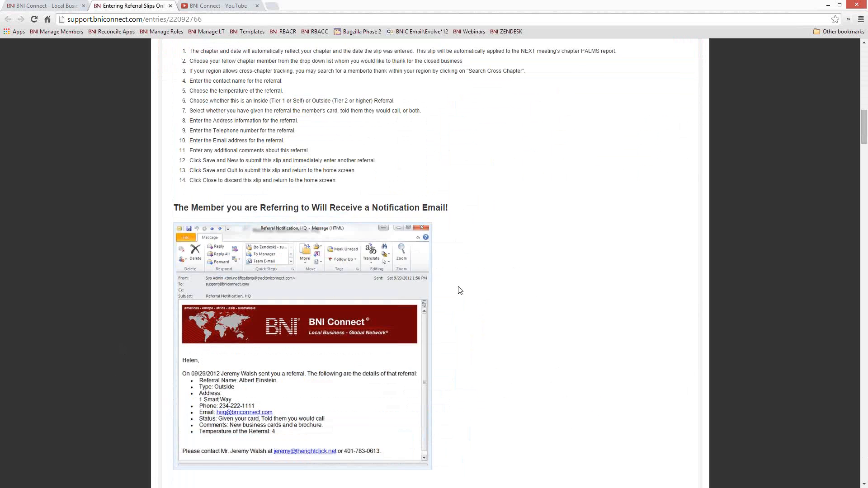
scroll(460, 290, "up", 17)
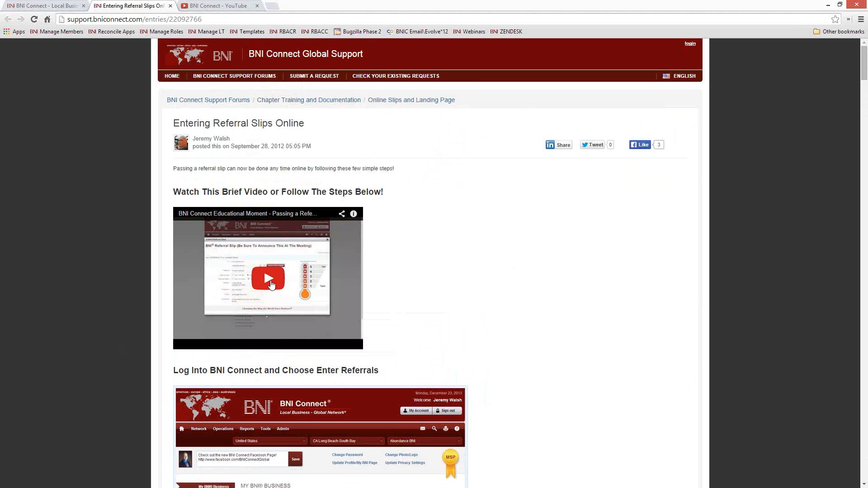
left_click(269, 278)
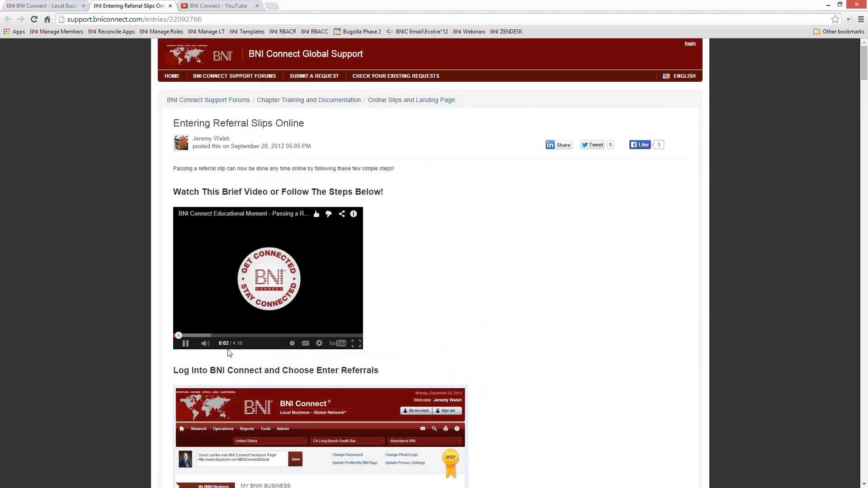
left_click(185, 344)
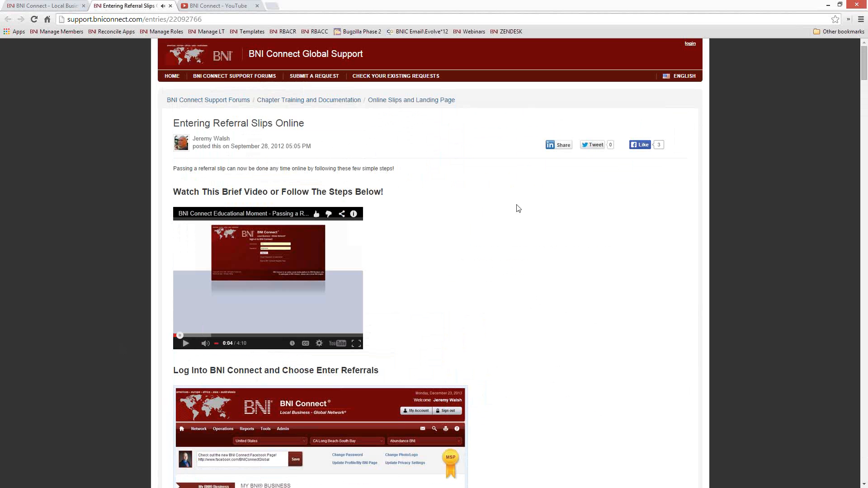
Close the article and YouTube tabs, load facebook.com/BNIConnectGlobal in a new tab, then return to BNI Connect
left_click(171, 6)
left_click(171, 6)
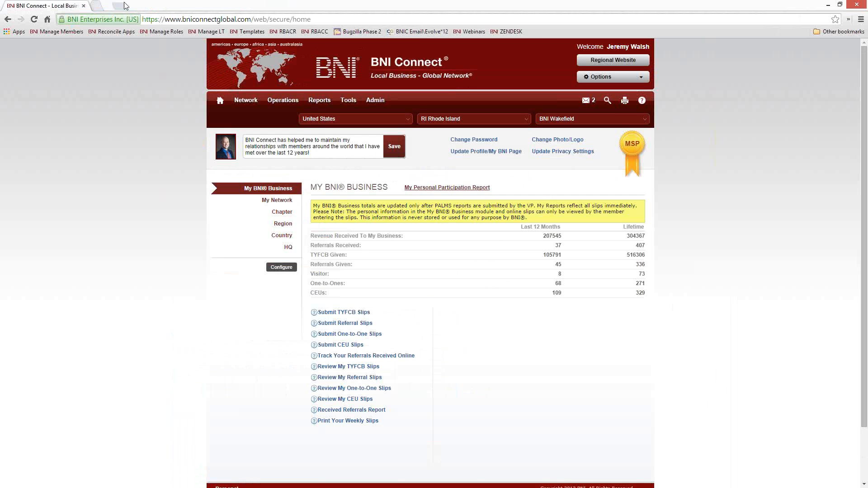
left_click(97, 6)
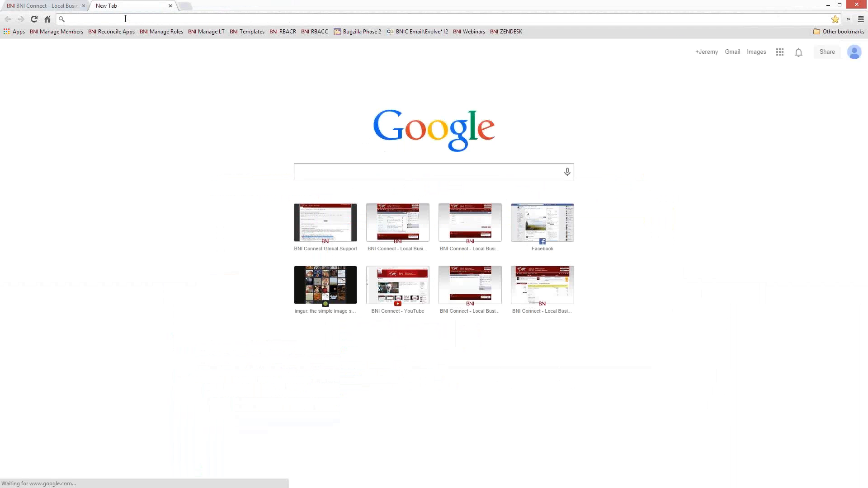
type("facebook.com")
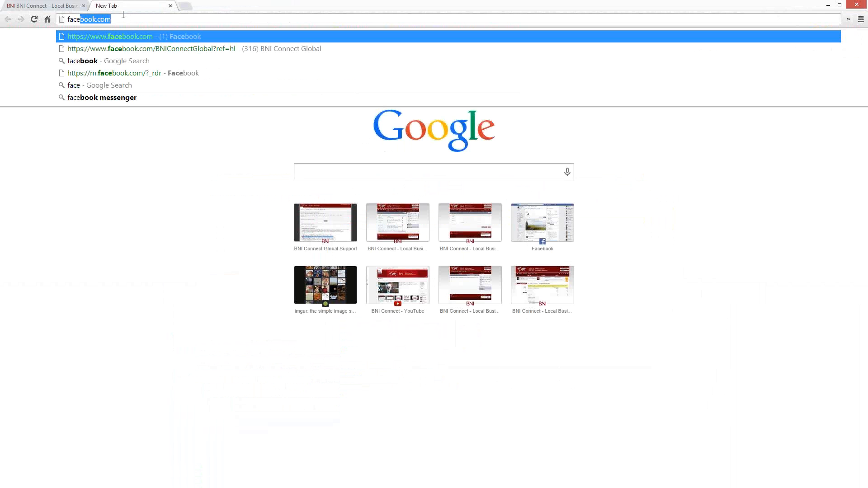
key("Down")
key("Return")
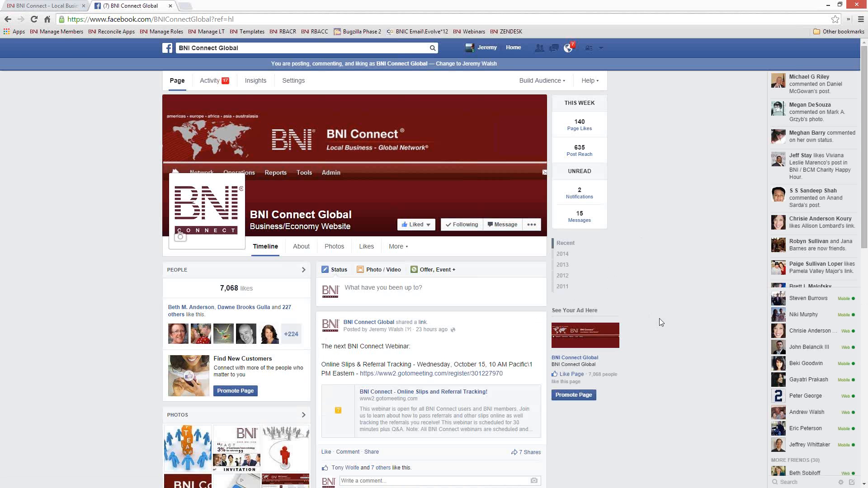
scroll(667, 186, "down", 6)
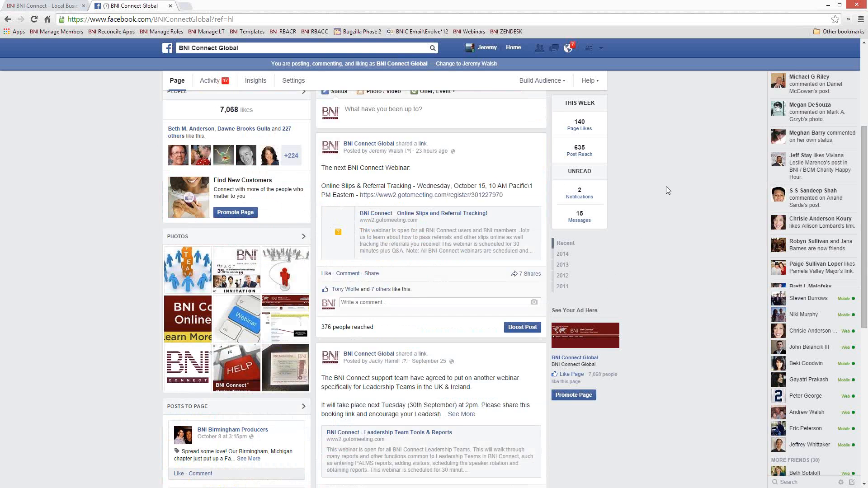
scroll(666, 186, "up", 6)
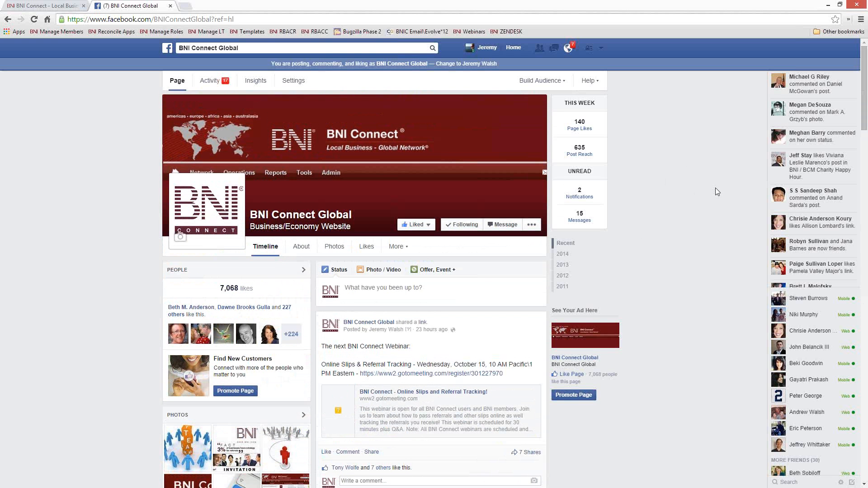
left_click(63, 6)
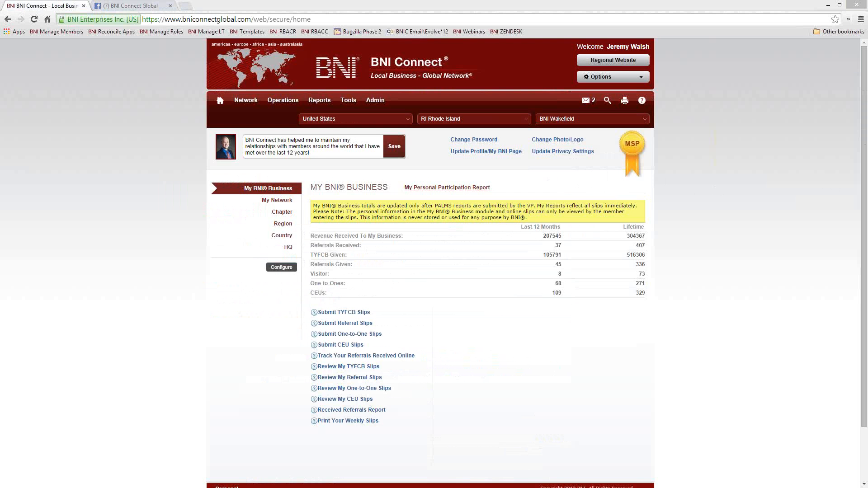